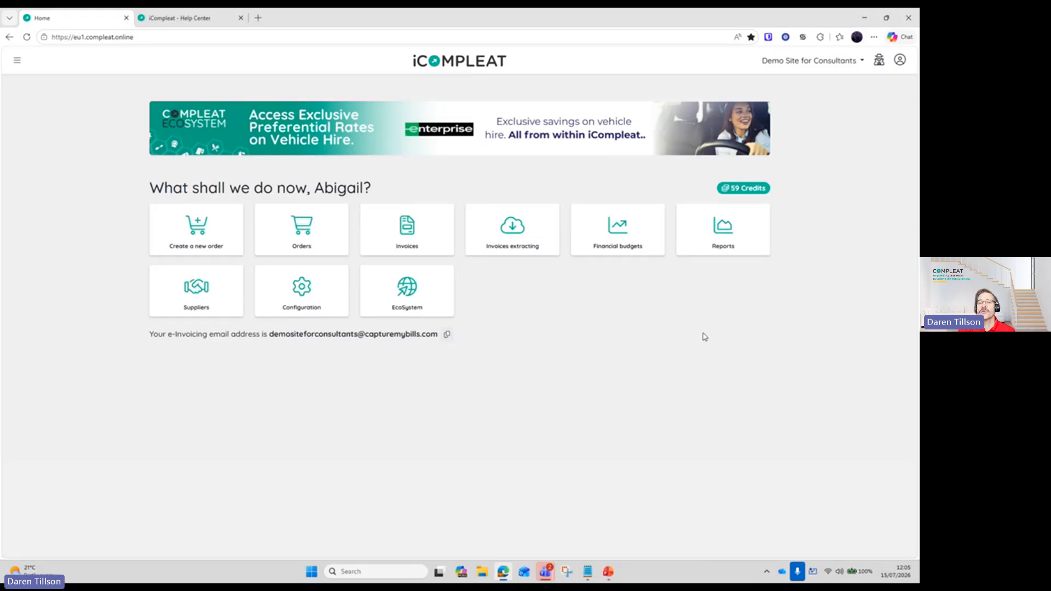
- Start a new custom report and filter it to transactions created on or after 01/01/2026
{"action": "left_click", "coordinate": [727, 236]}
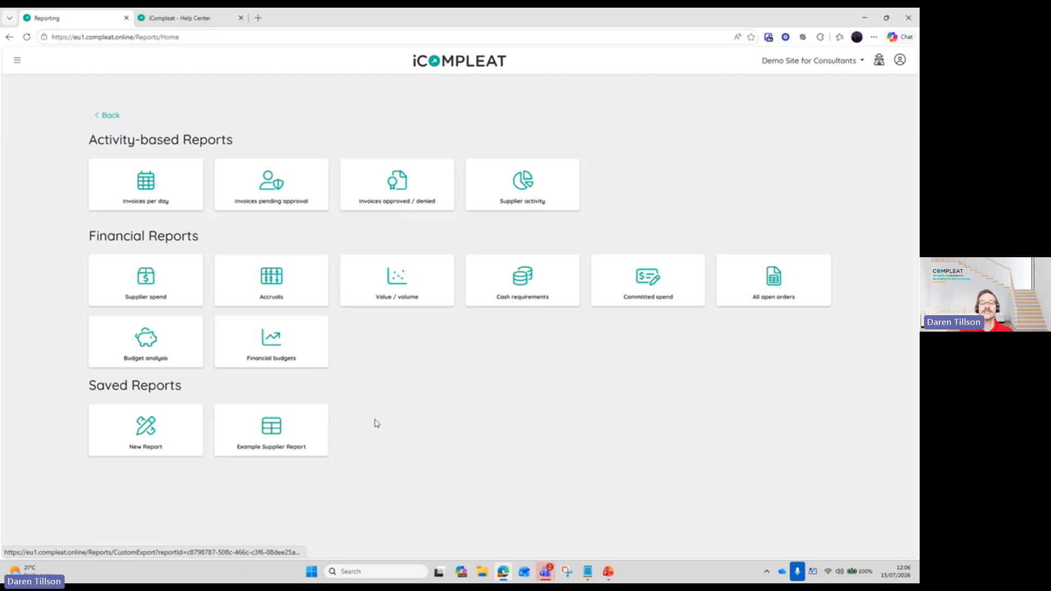
{"action": "left_click", "coordinate": [155, 430]}
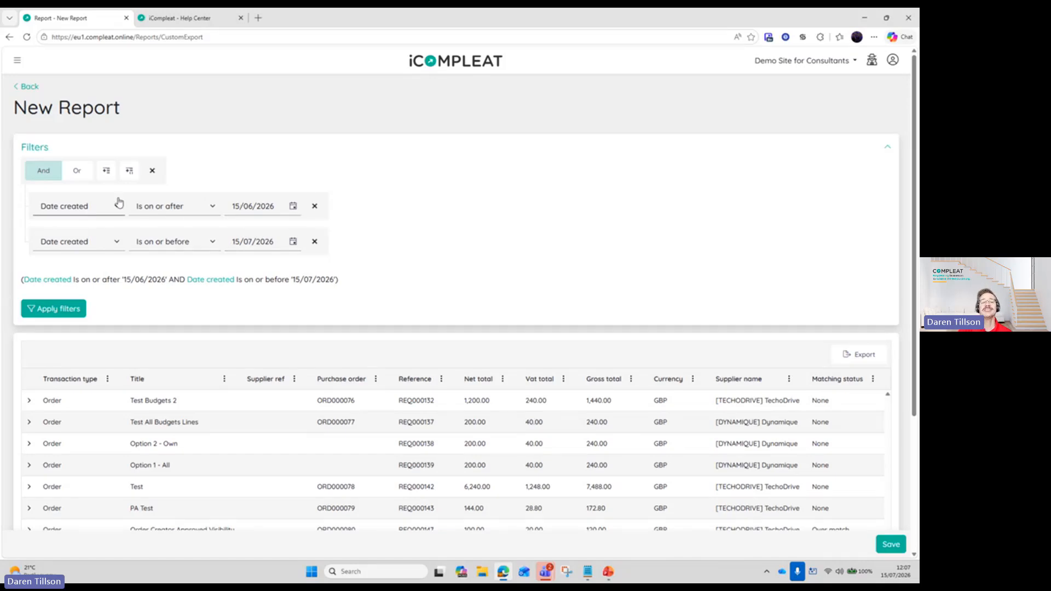
{"action": "left_click", "coordinate": [293, 206]}
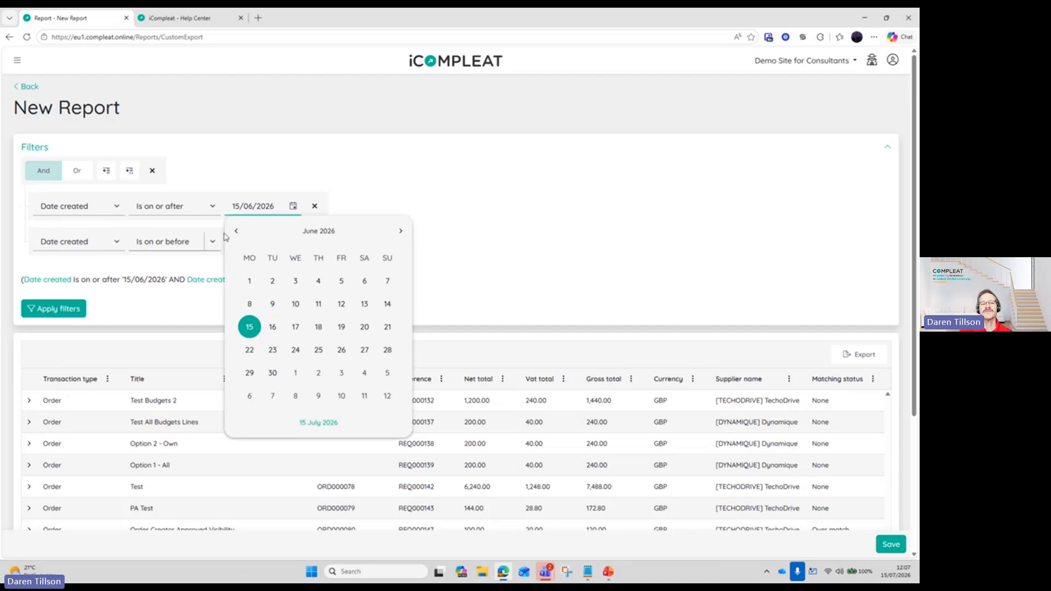
{"action": "left_click", "coordinate": [237, 231]}
{"action": "left_click", "coordinate": [237, 232]}
{"action": "left_click", "coordinate": [237, 231]}
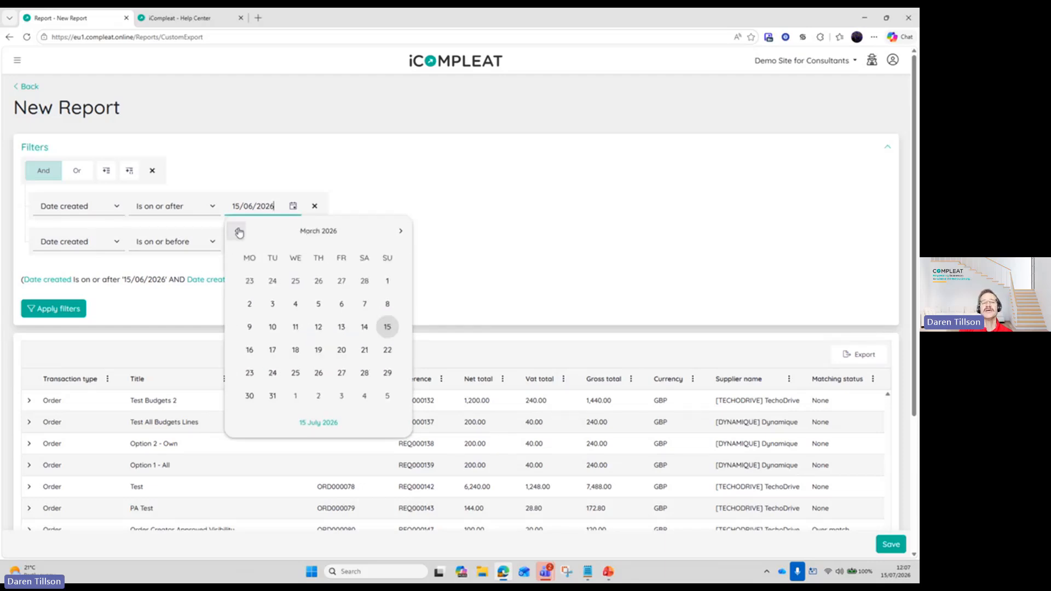
{"action": "left_click", "coordinate": [237, 232]}
{"action": "left_click", "coordinate": [237, 231]}
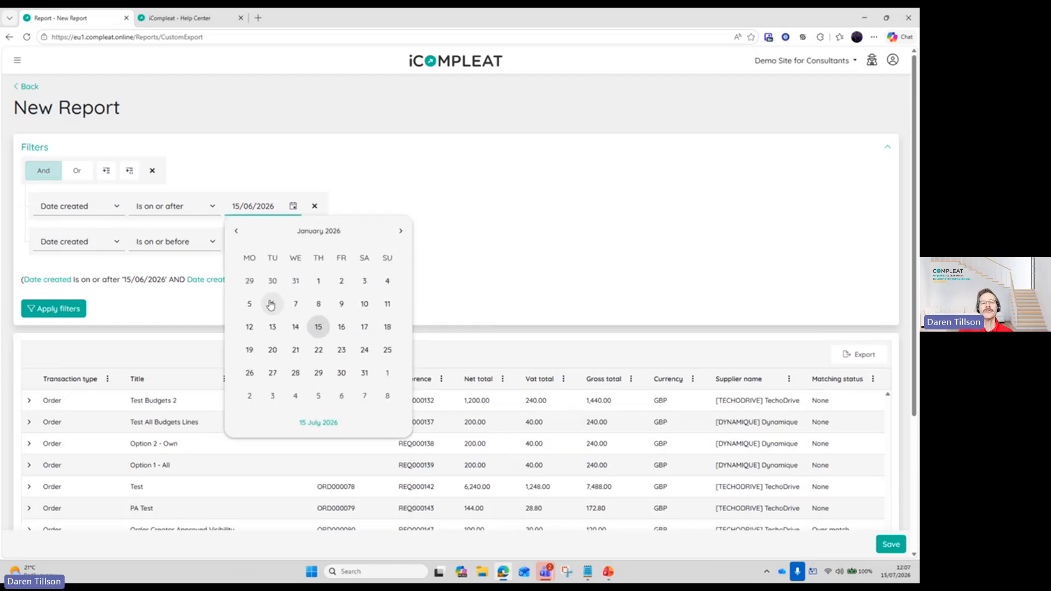
{"action": "left_click", "coordinate": [314, 282]}
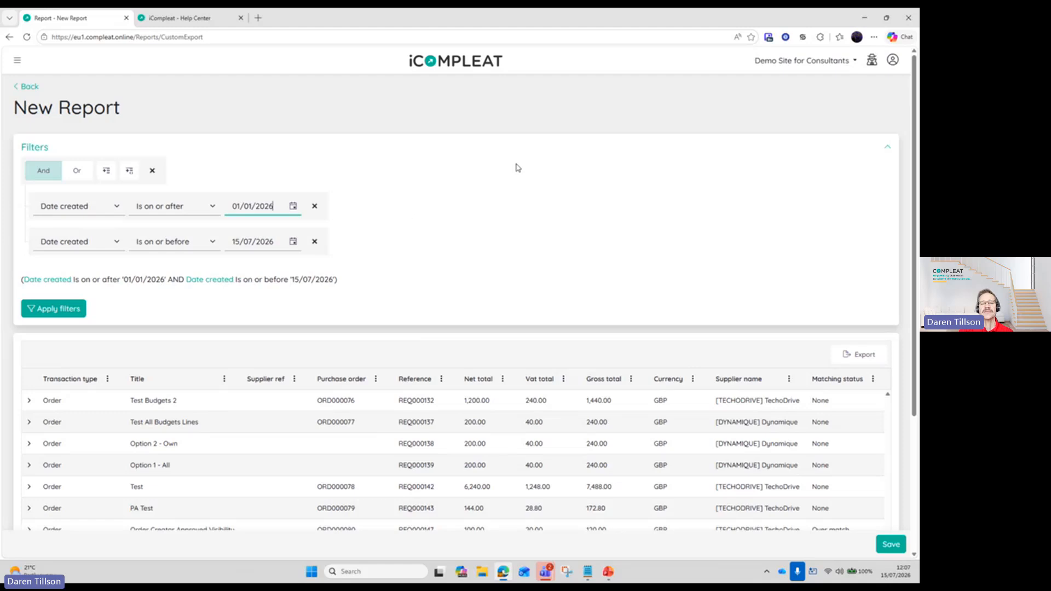
{"action": "scroll", "coordinate": [307, 367], "scroll_direction": "down", "scroll_amount": 2}
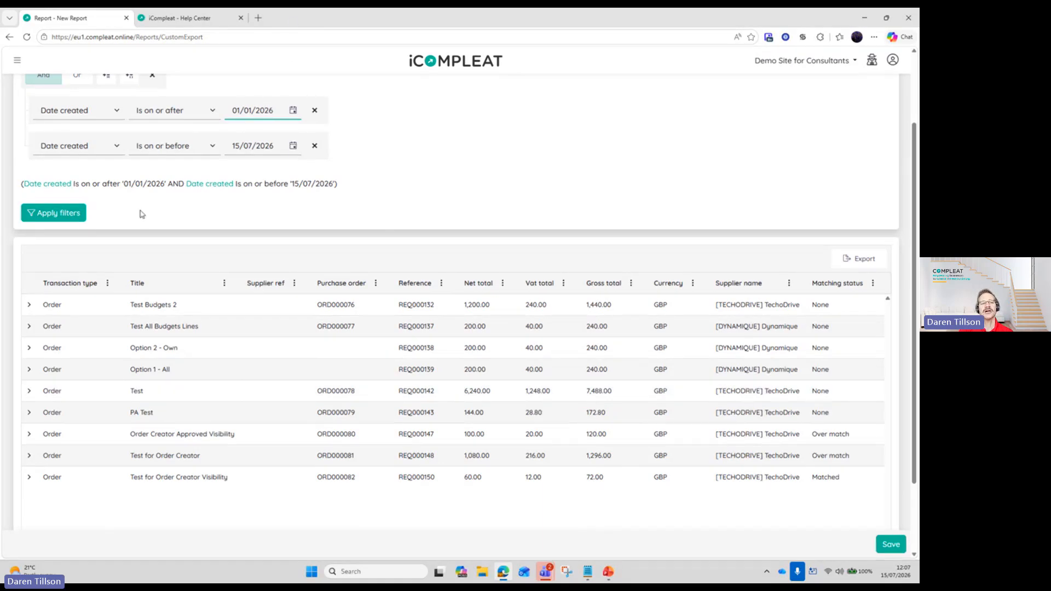
{"action": "left_click", "coordinate": [44, 214]}
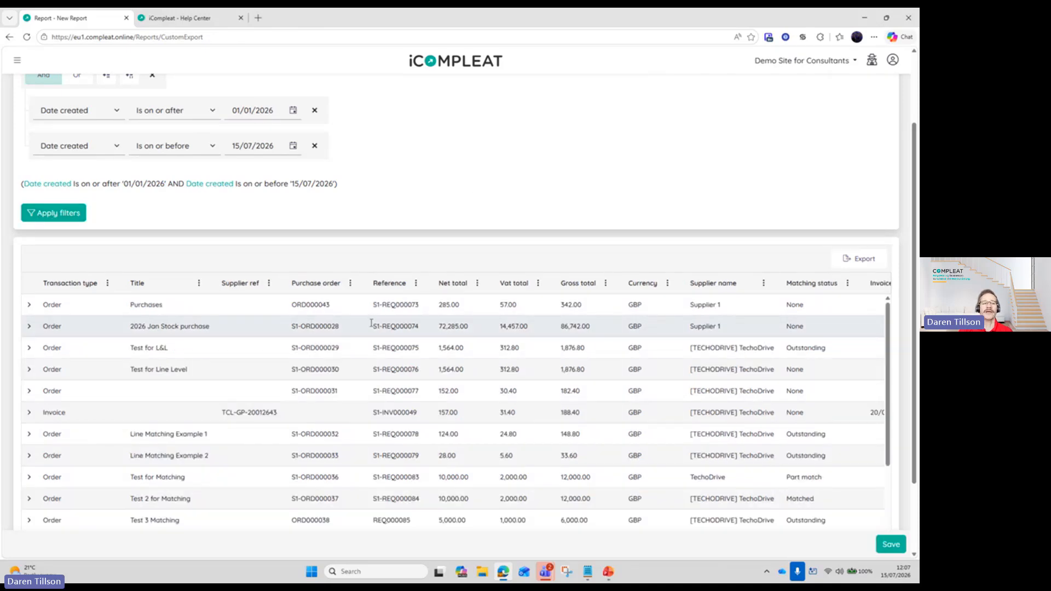
- Reorder the report columns so Reference follows Net total and Supplier name comes directly after Transaction type
{"action": "scroll", "coordinate": [371, 323], "scroll_direction": "down", "scroll_amount": 6}
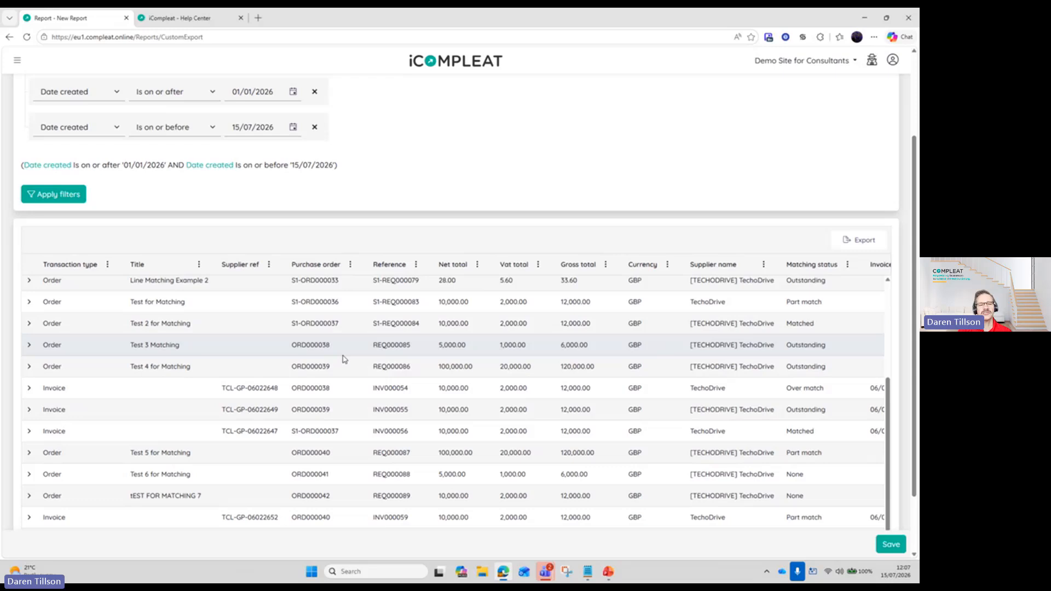
{"action": "scroll", "coordinate": [344, 360], "scroll_direction": "down", "scroll_amount": 3}
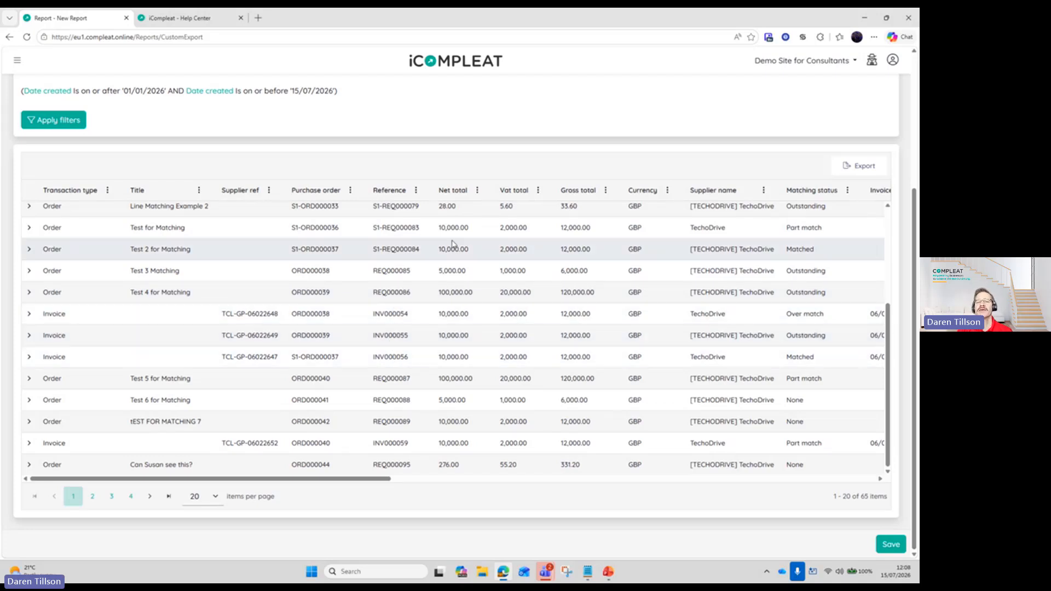
{"action": "left_click_drag", "start_coordinate": [335, 479], "coordinate": [832, 489]}
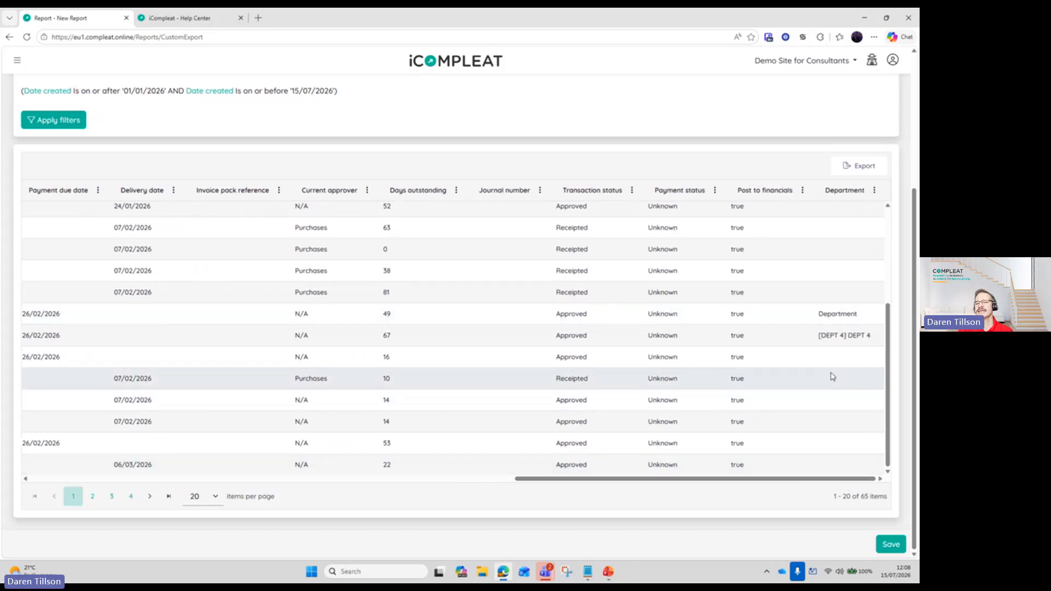
{"action": "left_click_drag", "start_coordinate": [823, 481], "coordinate": [310, 490]}
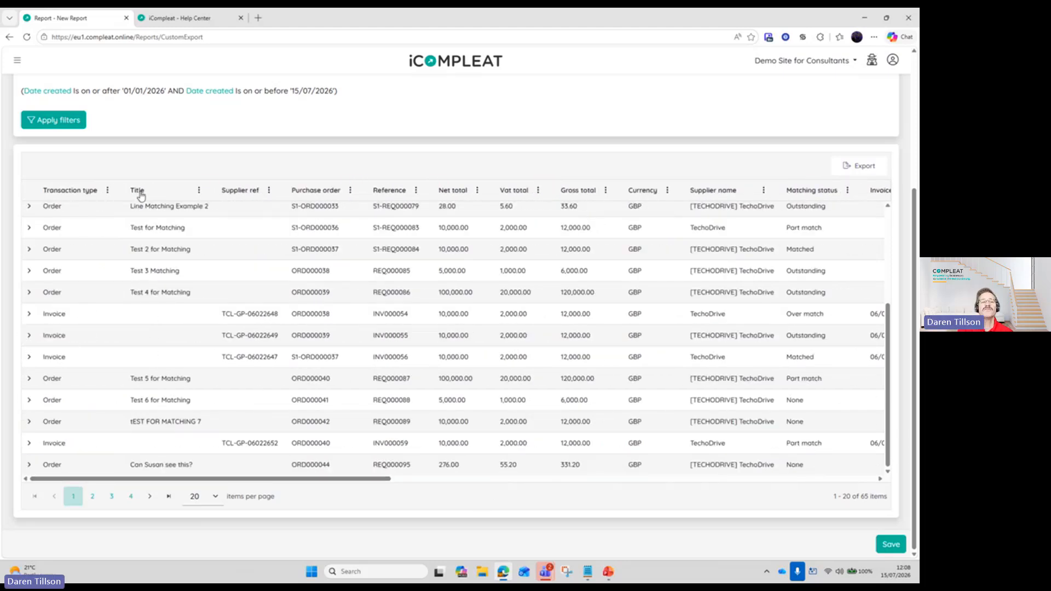
{"action": "mouse_move", "coordinate": [138, 192]}
{"action": "left_mouse_down"}
{"action": "mouse_move", "coordinate": [244, 181]}
{"action": "mouse_move", "coordinate": [289, 200]}
{"action": "mouse_move", "coordinate": [128, 191]}
{"action": "left_mouse_up"}
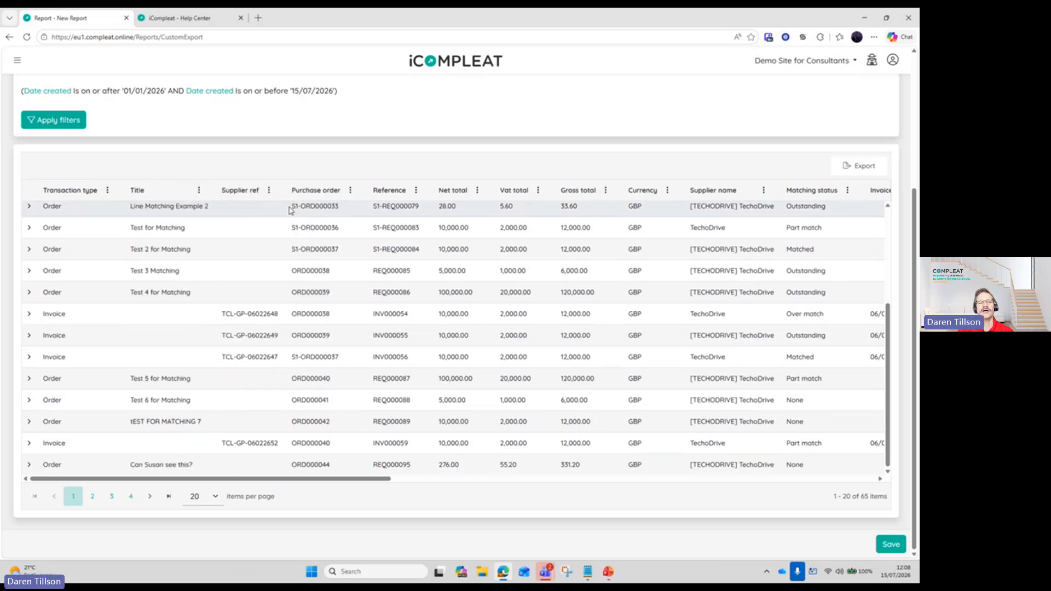
{"action": "left_click_drag", "start_coordinate": [411, 193], "coordinate": [435, 196]}
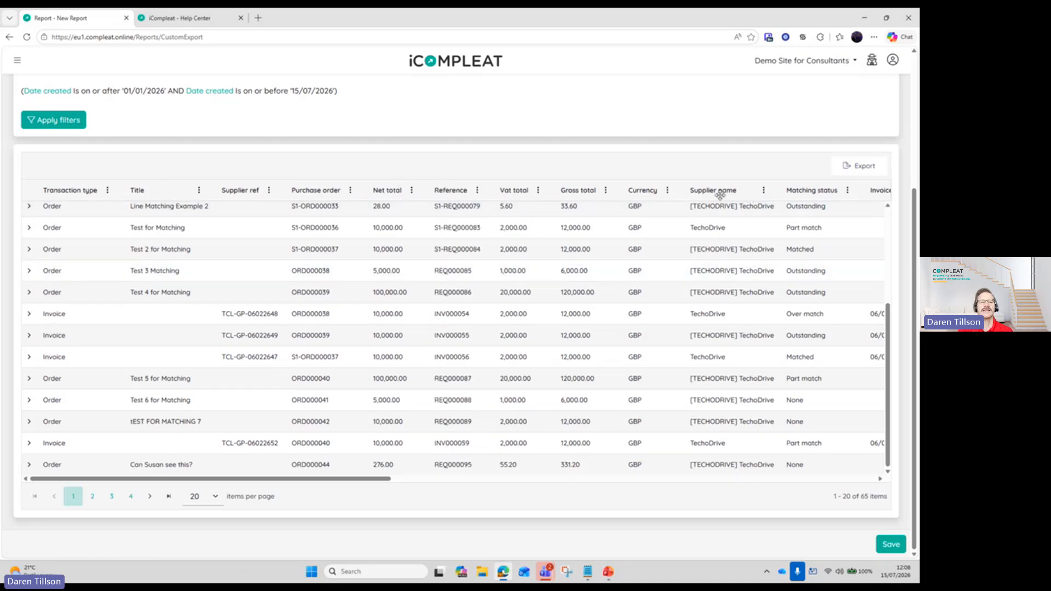
{"action": "left_click_drag", "start_coordinate": [717, 192], "coordinate": [159, 191]}
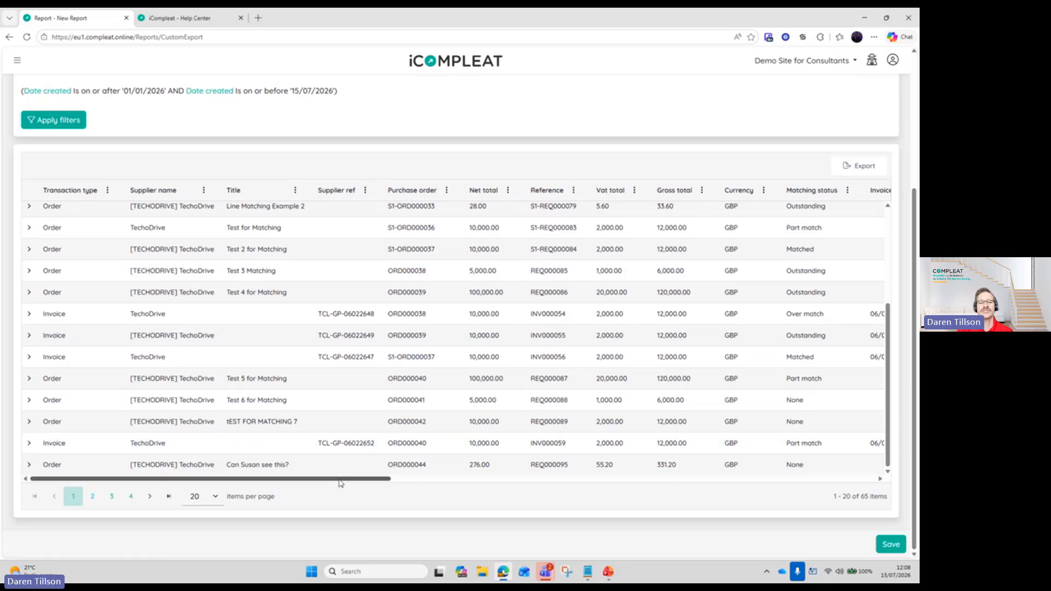
- Hide the Payment due date column from the report
{"action": "left_click_drag", "start_coordinate": [346, 480], "coordinate": [653, 481]}
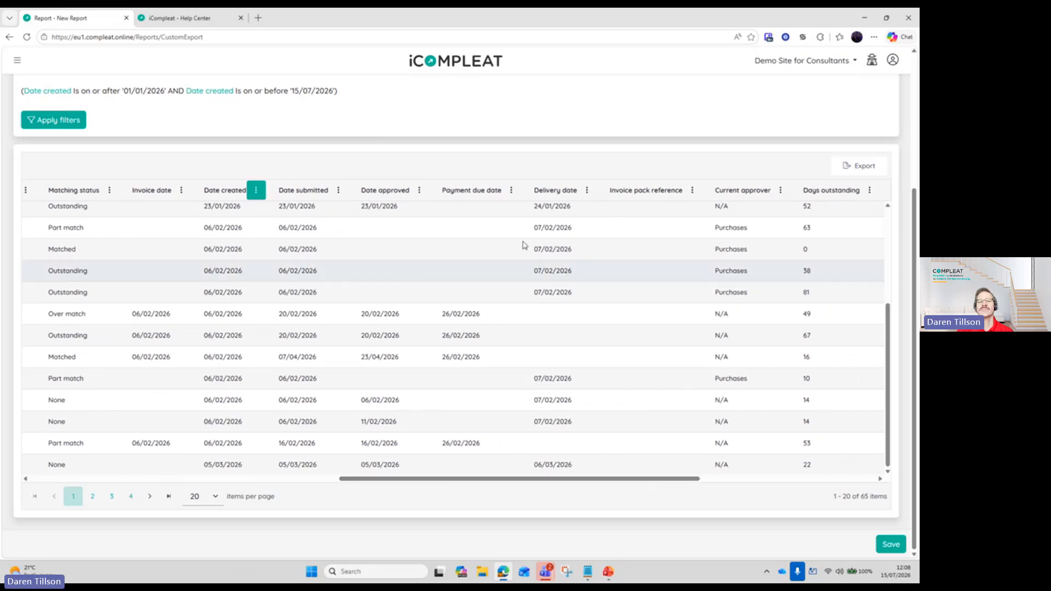
{"action": "left_click", "coordinate": [511, 193]}
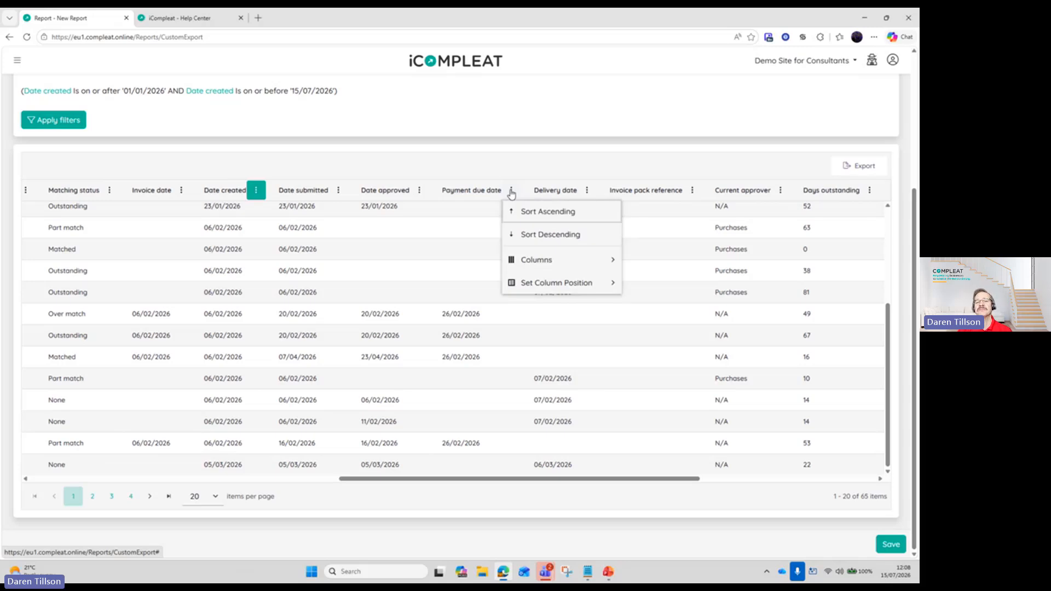
{"action": "mouse_move", "coordinate": [528, 261]}
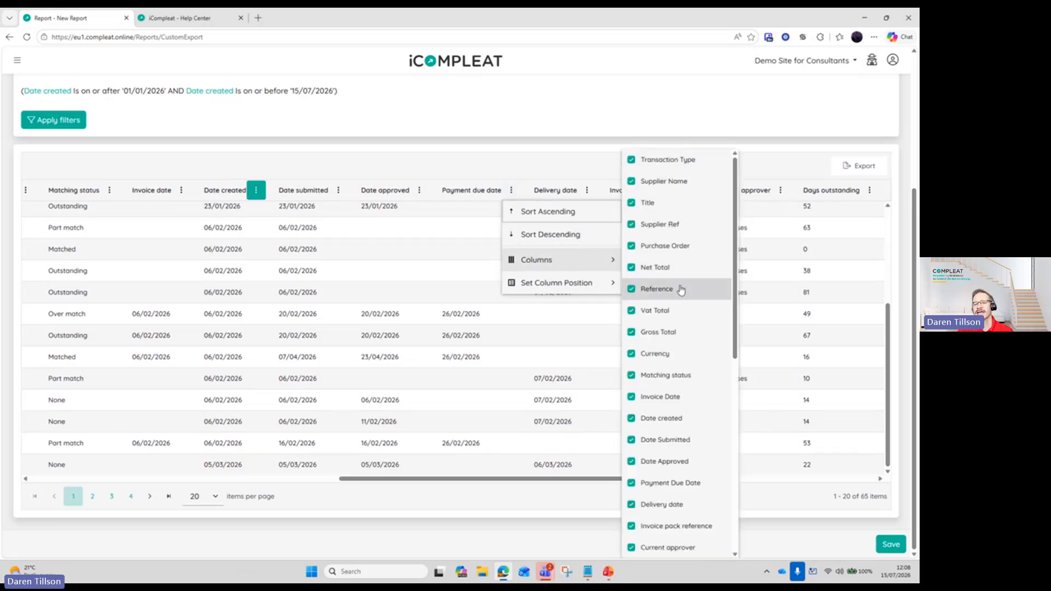
{"action": "scroll", "coordinate": [679, 294], "scroll_direction": "down", "scroll_amount": 1}
{"action": "scroll", "coordinate": [679, 294], "scroll_direction": "down", "scroll_amount": 5}
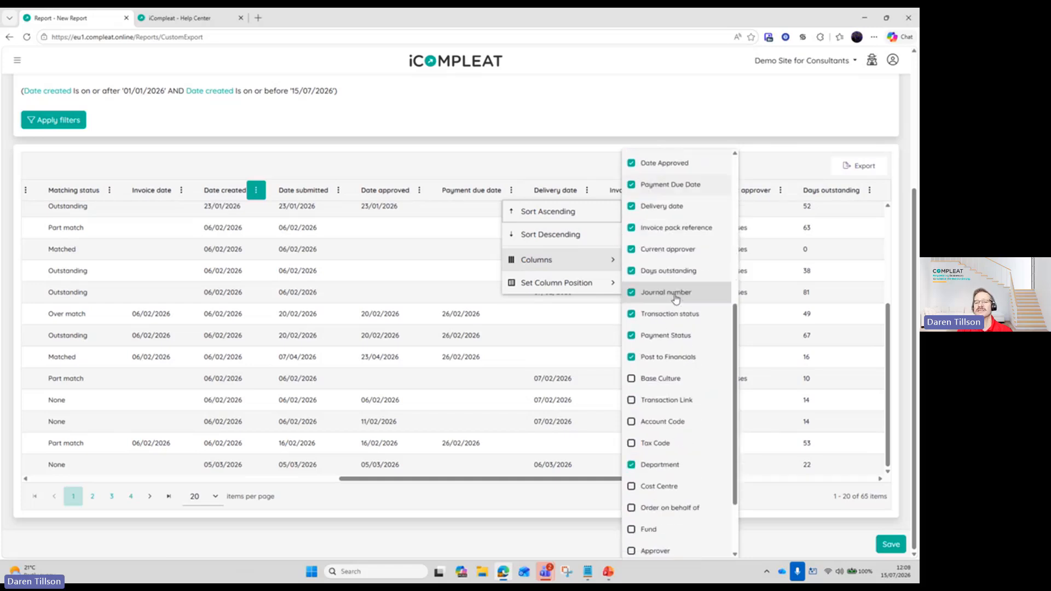
{"action": "scroll", "coordinate": [673, 343], "scroll_direction": "down", "scroll_amount": 1}
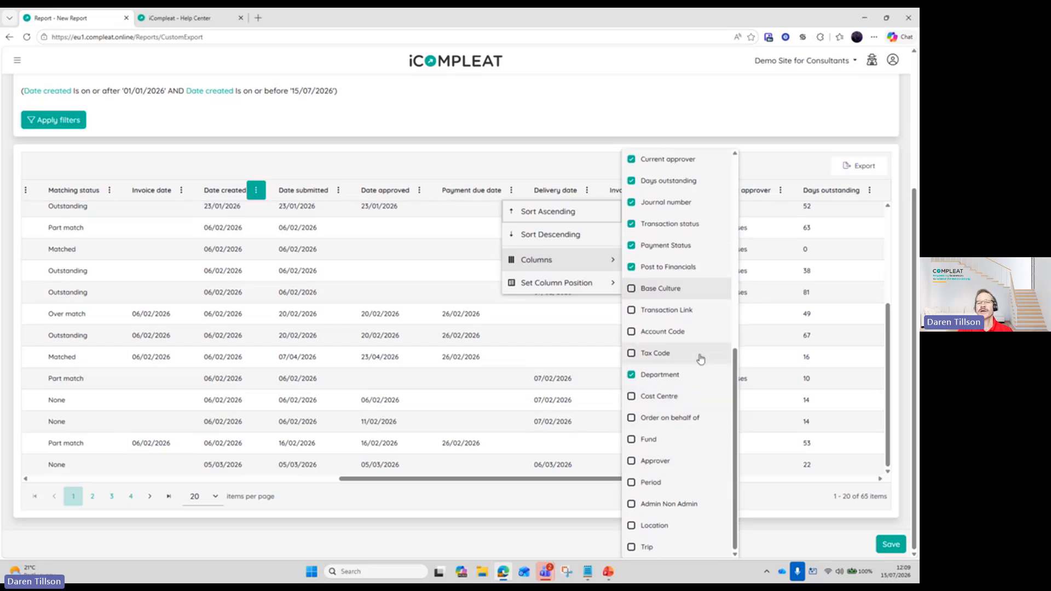
{"action": "scroll", "coordinate": [700, 357], "scroll_direction": "up", "scroll_amount": 3}
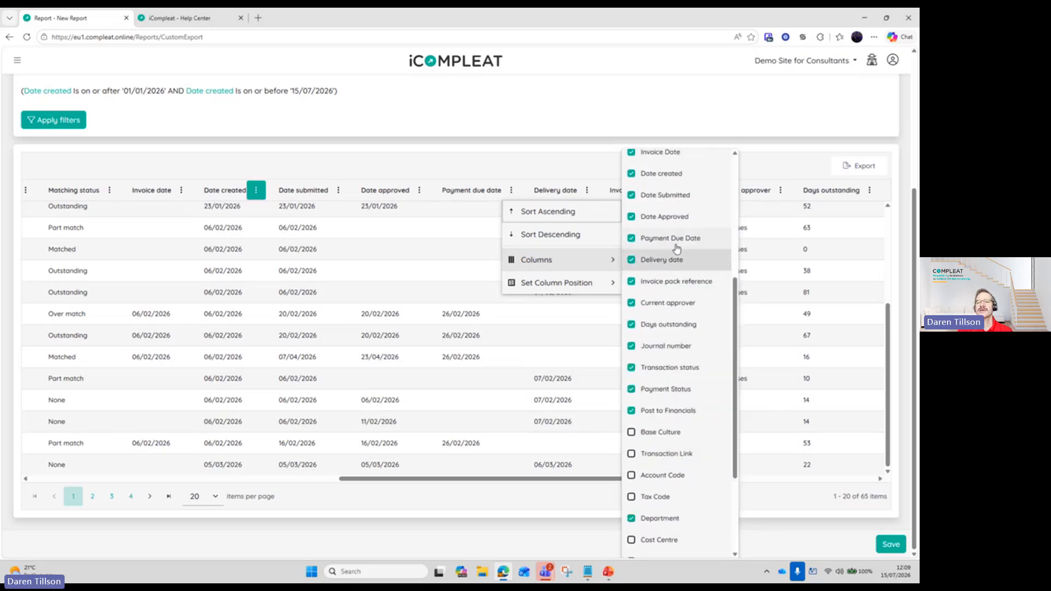
{"action": "left_click", "coordinate": [676, 244]}
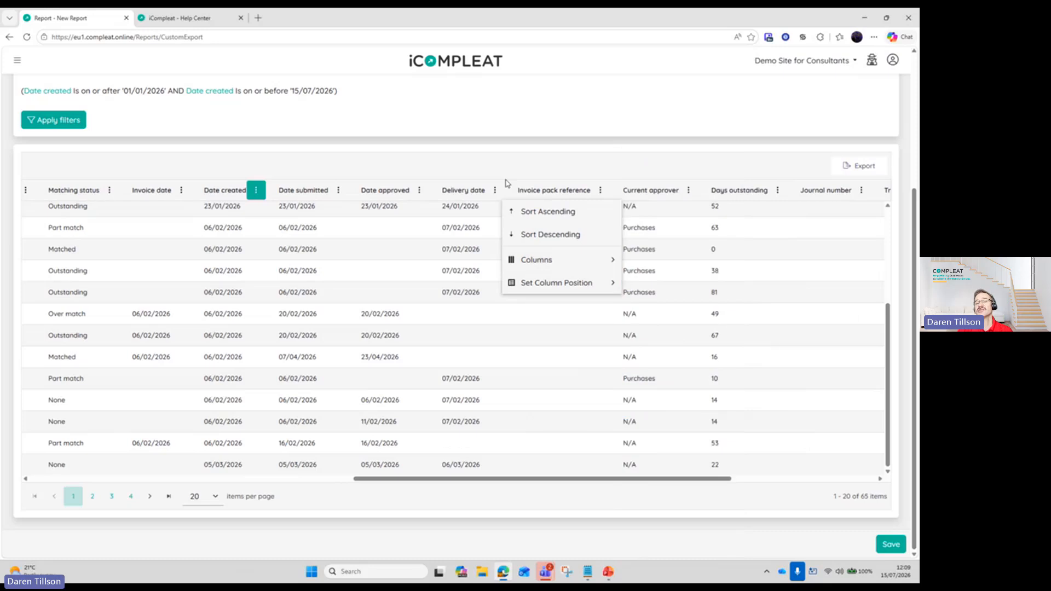
- Include the Account Code column in the report
{"action": "mouse_move", "coordinate": [583, 262]}
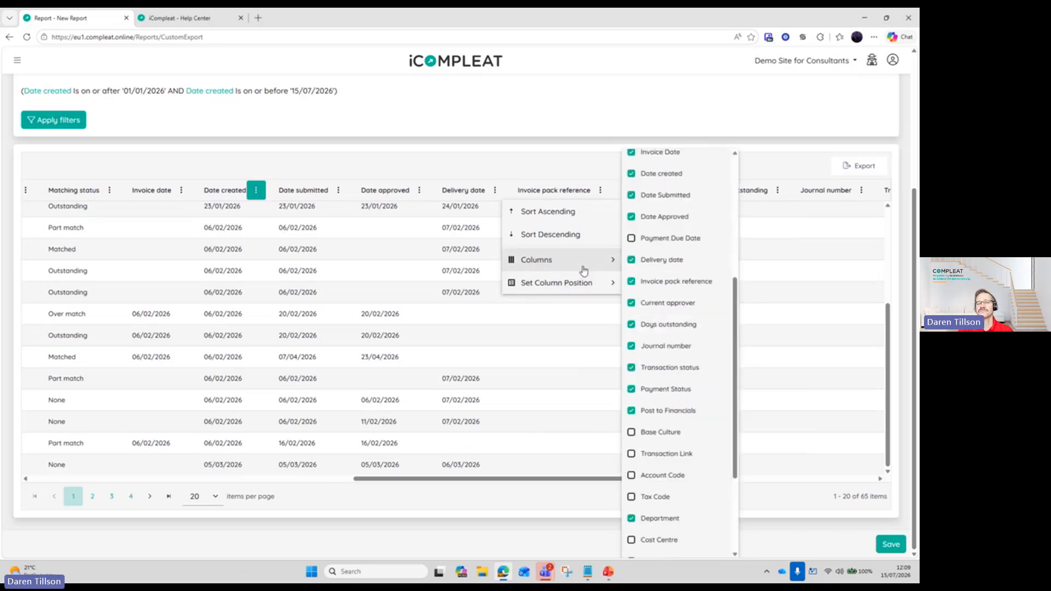
{"action": "scroll", "coordinate": [679, 417], "scroll_direction": "down", "scroll_amount": 1}
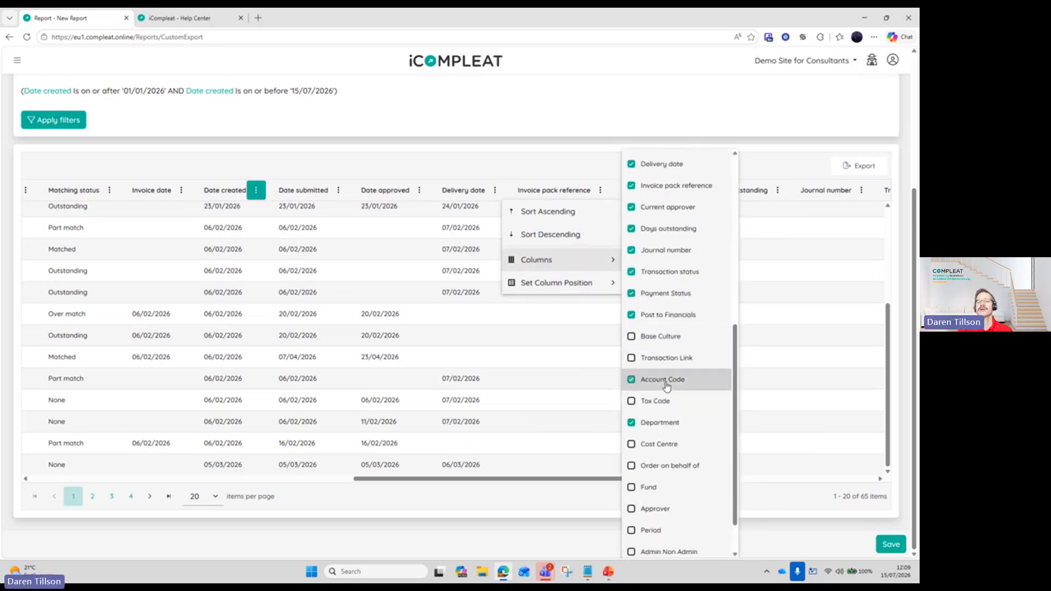
{"action": "left_click", "coordinate": [581, 540]}
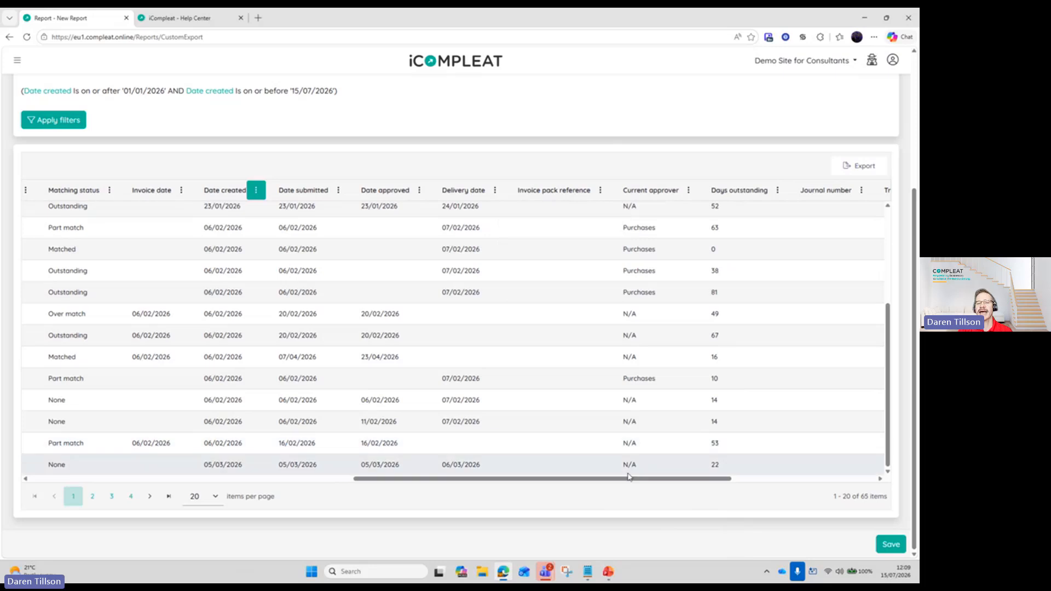
- Expand the Line Matching Example 2 order and examine its line details, including account code, tax code, department and cost centre
{"action": "left_click_drag", "start_coordinate": [629, 476], "coordinate": [846, 458]}
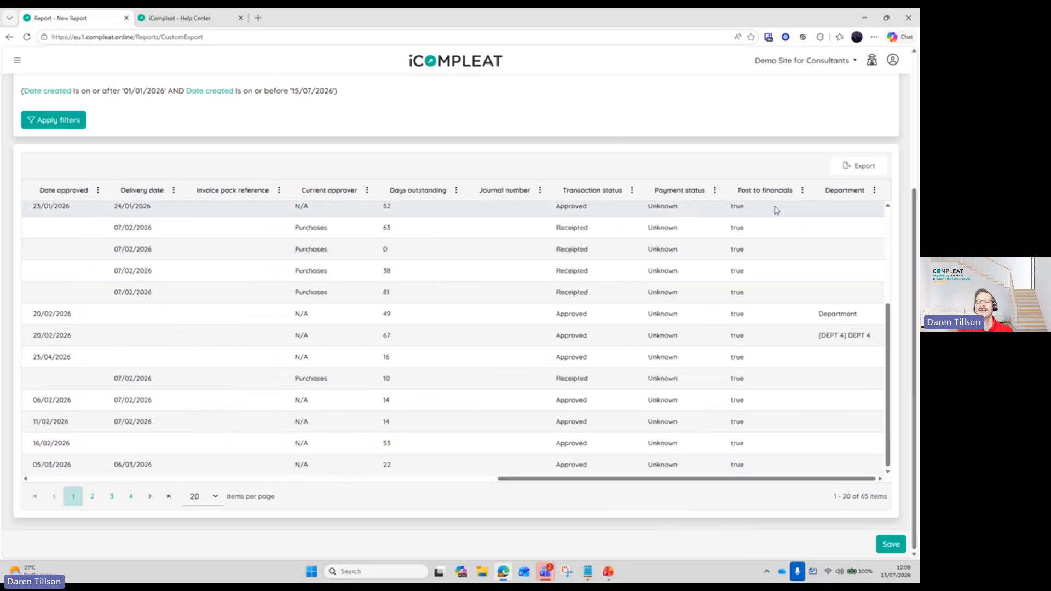
{"action": "left_click_drag", "start_coordinate": [724, 485], "coordinate": [581, 482]}
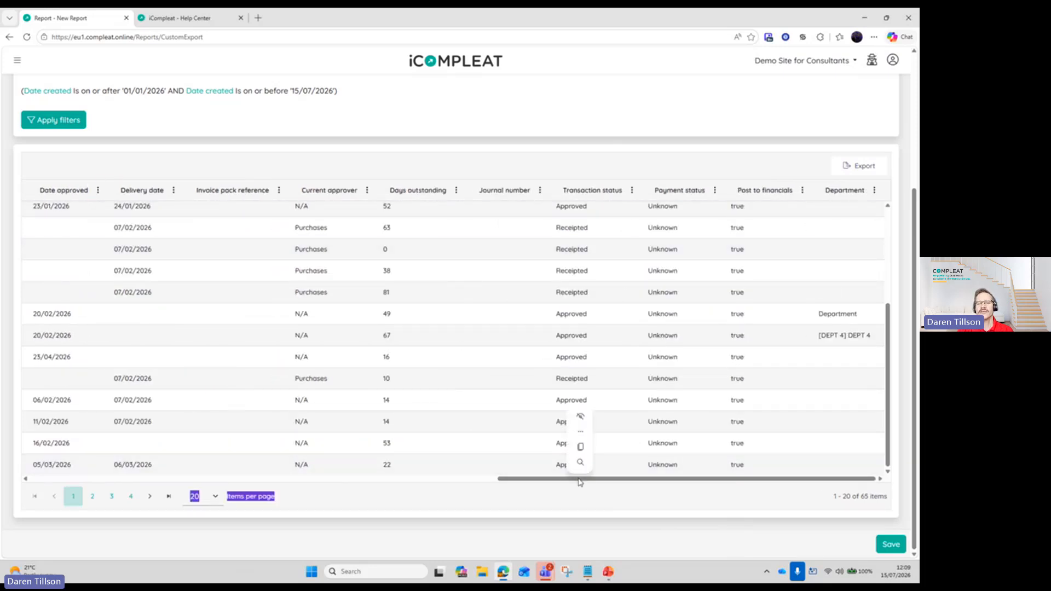
{"action": "scroll", "coordinate": [581, 483], "scroll_direction": "left", "scroll_amount": 15}
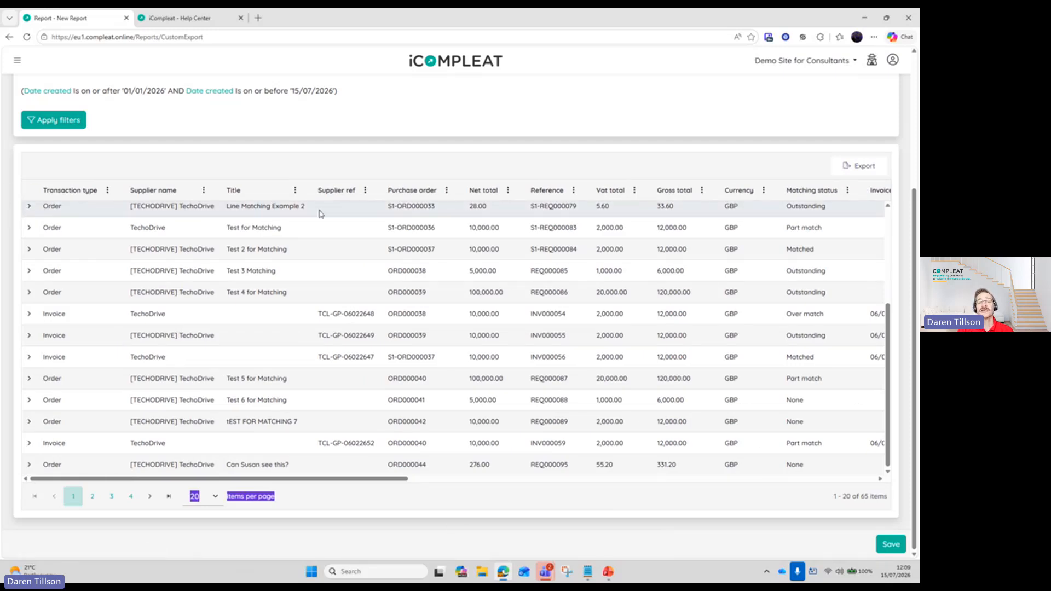
{"action": "left_click", "coordinate": [29, 207]}
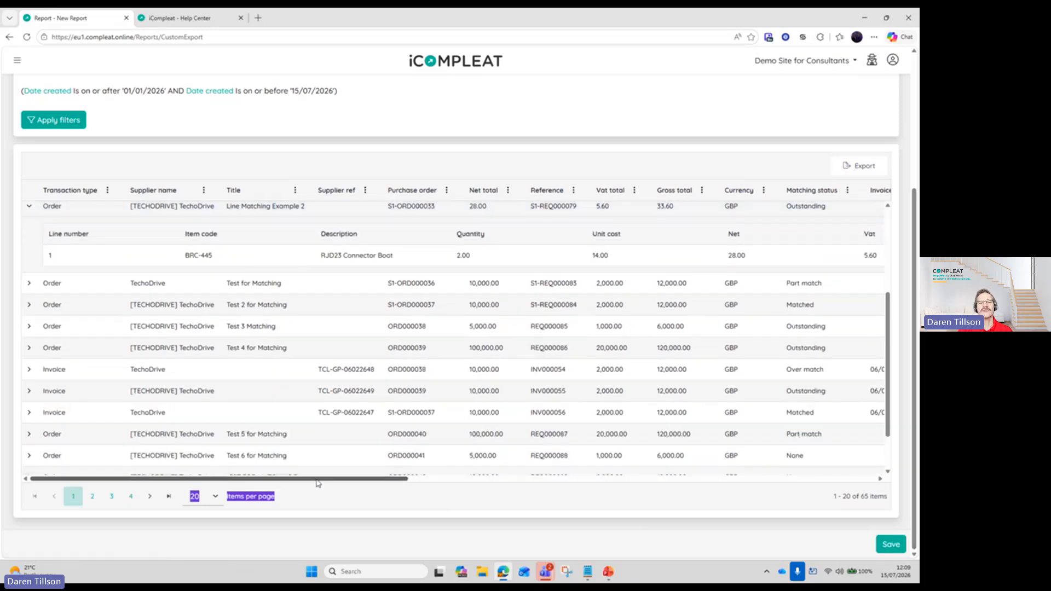
{"action": "left_click_drag", "start_coordinate": [318, 482], "coordinate": [684, 489]}
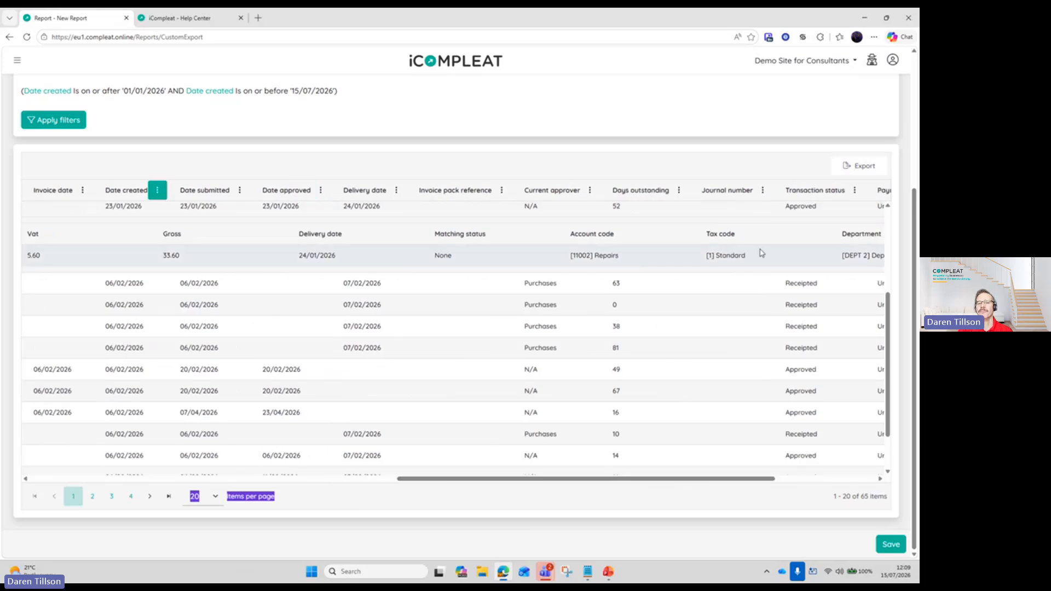
{"action": "left_click_drag", "start_coordinate": [771, 480], "coordinate": [873, 483]}
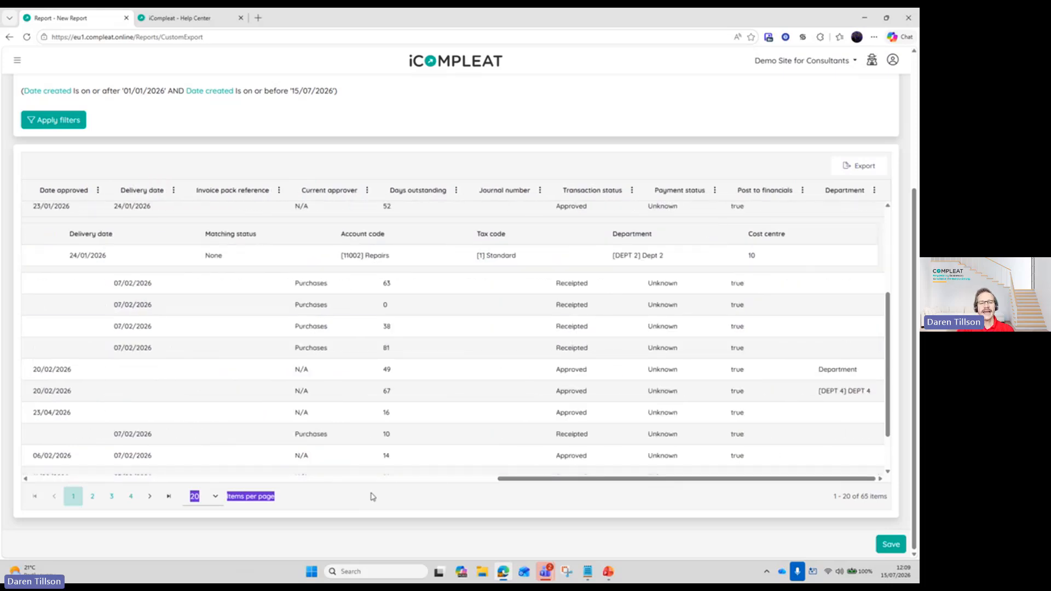
- Sort the report by Days outstanding in descending order, and clear that sorting again
{"action": "left_click", "coordinate": [457, 191]}
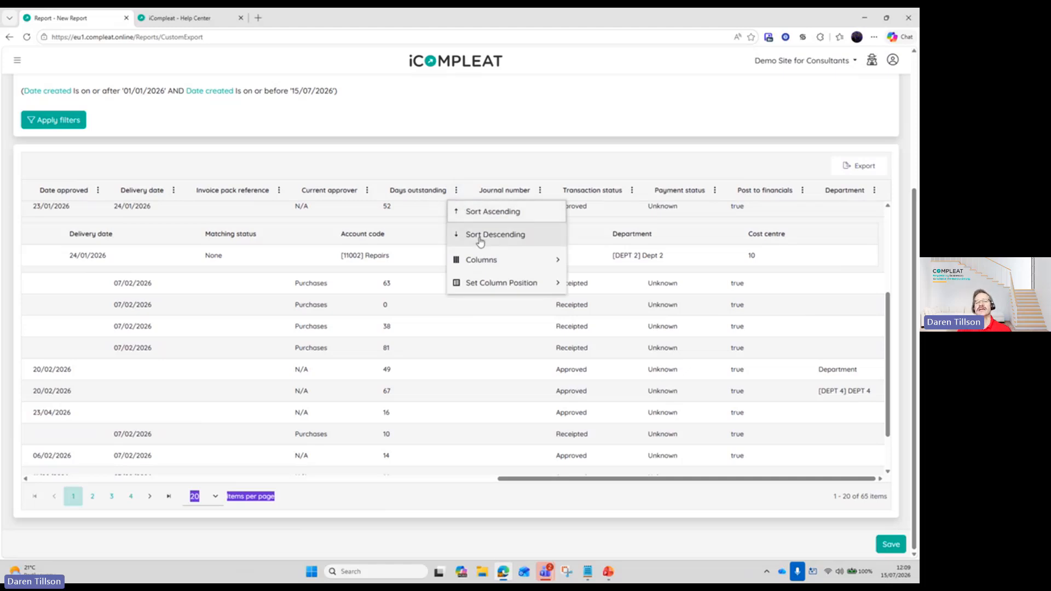
{"action": "left_click", "coordinate": [459, 144]}
{"action": "left_click", "coordinate": [412, 193]}
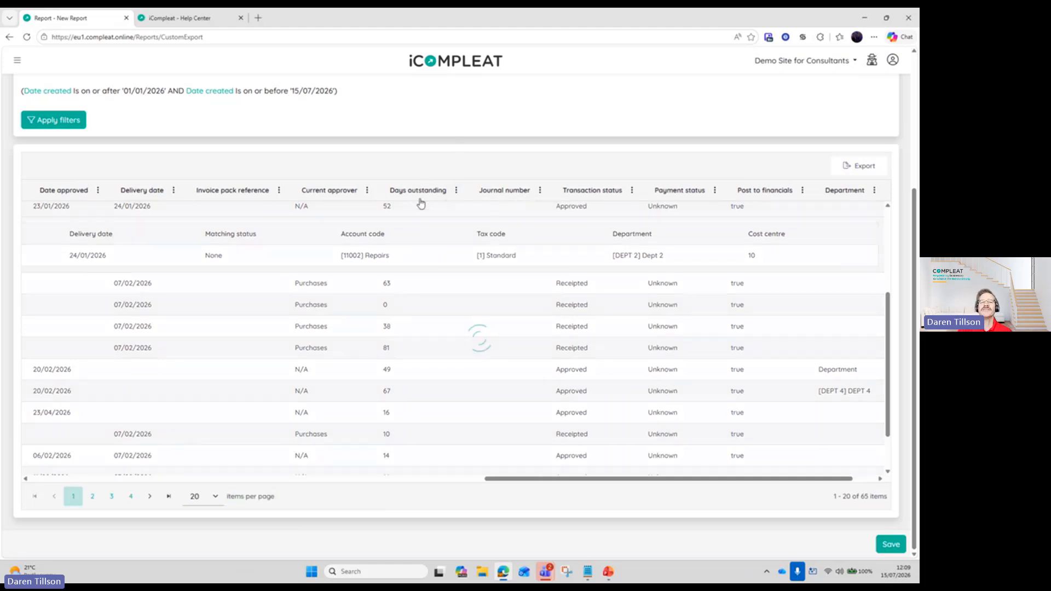
{"action": "left_click", "coordinate": [469, 192]}
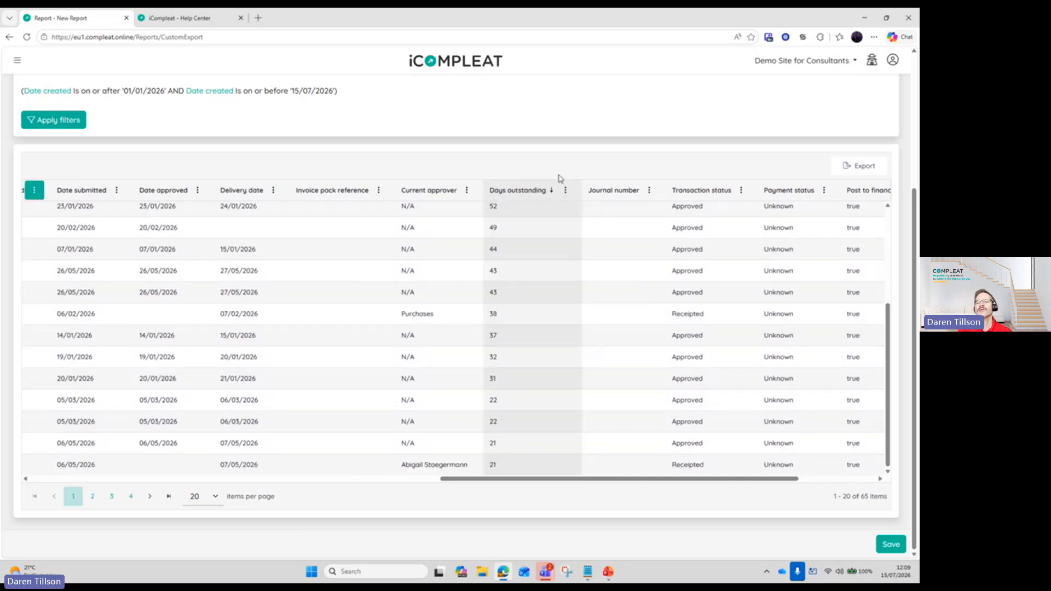
{"action": "left_click", "coordinate": [525, 195]}
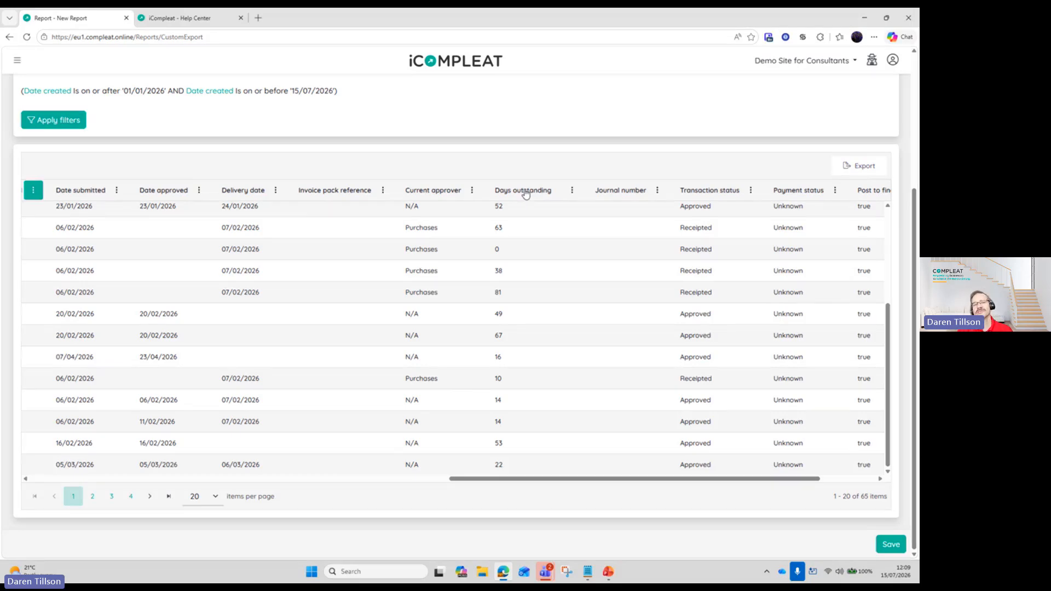
- Sort the report by Date submitted in ascending order, and replace that with an ascending sort by Current approver
{"action": "left_click", "coordinate": [82, 196]}
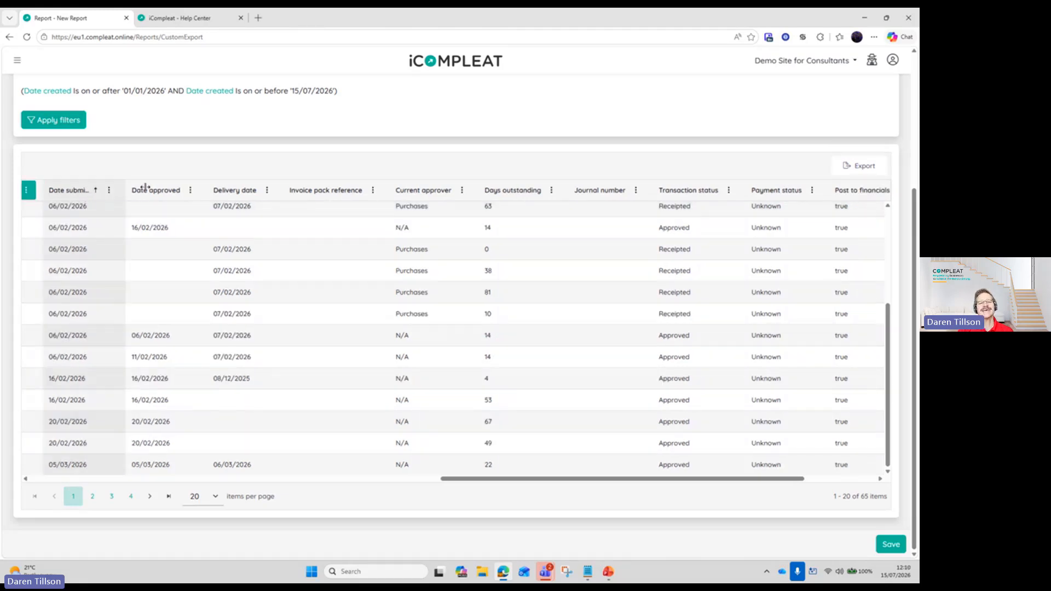
{"action": "left_click", "coordinate": [428, 196]}
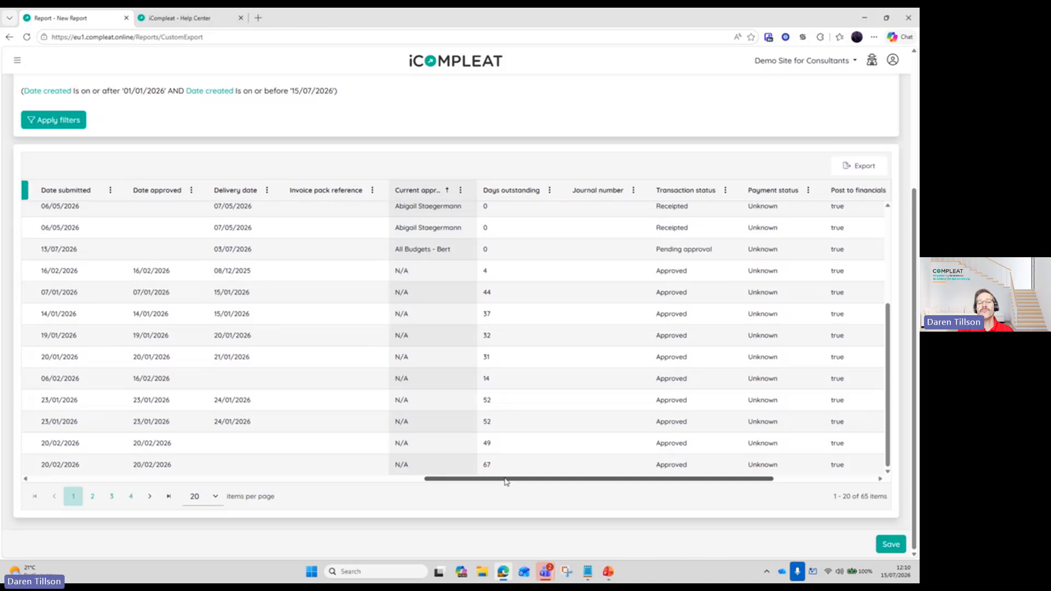
- Examine the report's leading columns and listed transactions together with the Date created filter conditions
{"action": "left_click_drag", "start_coordinate": [504, 480], "coordinate": [114, 480]}
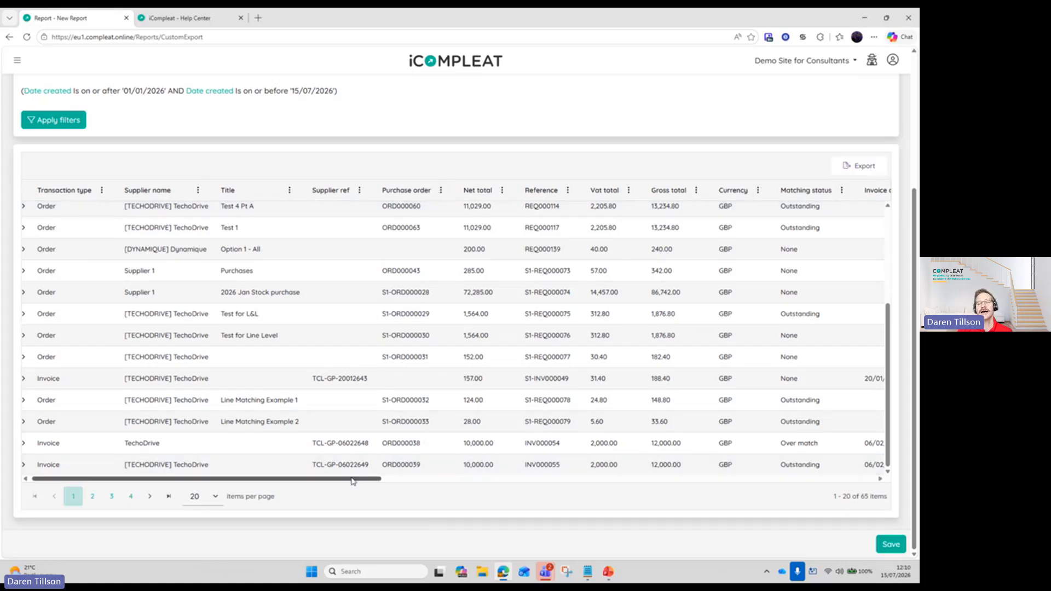
{"action": "mouse_move", "coordinate": [353, 479]}
{"action": "left_mouse_down"}
{"action": "mouse_move", "coordinate": [631, 486]}
{"action": "mouse_move", "coordinate": [348, 462]}
{"action": "left_mouse_up"}
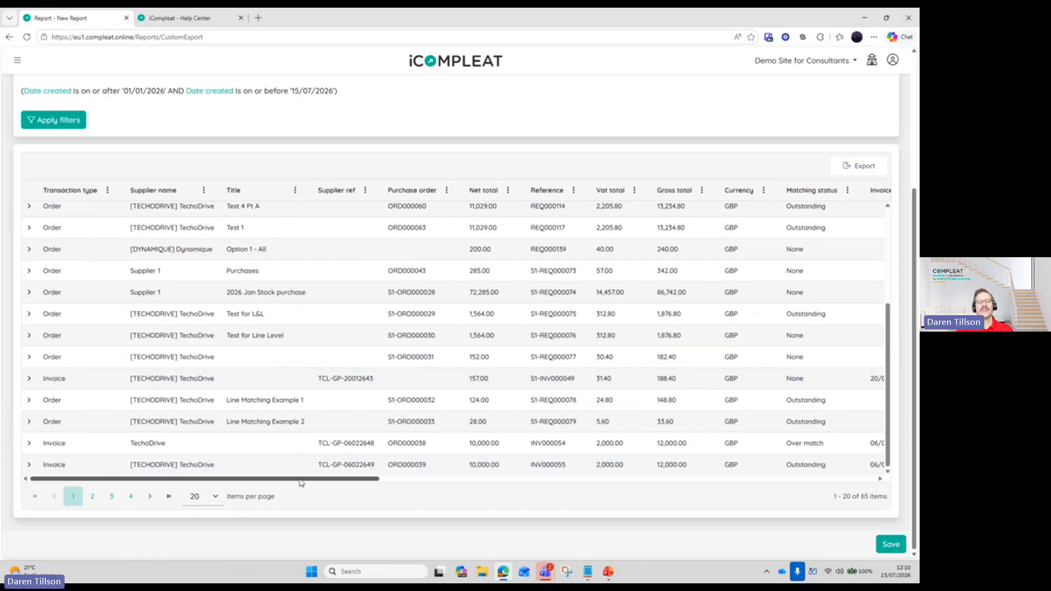
{"action": "scroll", "coordinate": [254, 380], "scroll_direction": "up", "scroll_amount": 10}
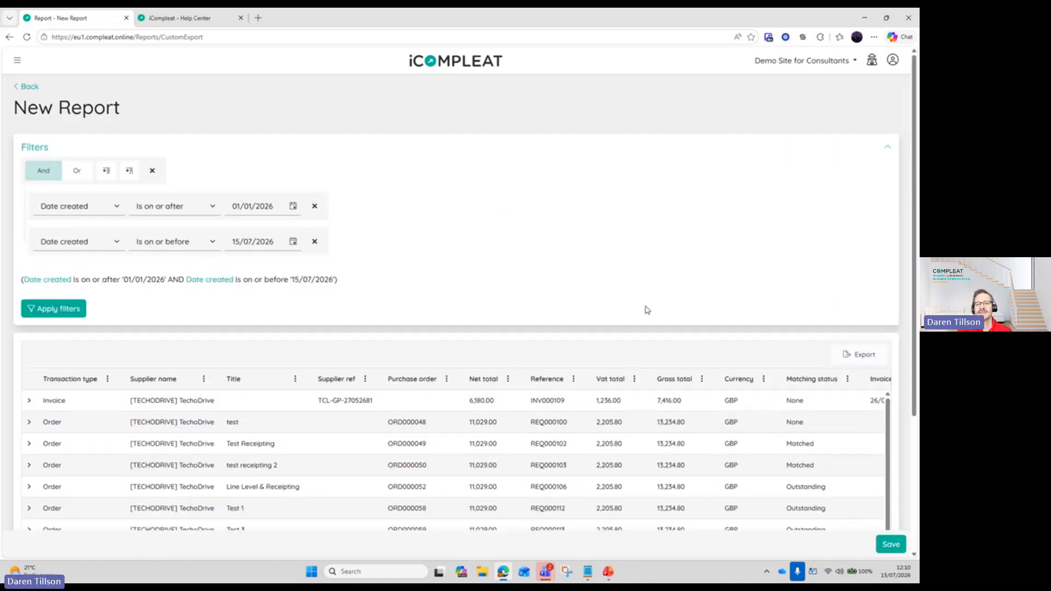
{"action": "scroll", "coordinate": [646, 307], "scroll_direction": "down", "scroll_amount": 2}
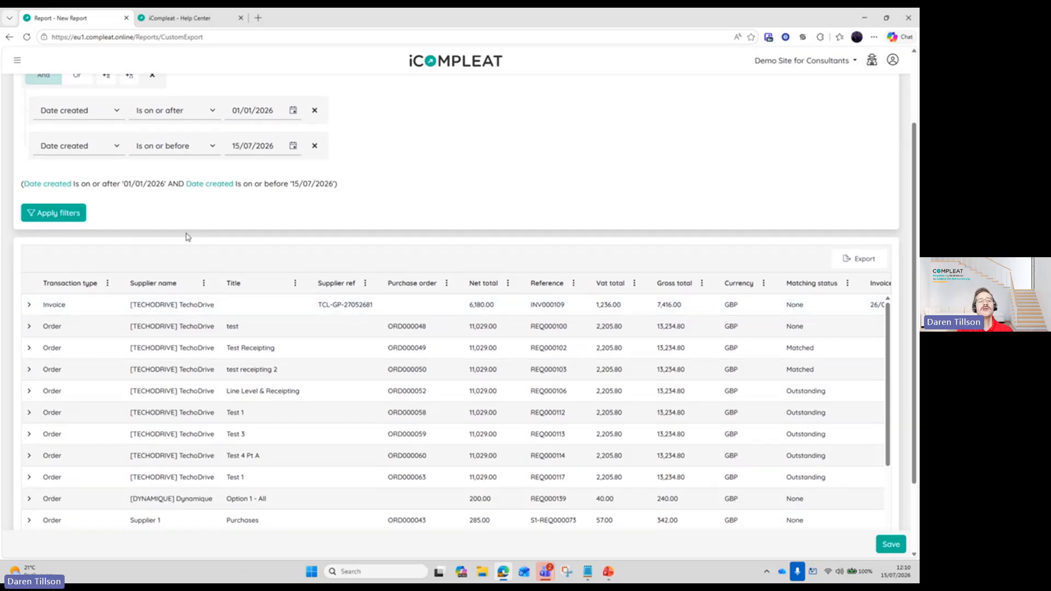
{"action": "scroll", "coordinate": [186, 236], "scroll_direction": "up", "scroll_amount": 2}
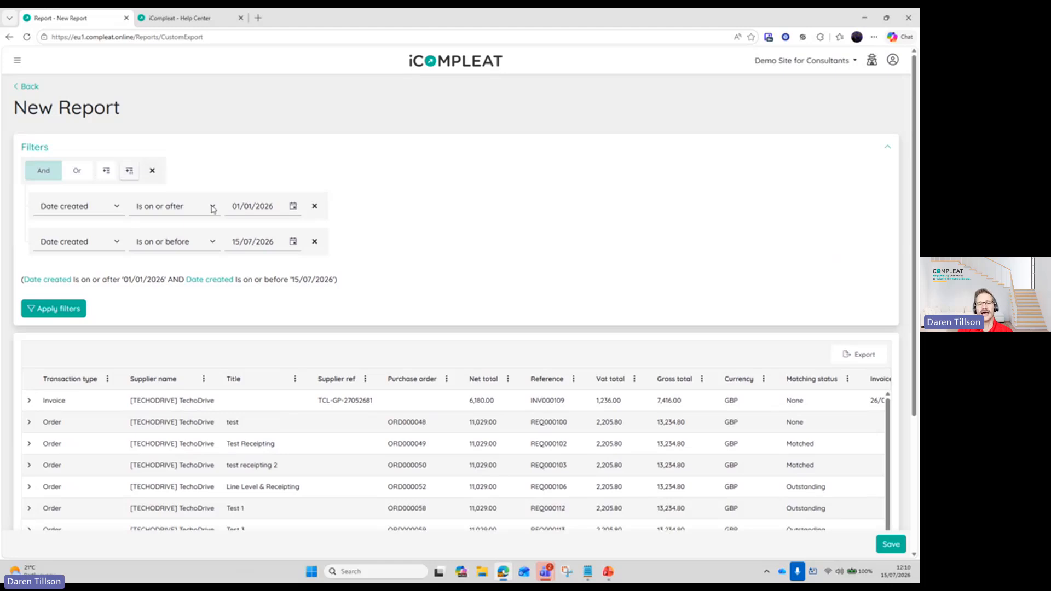
{"action": "scroll", "coordinate": [485, 312], "scroll_direction": "down", "scroll_amount": 1}
{"action": "scroll", "coordinate": [126, 373], "scroll_direction": "down", "scroll_amount": 1}
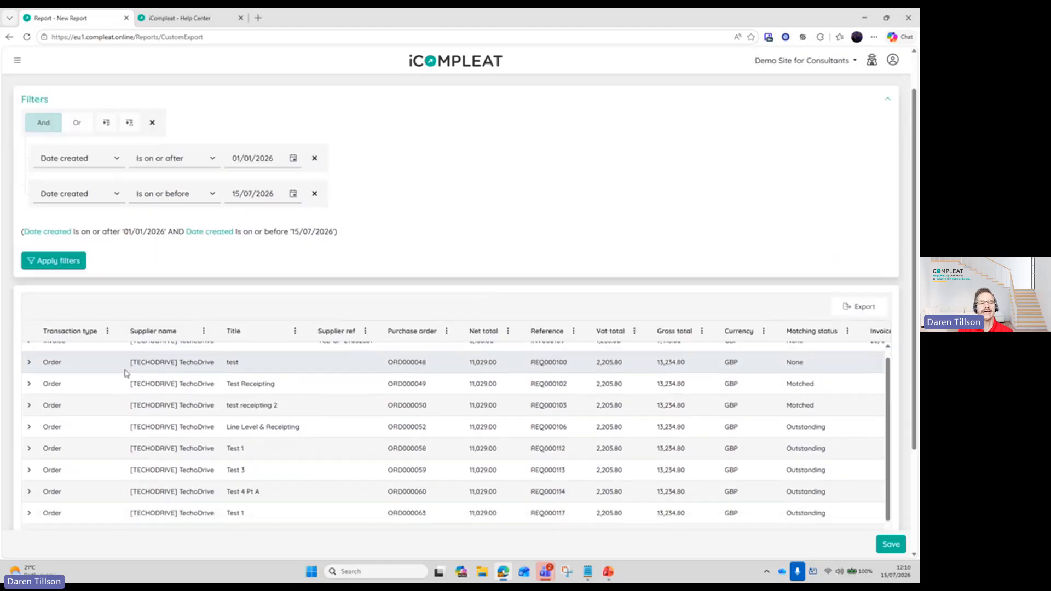
{"action": "scroll", "coordinate": [125, 373], "scroll_direction": "down", "scroll_amount": 5}
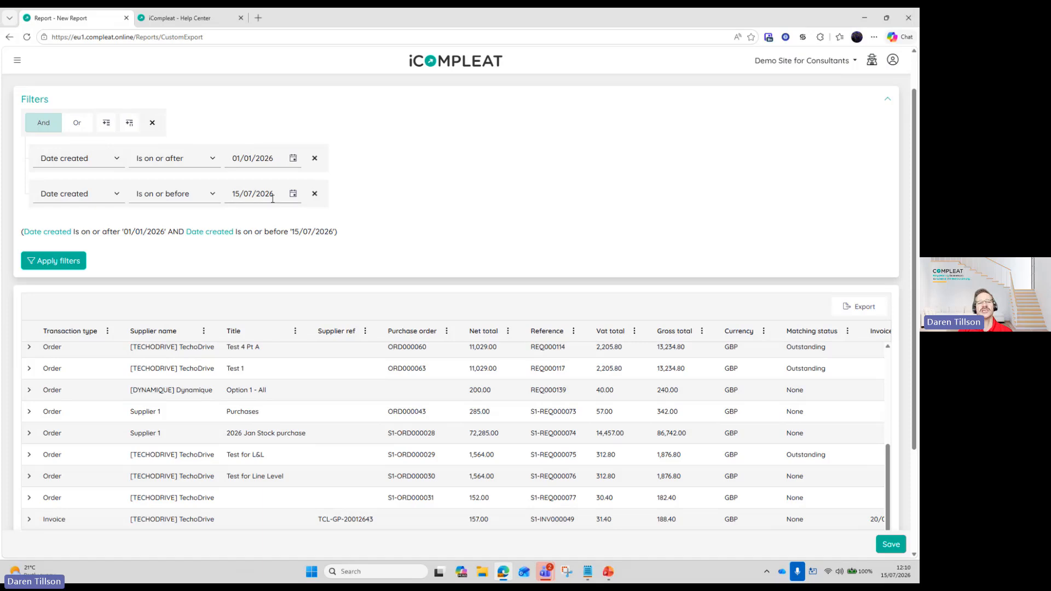
{"action": "scroll", "coordinate": [284, 255], "scroll_direction": "down", "scroll_amount": 1}
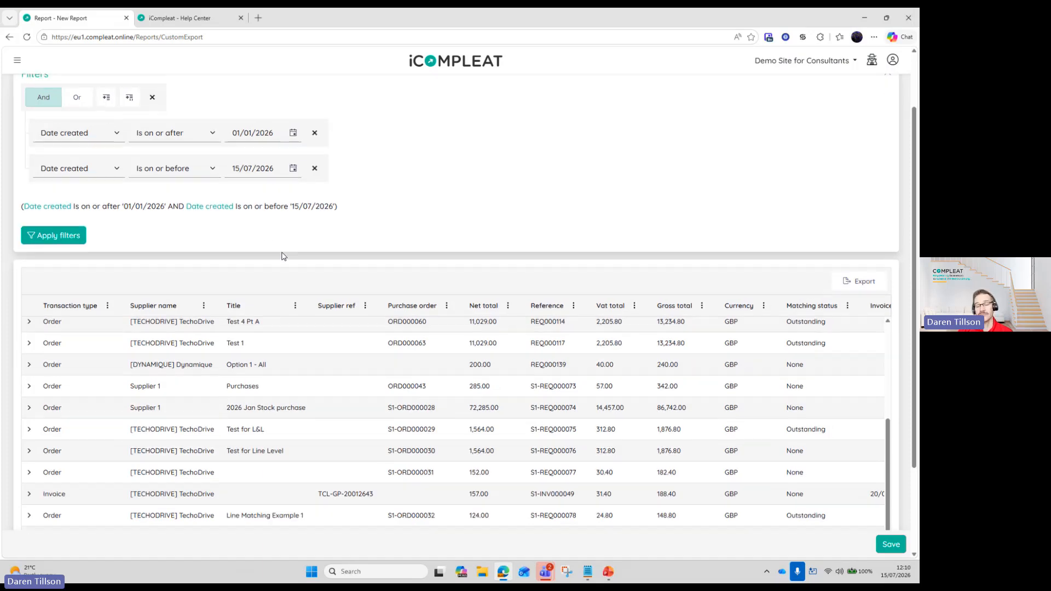
{"action": "scroll", "coordinate": [58, 453], "scroll_direction": "down", "scroll_amount": 2}
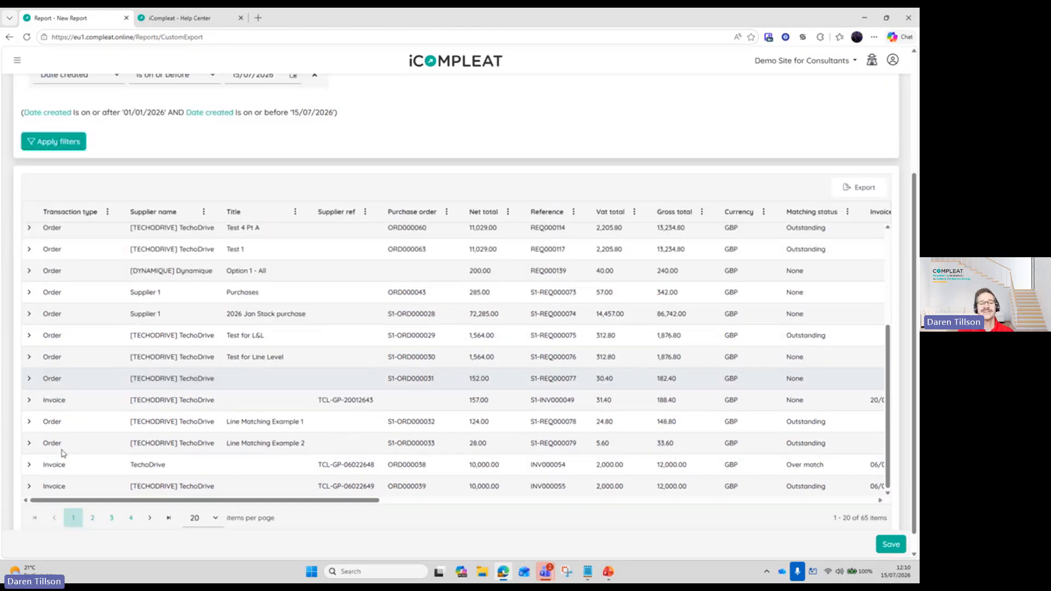
{"action": "scroll", "coordinate": [64, 444], "scroll_direction": "up", "scroll_amount": 4}
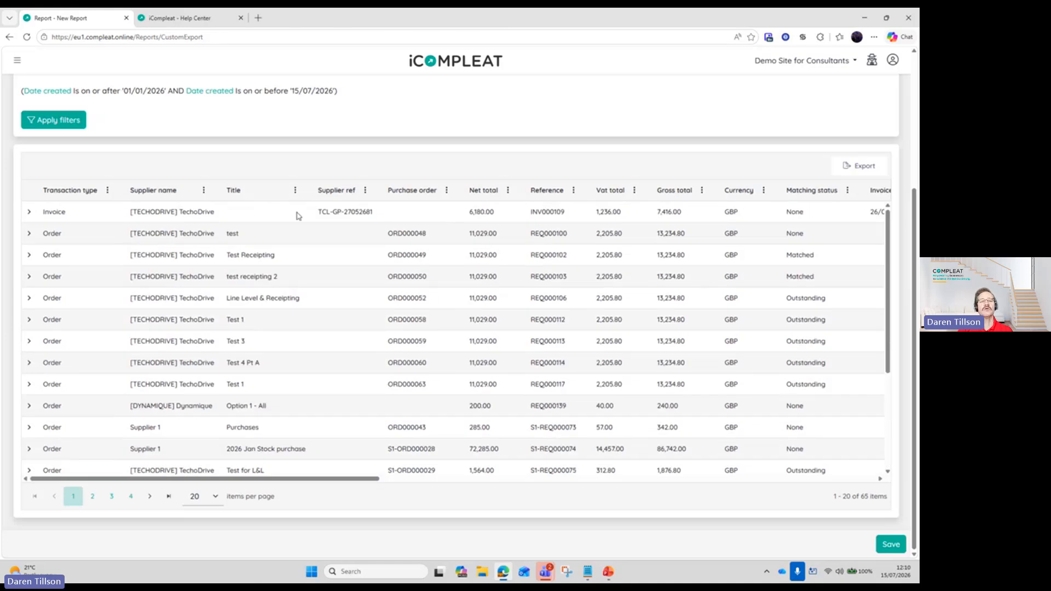
{"action": "scroll", "coordinate": [299, 215], "scroll_direction": "up", "scroll_amount": 4}
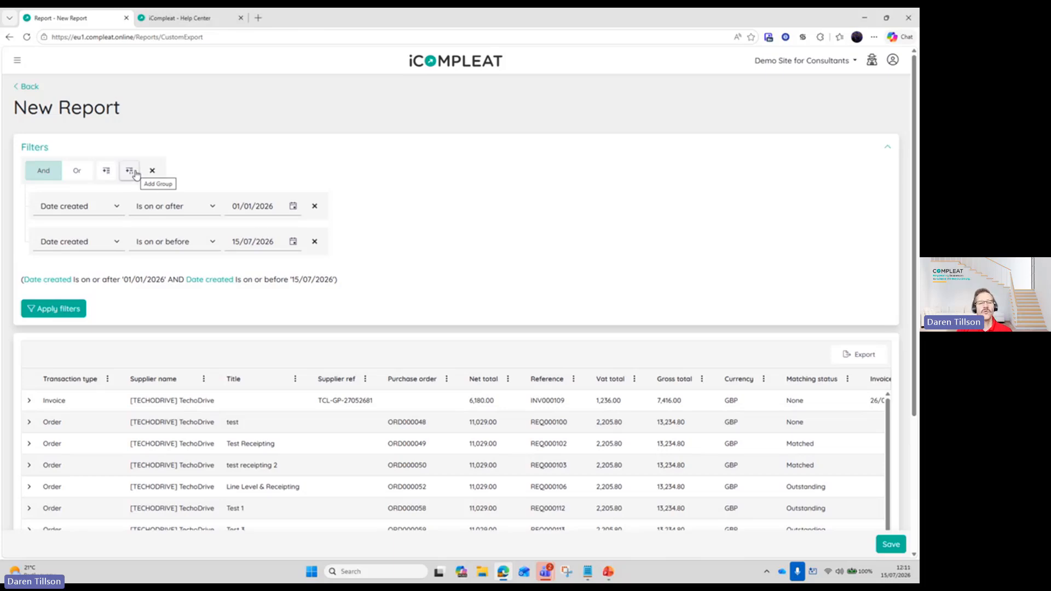
{"action": "scroll", "coordinate": [397, 422], "scroll_direction": "down", "scroll_amount": 1}
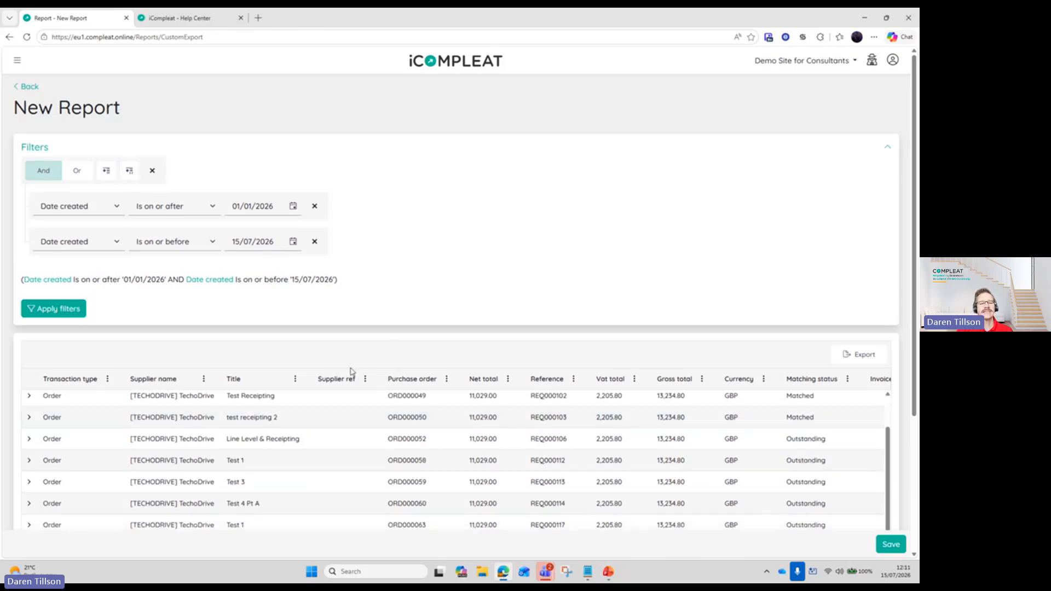
- Add a third condition to the report filter and base it on the Purchase Order field
{"action": "left_click", "coordinate": [106, 171]}
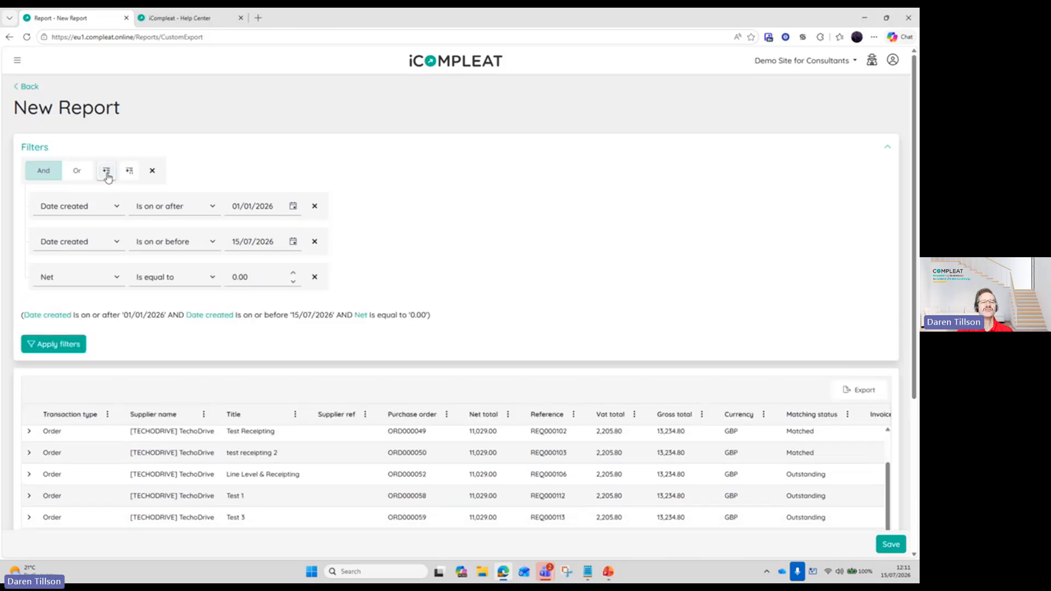
{"action": "left_click", "coordinate": [116, 278]}
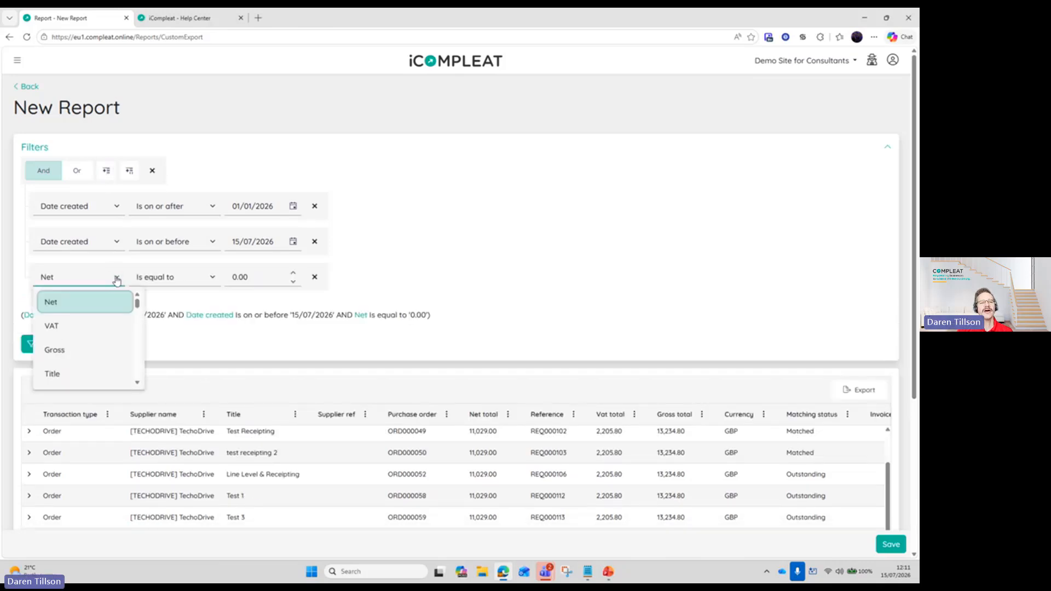
{"action": "scroll", "coordinate": [112, 340], "scroll_direction": "down", "scroll_amount": 4}
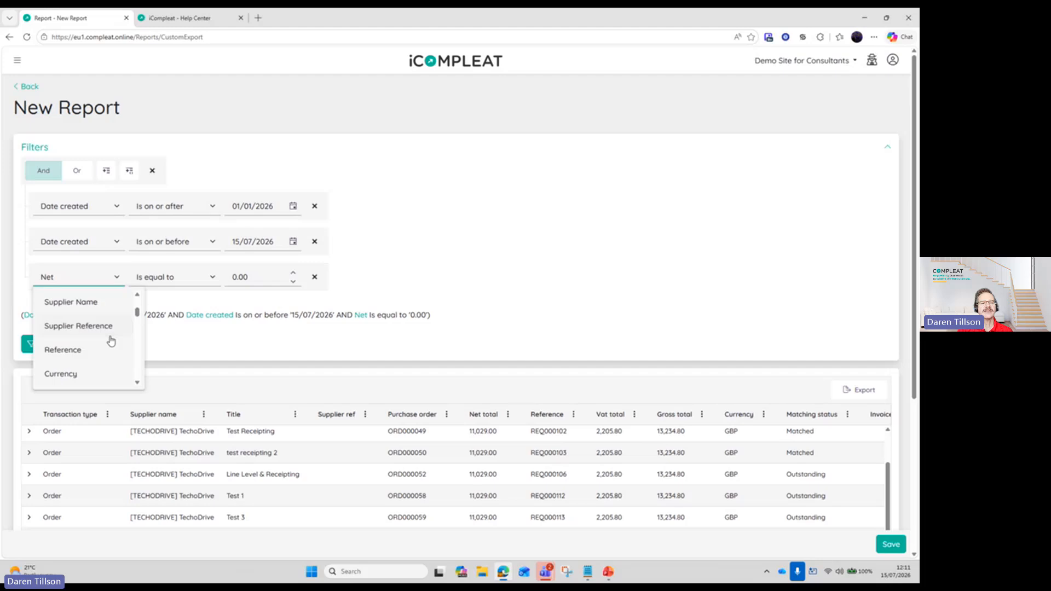
{"action": "scroll", "coordinate": [111, 340], "scroll_direction": "down", "scroll_amount": 1}
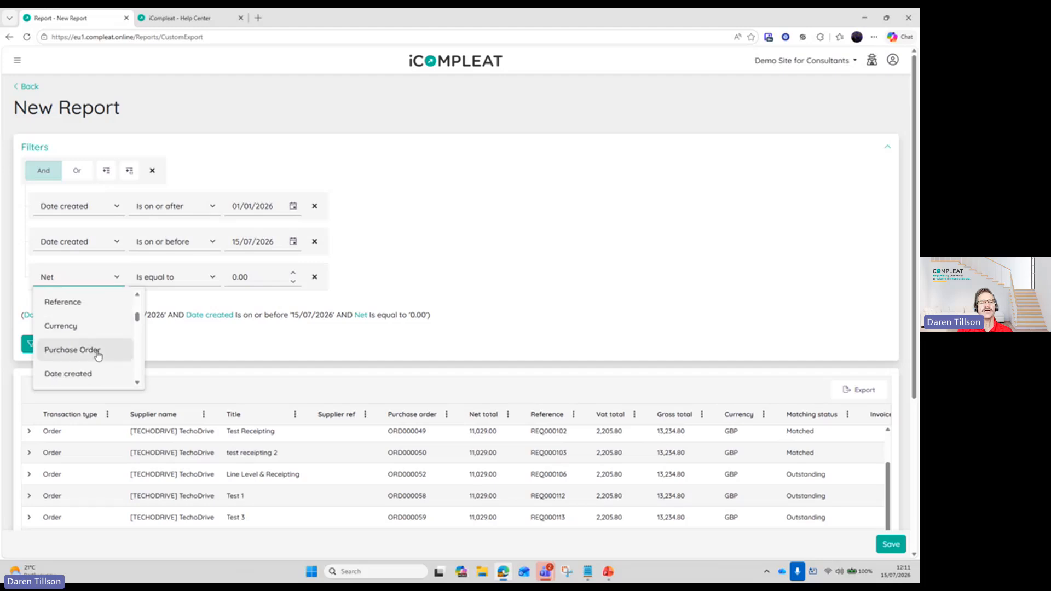
{"action": "left_click", "coordinate": [99, 356]}
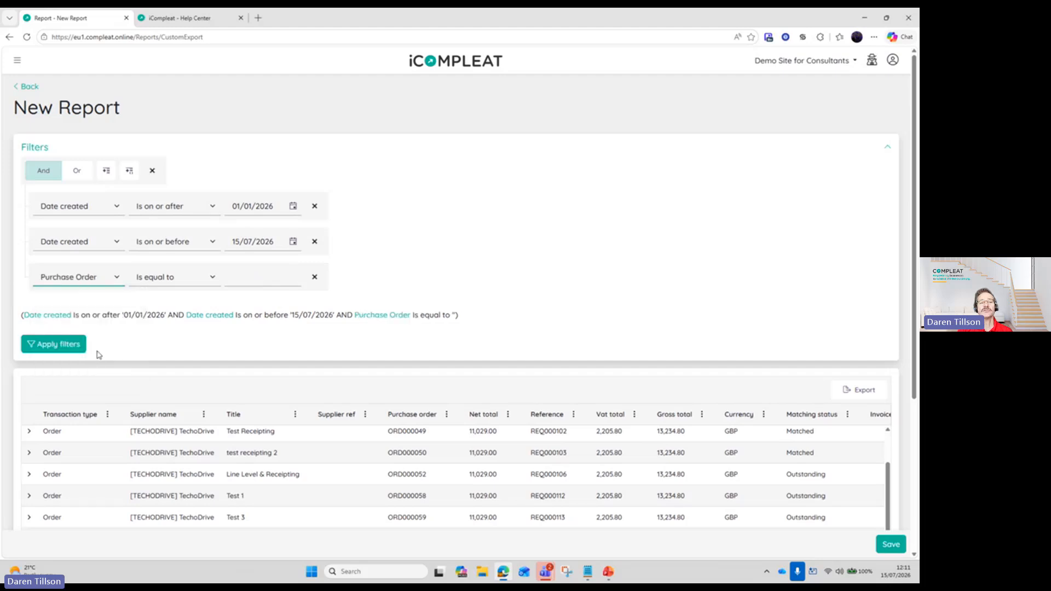
- Change the field of the third filter condition to Transaction Type
{"action": "left_click", "coordinate": [116, 286]}
{"action": "scroll", "coordinate": [103, 353], "scroll_direction": "down", "scroll_amount": 6}
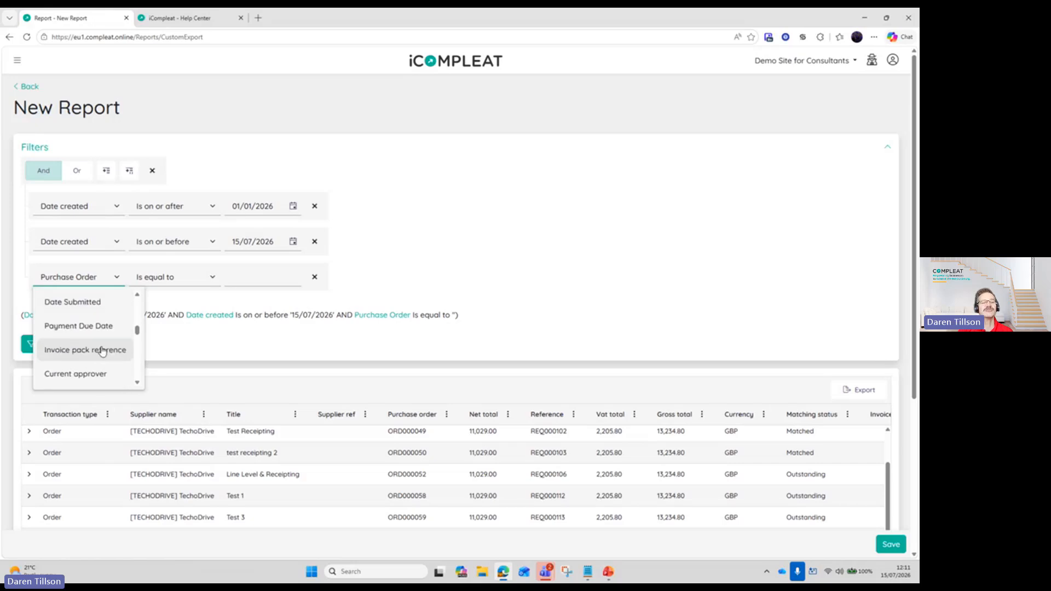
{"action": "scroll", "coordinate": [103, 352], "scroll_direction": "down", "scroll_amount": 6}
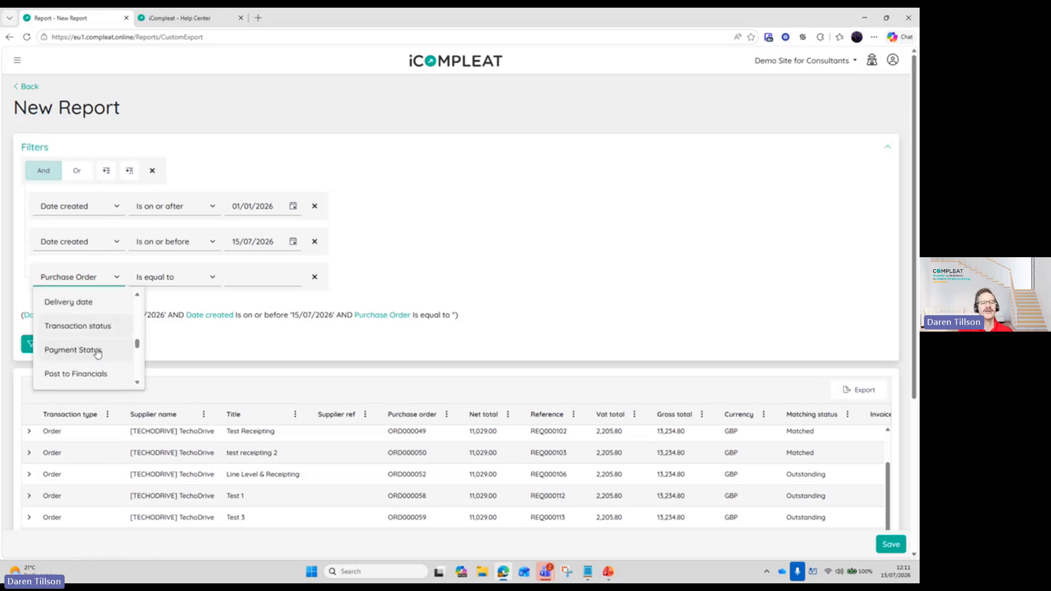
{"action": "scroll", "coordinate": [98, 353], "scroll_direction": "down", "scroll_amount": 2}
{"action": "left_click", "coordinate": [99, 355]}
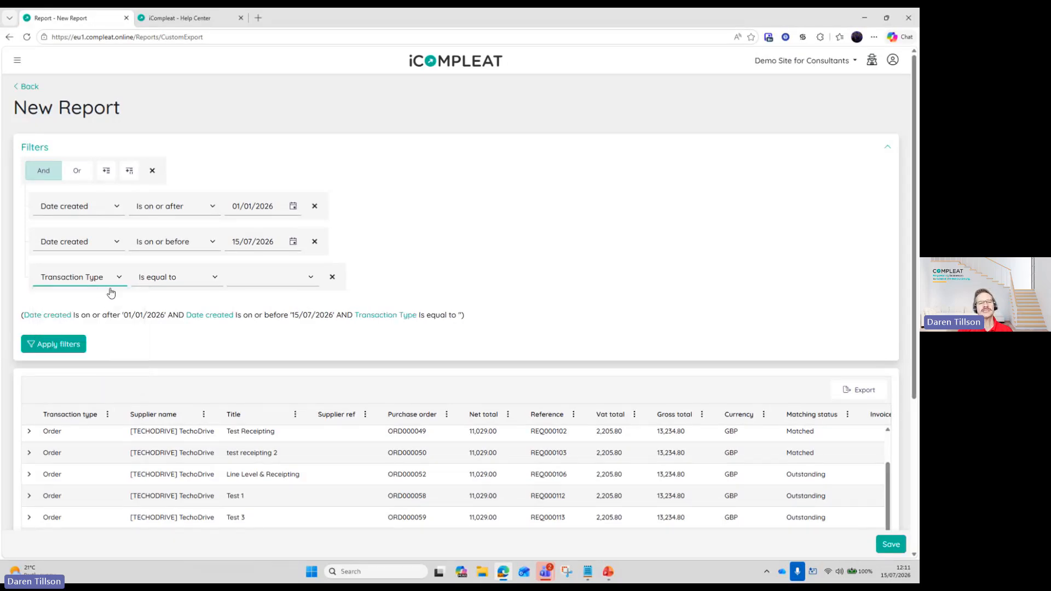
- Require Transaction Type to be equal to Order and apply the filters to the report
{"action": "left_click", "coordinate": [181, 283]}
{"action": "left_click", "coordinate": [170, 299]}
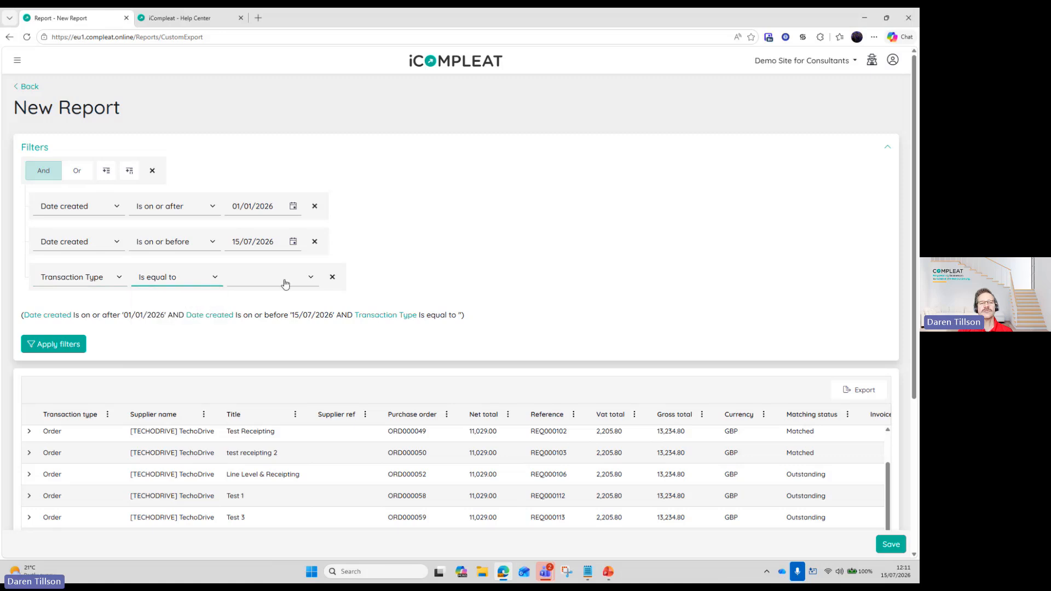
{"action": "left_click", "coordinate": [310, 278]}
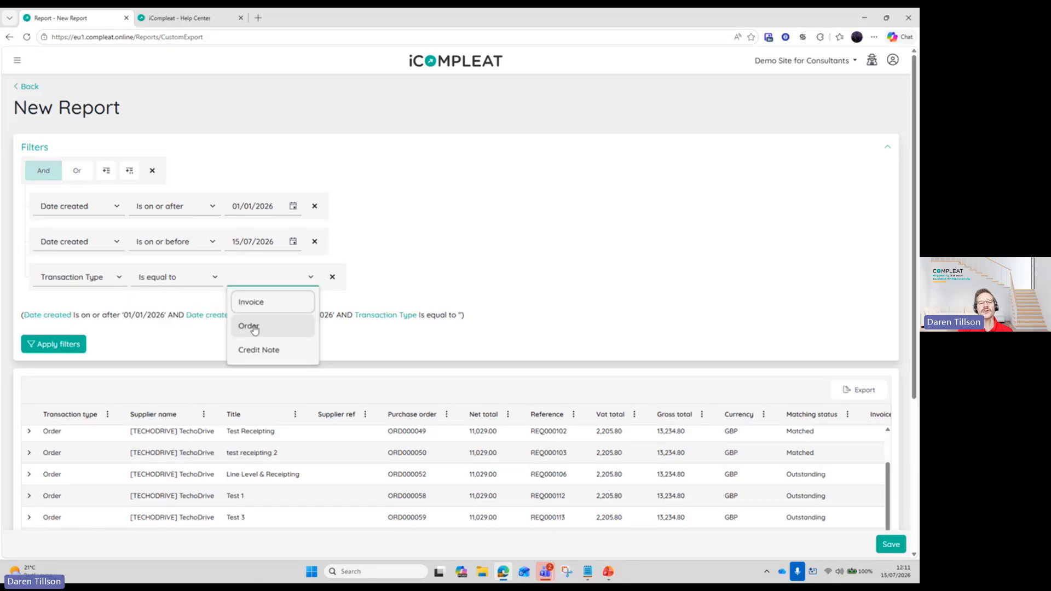
{"action": "left_click", "coordinate": [250, 326]}
{"action": "left_click", "coordinate": [52, 345]}
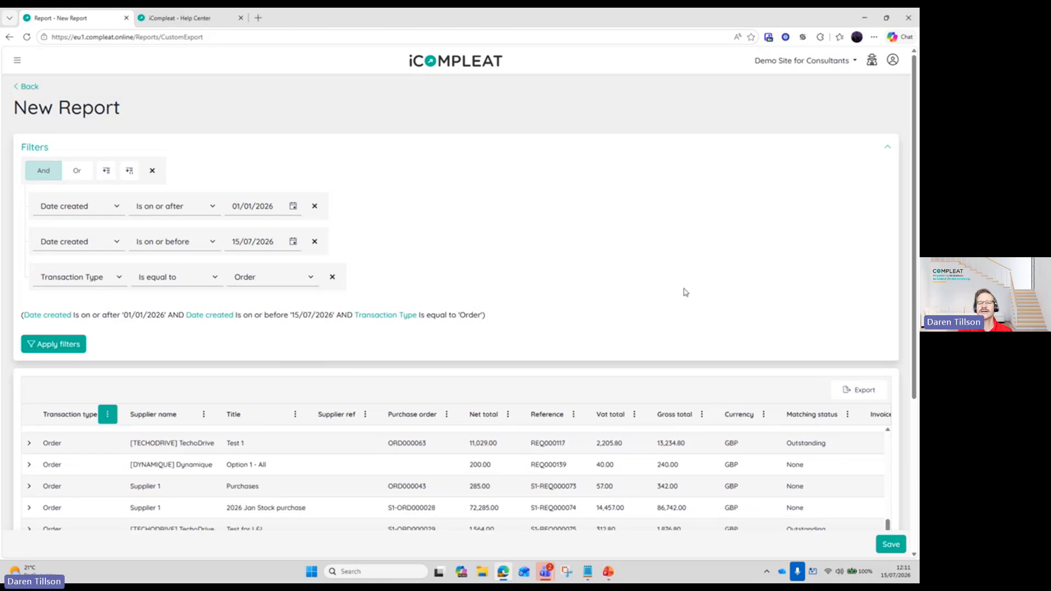
- Review the available report columns and hide the Supplier Ref column
{"action": "scroll", "coordinate": [685, 293], "scroll_direction": "down", "scroll_amount": 3}
{"action": "scroll", "coordinate": [109, 430], "scroll_direction": "up", "scroll_amount": 2}
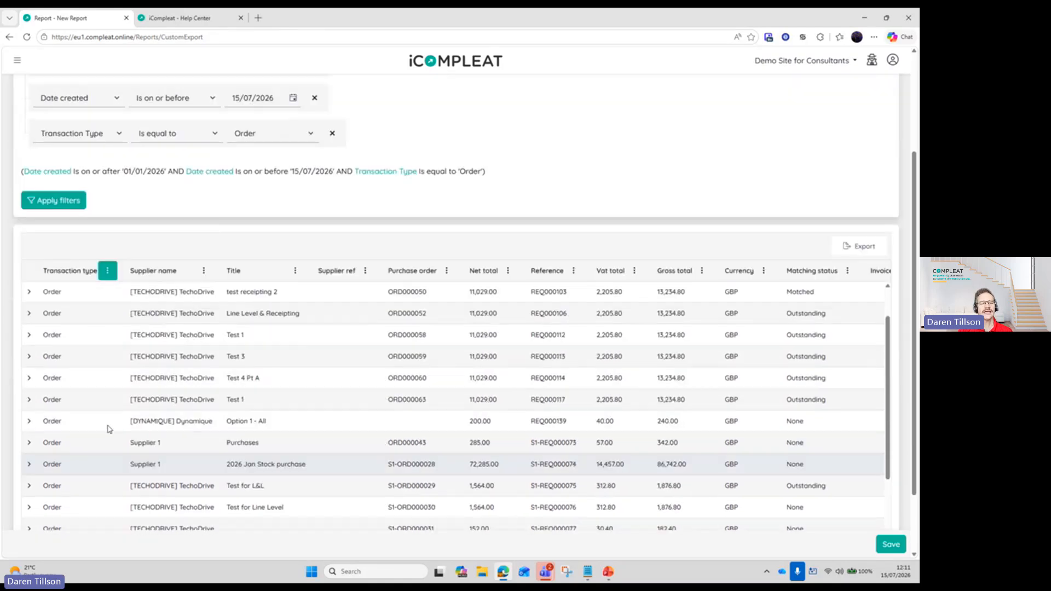
{"action": "scroll", "coordinate": [109, 429], "scroll_direction": "up", "scroll_amount": 1}
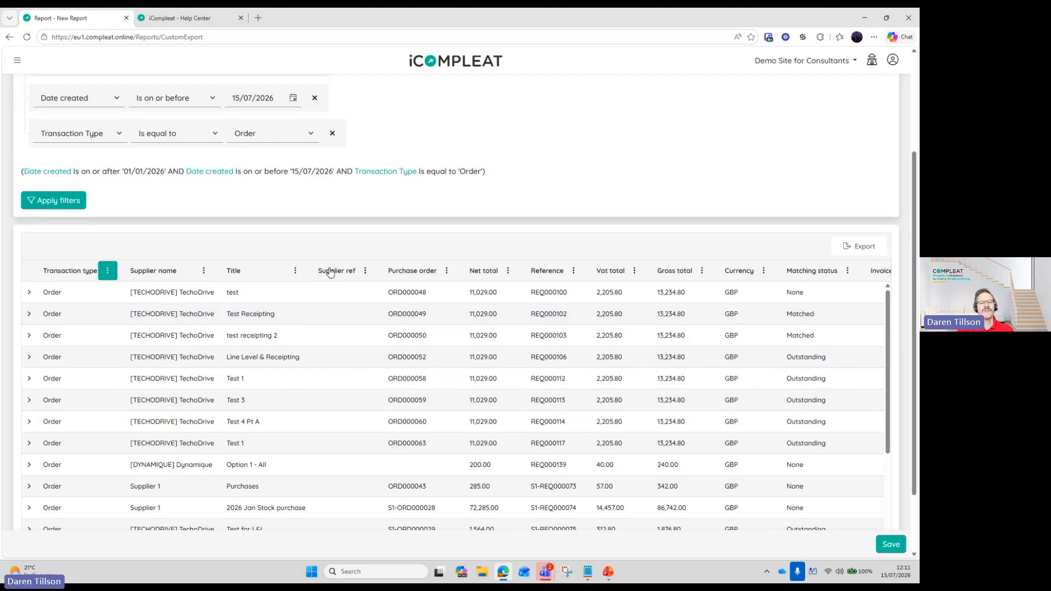
{"action": "left_click", "coordinate": [366, 270]}
{"action": "left_click", "coordinate": [467, 340]}
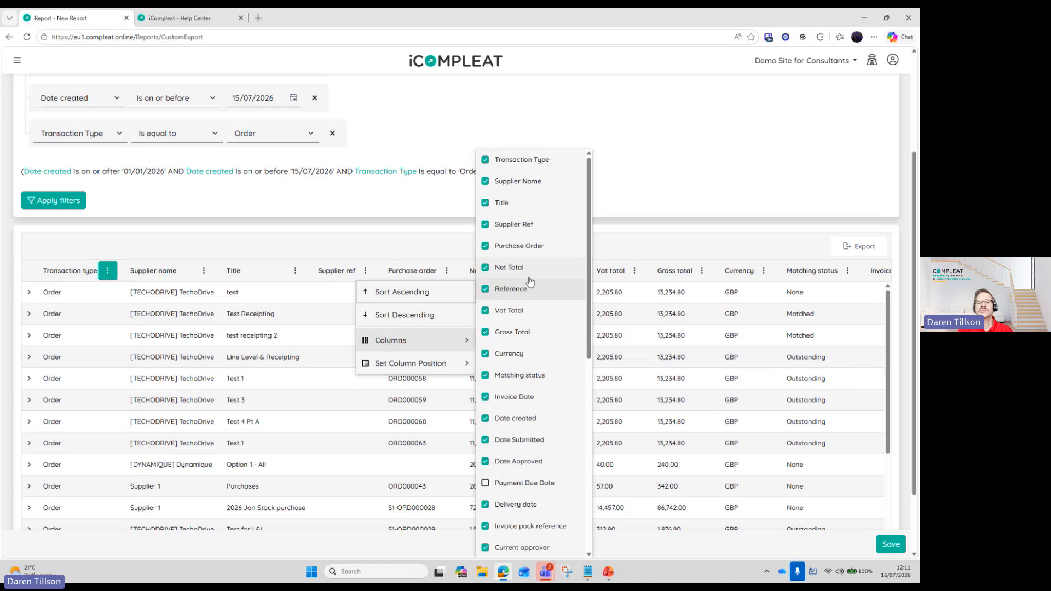
{"action": "scroll", "coordinate": [535, 376], "scroll_direction": "down", "scroll_amount": 3}
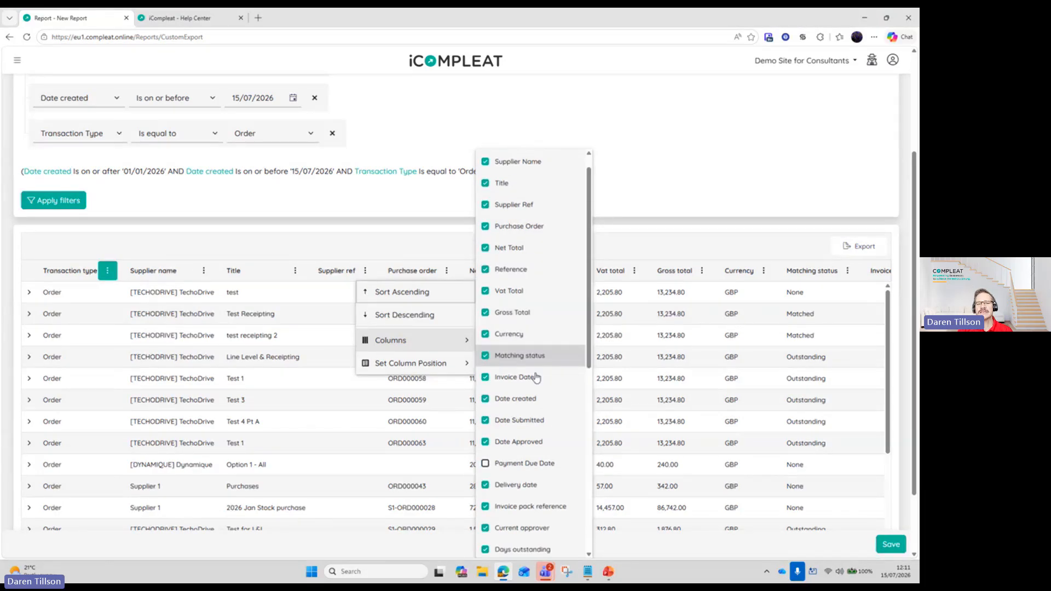
{"action": "scroll", "coordinate": [528, 487], "scroll_direction": "down", "scroll_amount": 5}
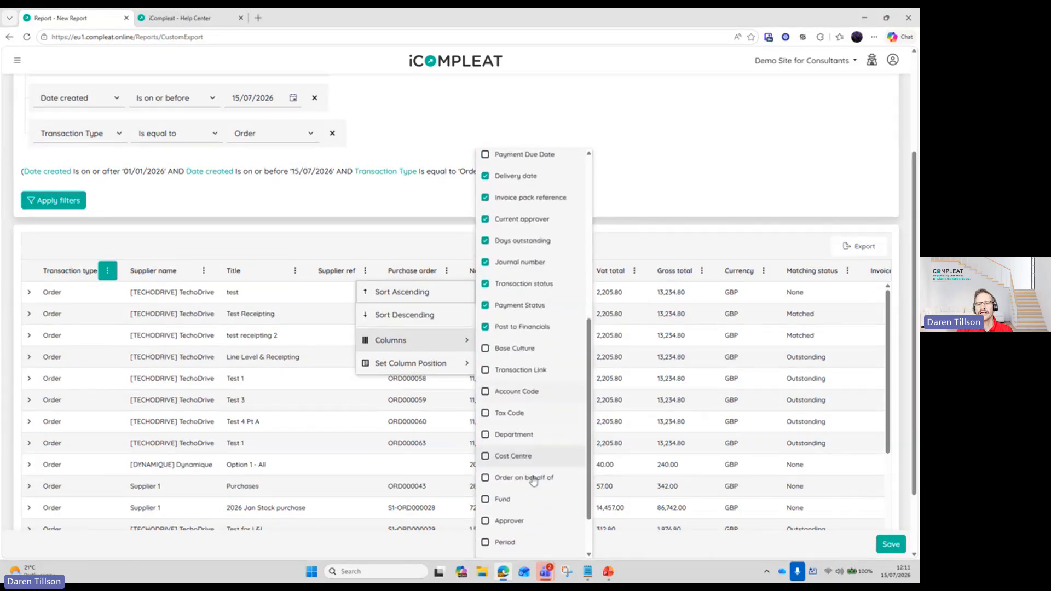
{"action": "scroll", "coordinate": [528, 493], "scroll_direction": "up", "scroll_amount": 8}
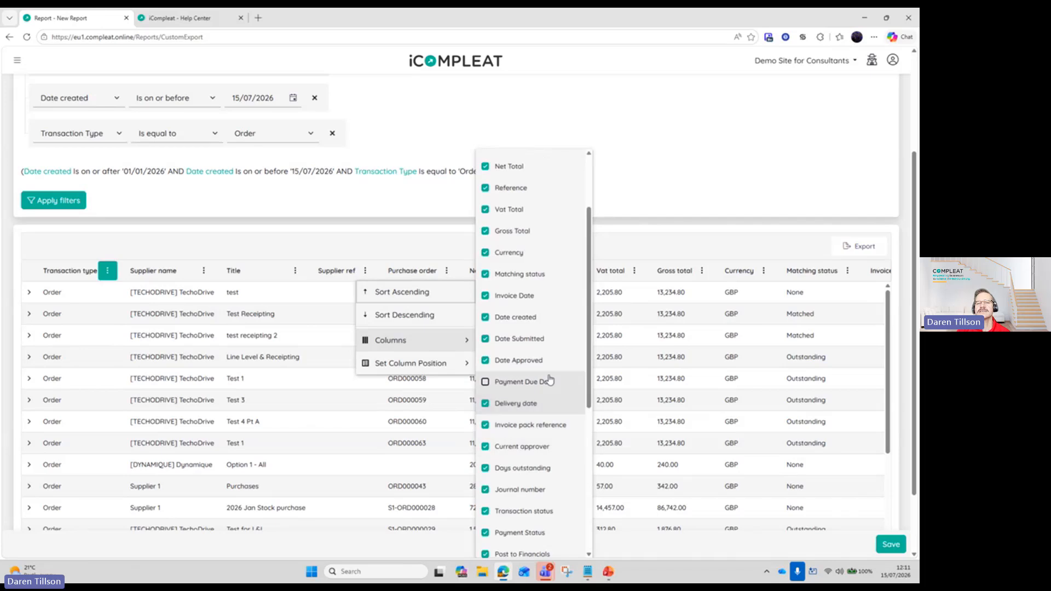
{"action": "scroll", "coordinate": [534, 219], "scroll_direction": "up", "scroll_amount": 2}
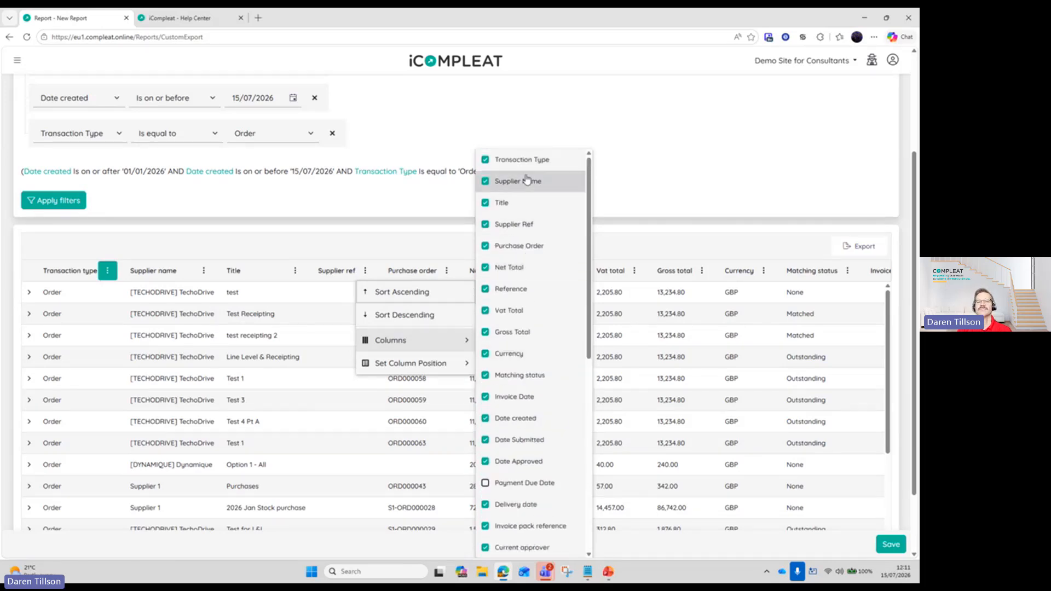
{"action": "left_click", "coordinate": [519, 226]}
{"action": "left_click", "coordinate": [342, 351]}
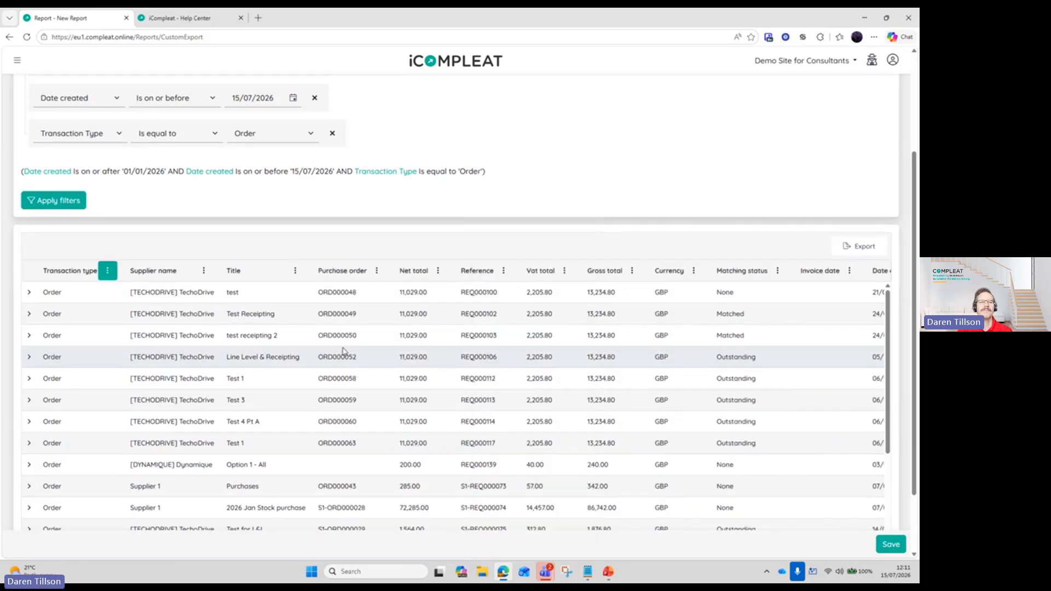
{"action": "scroll", "coordinate": [361, 213], "scroll_direction": "up", "scroll_amount": 3}
{"action": "scroll", "coordinate": [721, 384], "scroll_direction": "down", "scroll_amount": 1}
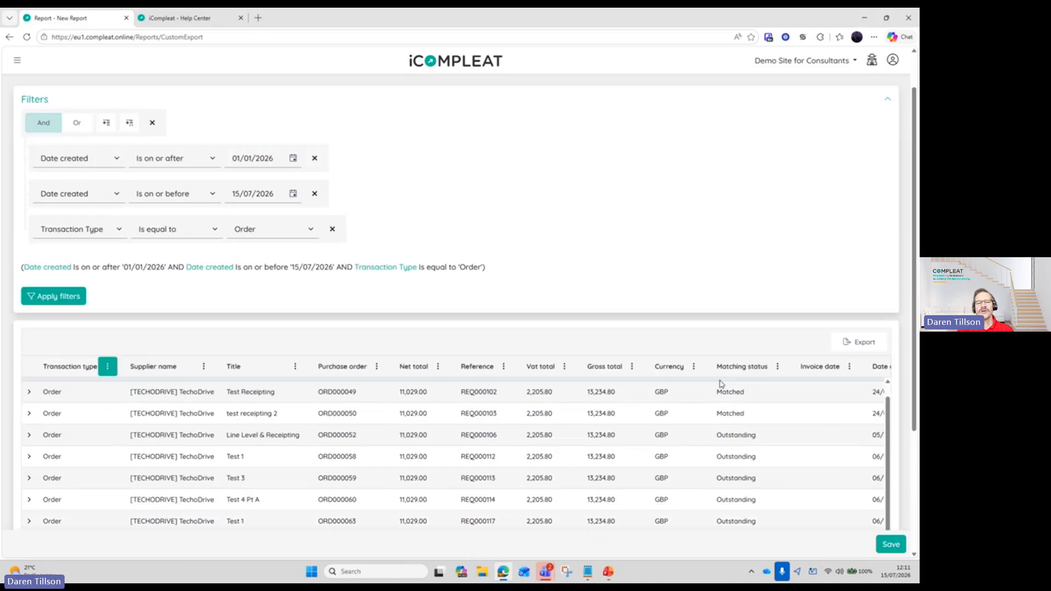
{"action": "scroll", "coordinate": [455, 430], "scroll_direction": "down", "scroll_amount": 5}
{"action": "scroll", "coordinate": [211, 425], "scroll_direction": "up", "scroll_amount": 5}
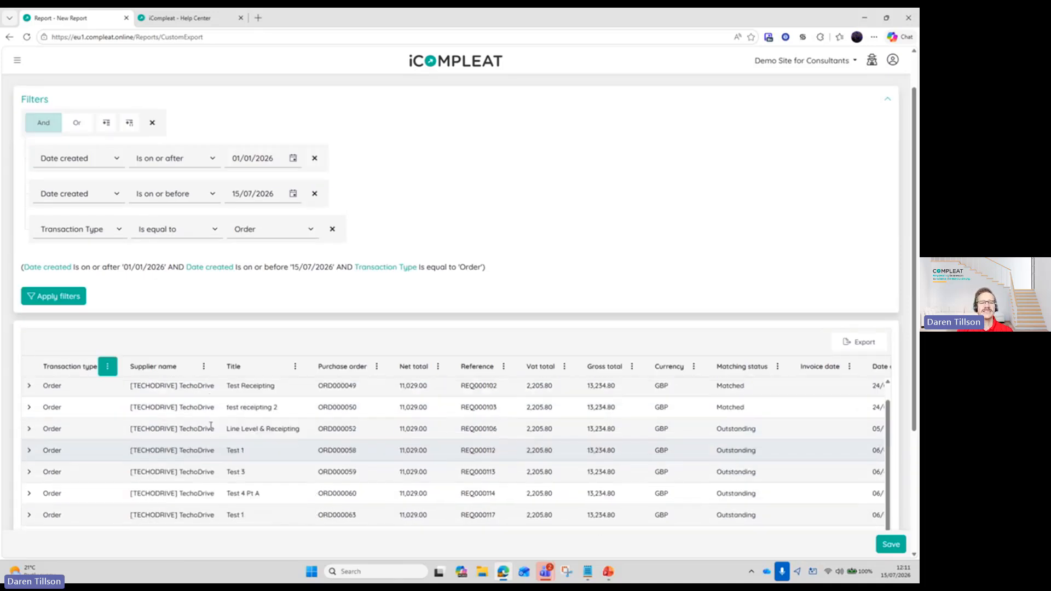
- Look through the filtered order rows and go to the second page of results
{"action": "scroll", "coordinate": [210, 426], "scroll_direction": "up", "scroll_amount": 1}
{"action": "scroll", "coordinate": [828, 237], "scroll_direction": "down", "scroll_amount": 3}
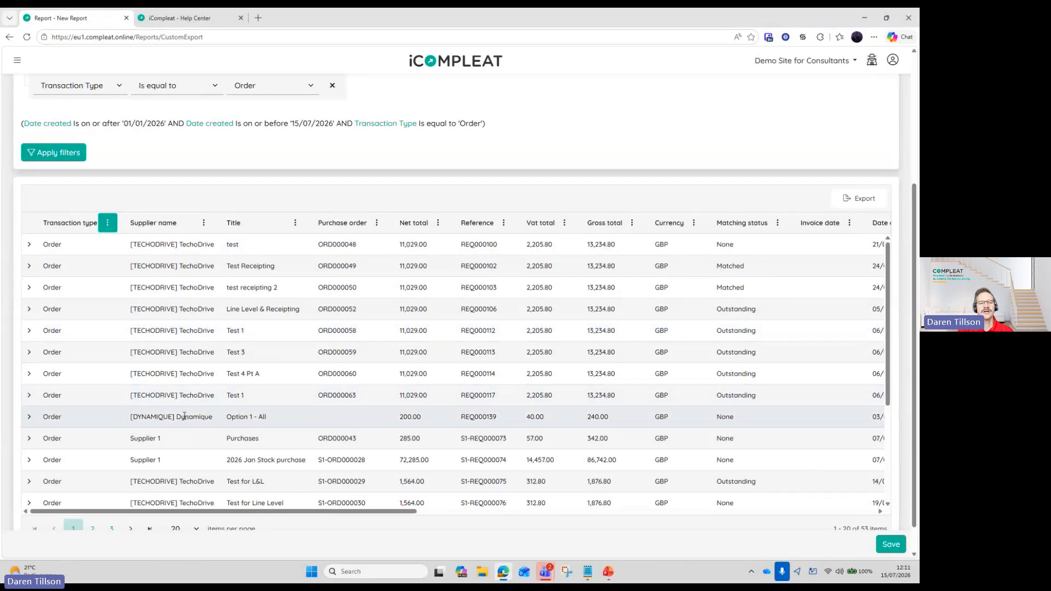
{"action": "scroll", "coordinate": [182, 421], "scroll_direction": "down", "scroll_amount": 3}
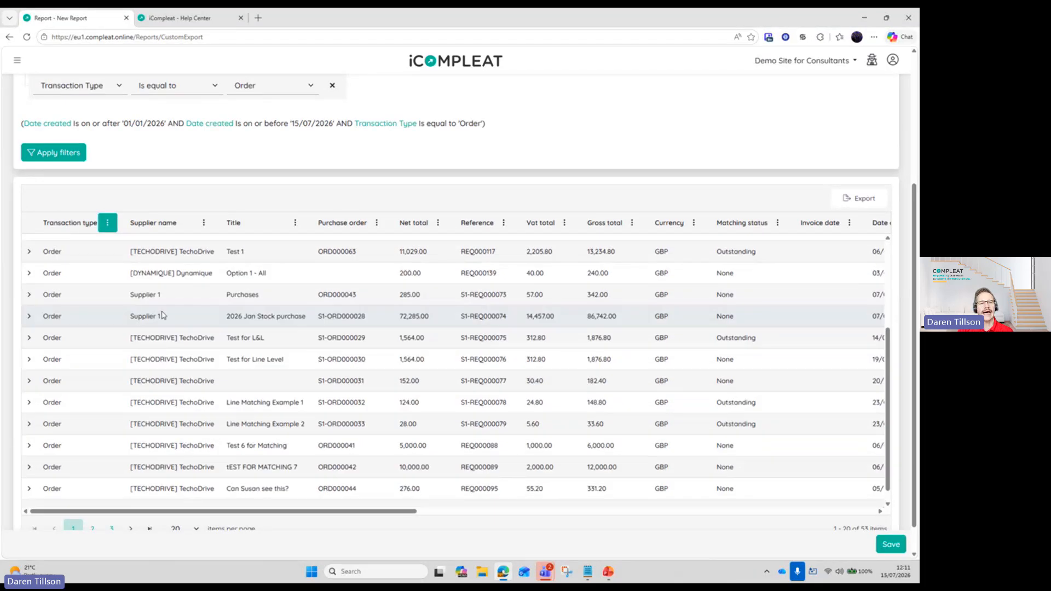
{"action": "scroll", "coordinate": [144, 321], "scroll_direction": "down", "scroll_amount": 1}
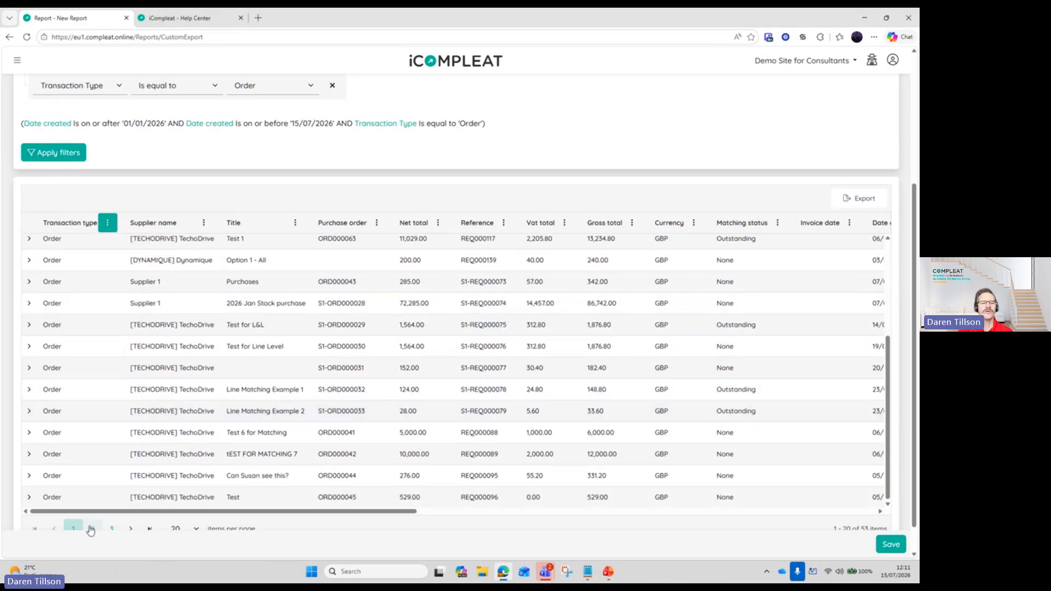
{"action": "left_click", "coordinate": [92, 529]}
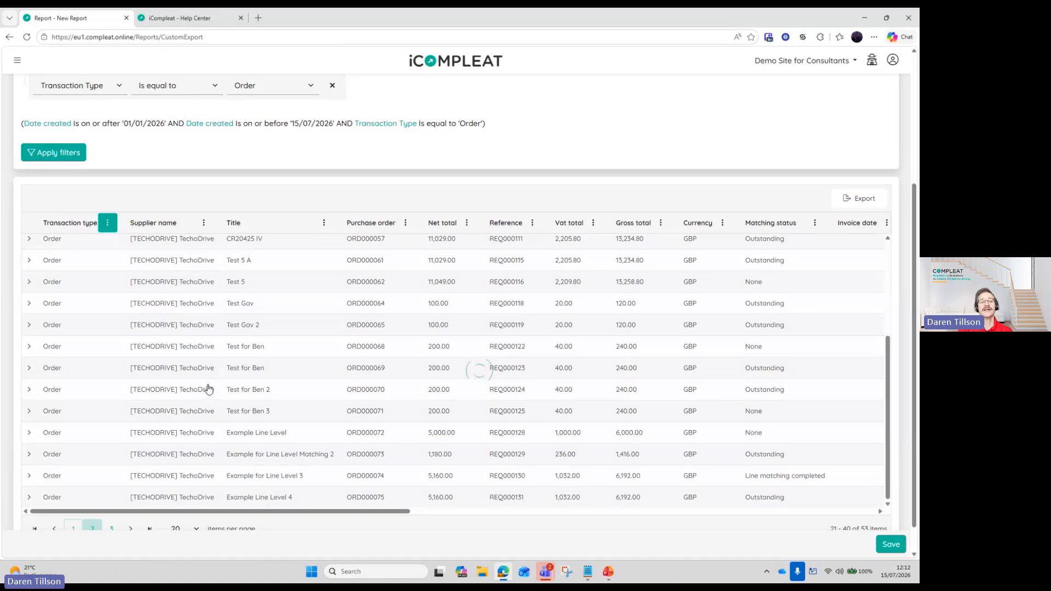
- Add a nested condition group to the report filter and set its logic to Or
{"action": "scroll", "coordinate": [493, 219], "scroll_direction": "up", "scroll_amount": 4}
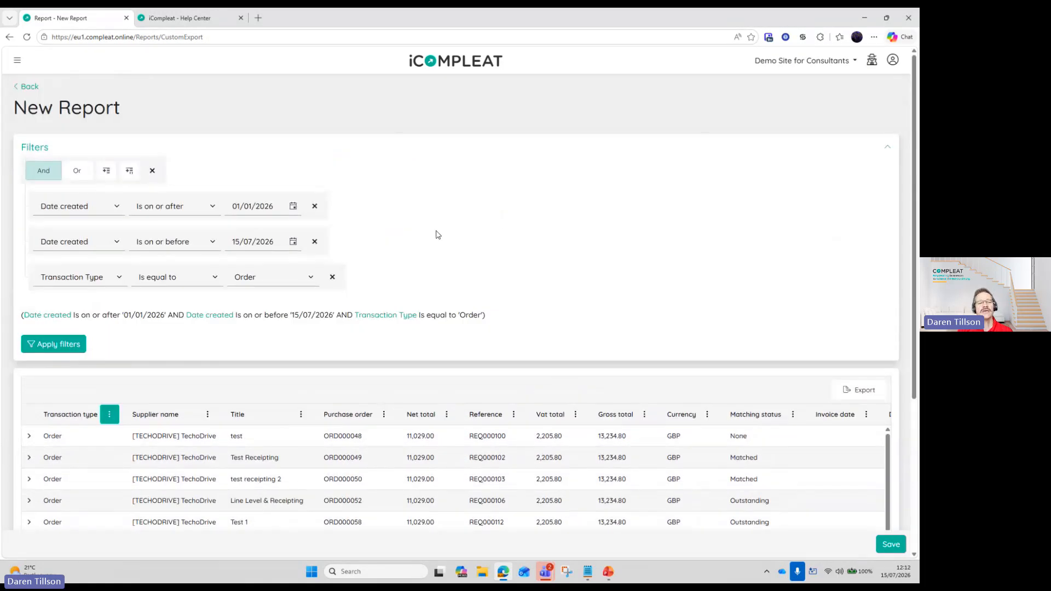
{"action": "left_click", "coordinate": [131, 172]}
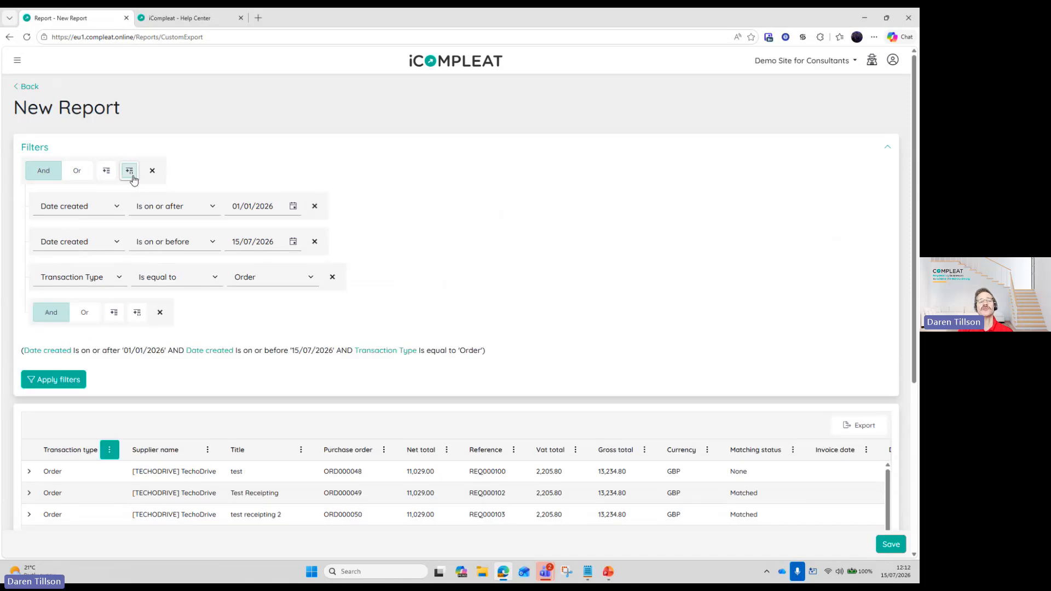
{"action": "left_click", "coordinate": [84, 314]}
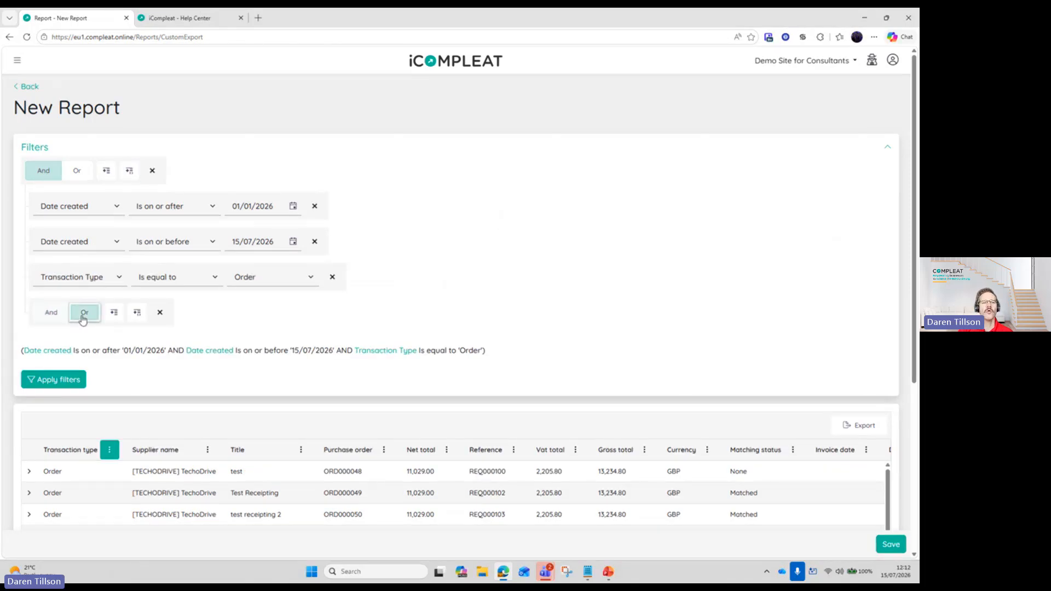
- Add a condition to the nested Or group requiring Supplier Name to be equal to [DYNAMIQUE] Dynamique
{"action": "left_click", "coordinate": [113, 313]}
{"action": "scroll", "coordinate": [312, 300], "scroll_direction": "down", "scroll_amount": 1}
{"action": "left_click", "coordinate": [110, 297]}
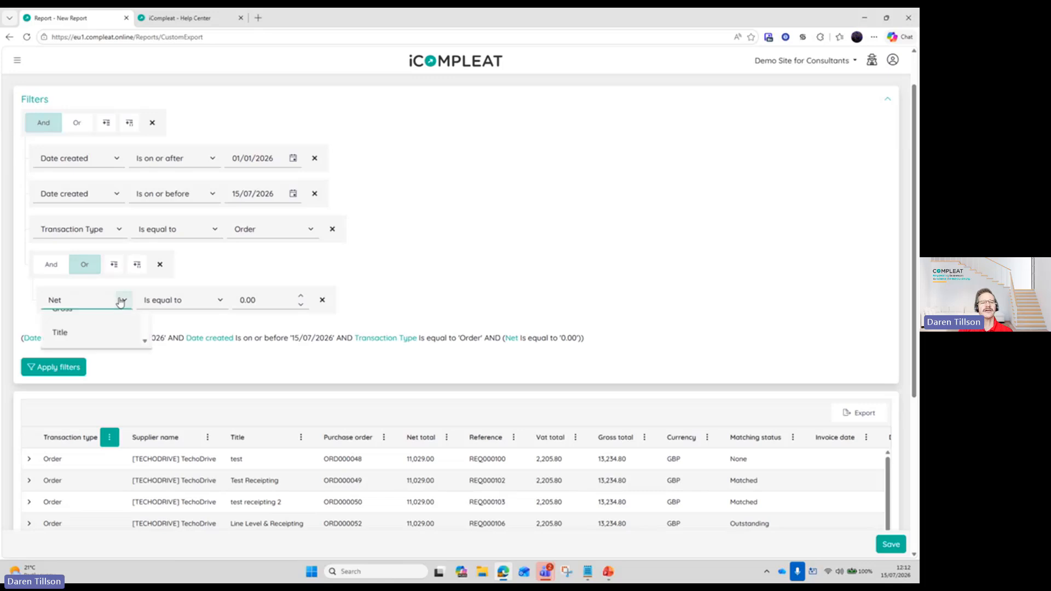
{"action": "scroll", "coordinate": [91, 377], "scroll_direction": "down", "scroll_amount": 1}
{"action": "scroll", "coordinate": [93, 372], "scroll_direction": "down", "scroll_amount": 1}
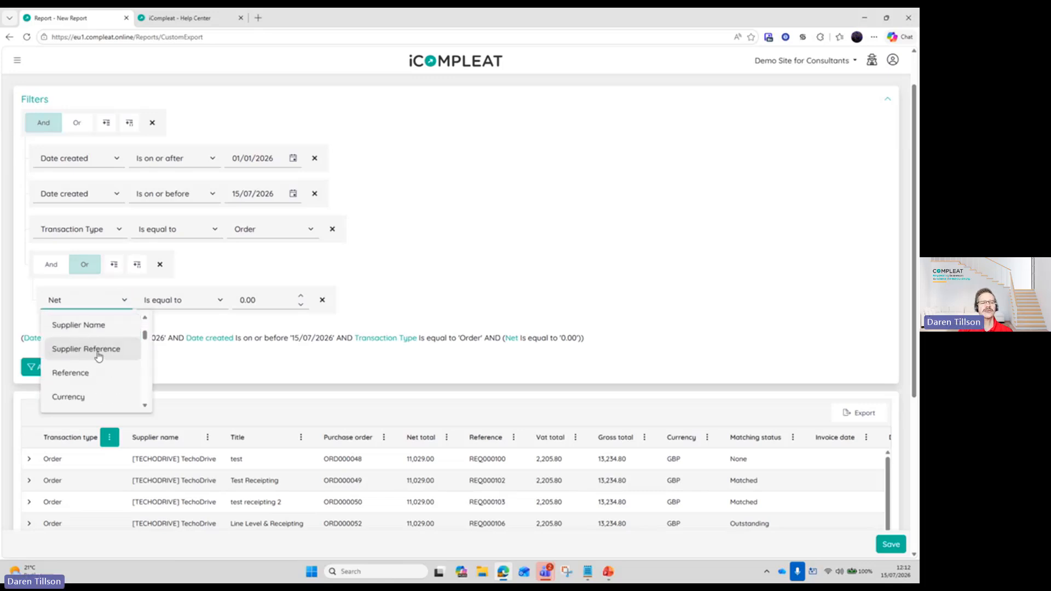
{"action": "left_click", "coordinate": [90, 325]}
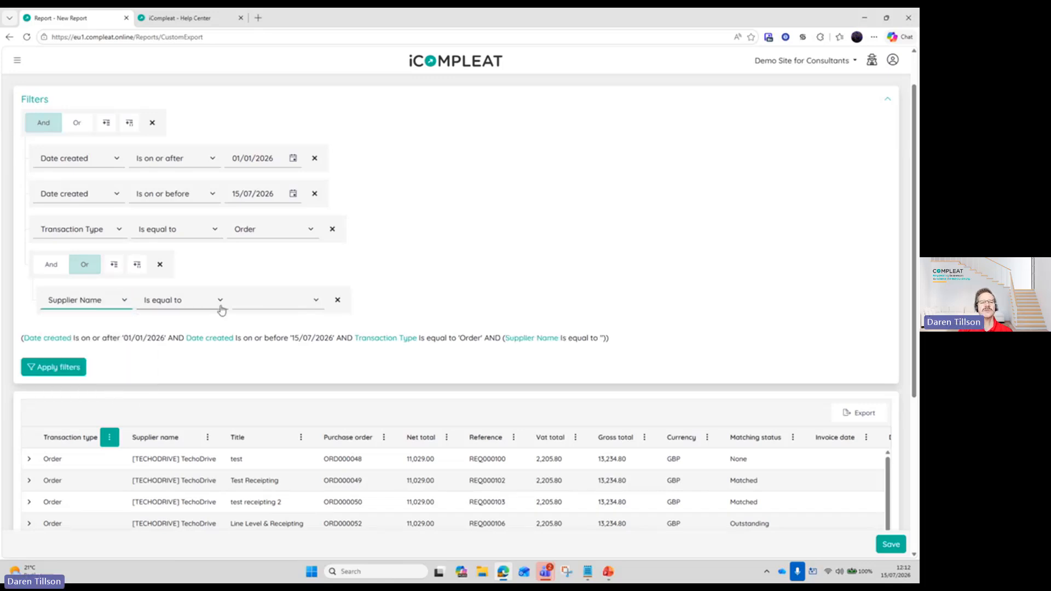
{"action": "left_click", "coordinate": [305, 301]}
{"action": "left_click", "coordinate": [294, 345]}
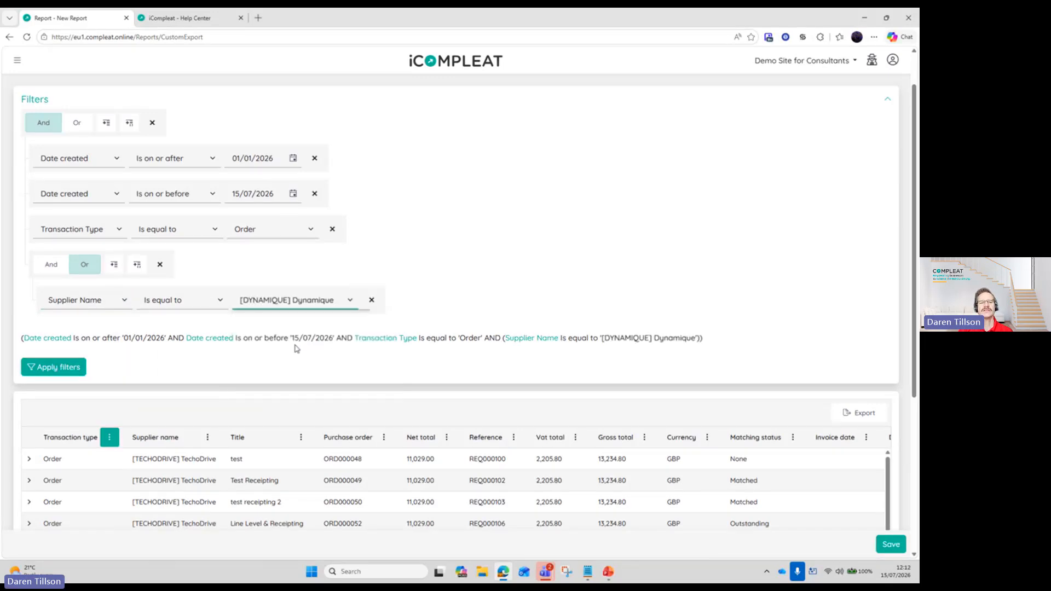
- Add a second condition to the Or group requiring Supplier Name to be equal to [TECHODRIVE] TechoDrive
{"action": "left_click", "coordinate": [114, 265]}
{"action": "left_click", "coordinate": [124, 335]}
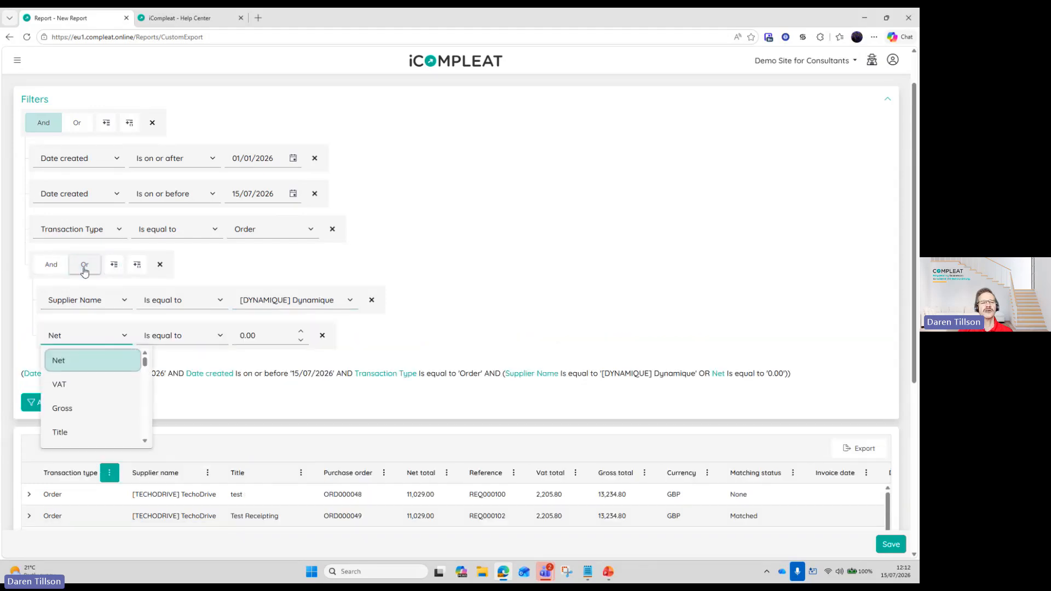
{"action": "left_click", "coordinate": [85, 268]}
{"action": "scroll", "coordinate": [96, 394], "scroll_direction": "down", "scroll_amount": 3}
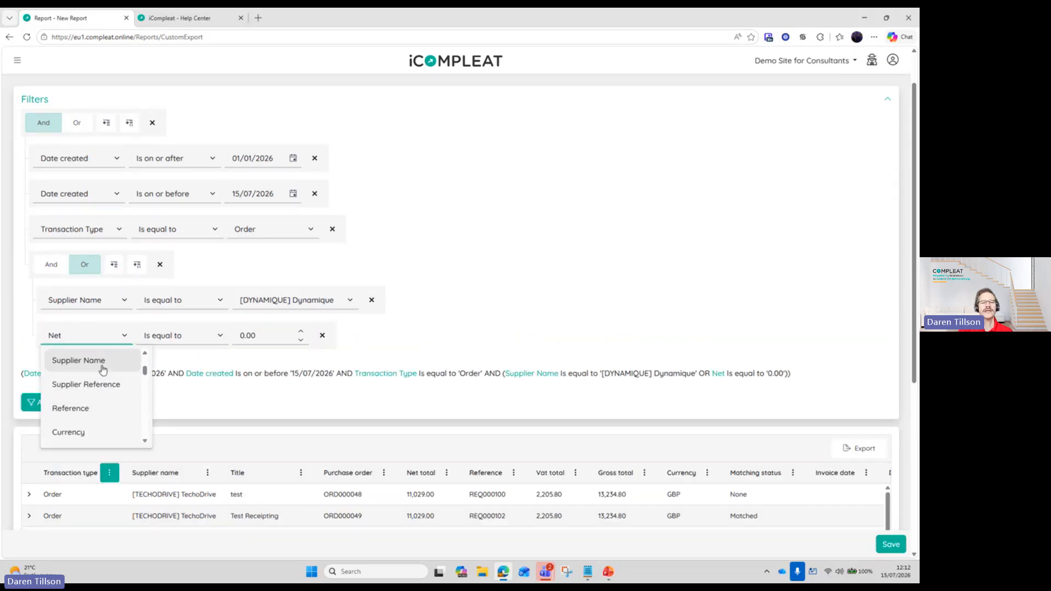
{"action": "left_click", "coordinate": [103, 371]}
{"action": "left_click", "coordinate": [292, 340]}
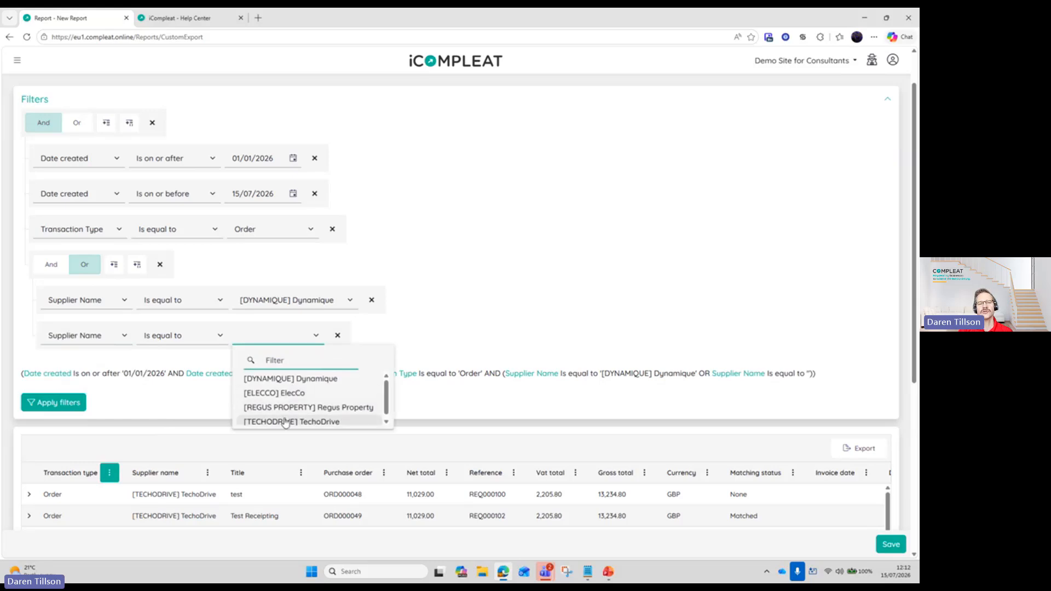
{"action": "left_click", "coordinate": [292, 422]}
- Apply the filters to the report and sort the results by supplier name in ascending order
{"action": "scroll", "coordinate": [468, 299], "scroll_direction": "down", "scroll_amount": 1}
{"action": "left_click", "coordinate": [70, 371]}
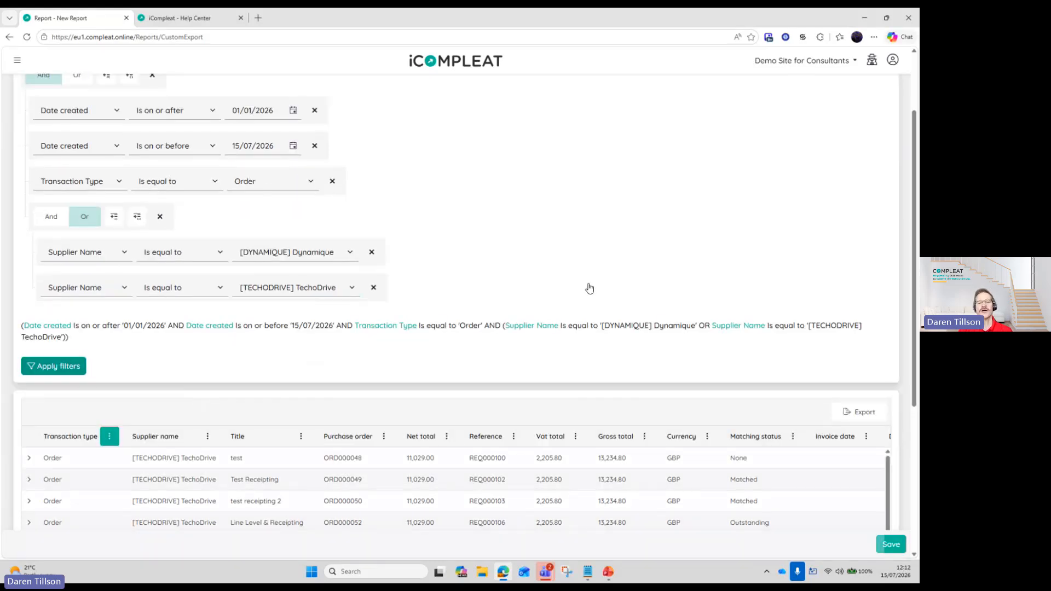
{"action": "scroll", "coordinate": [574, 352], "scroll_direction": "down", "scroll_amount": 3}
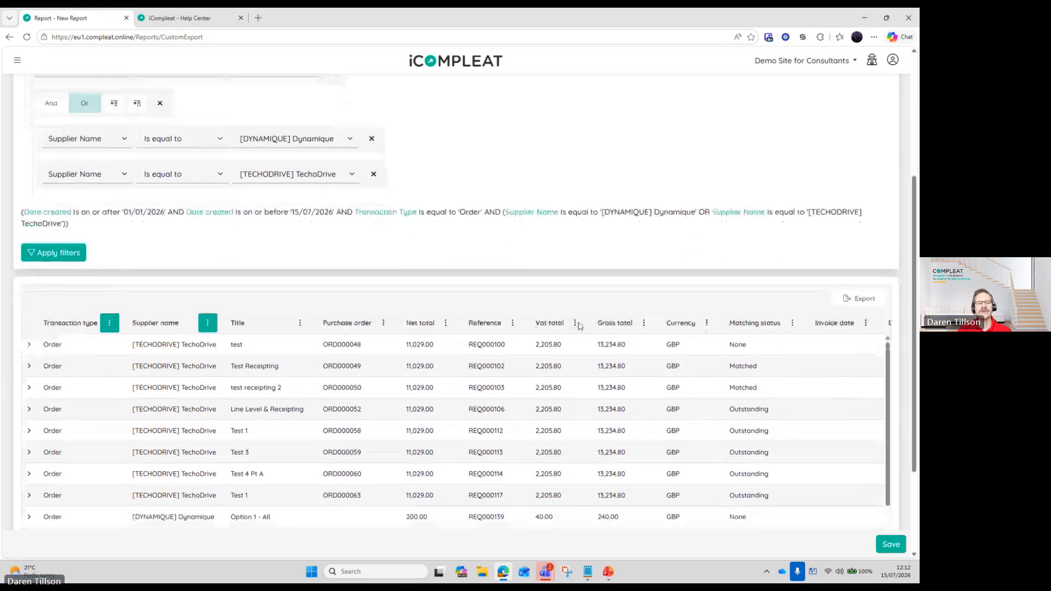
{"action": "scroll", "coordinate": [206, 359], "scroll_direction": "up", "scroll_amount": 1}
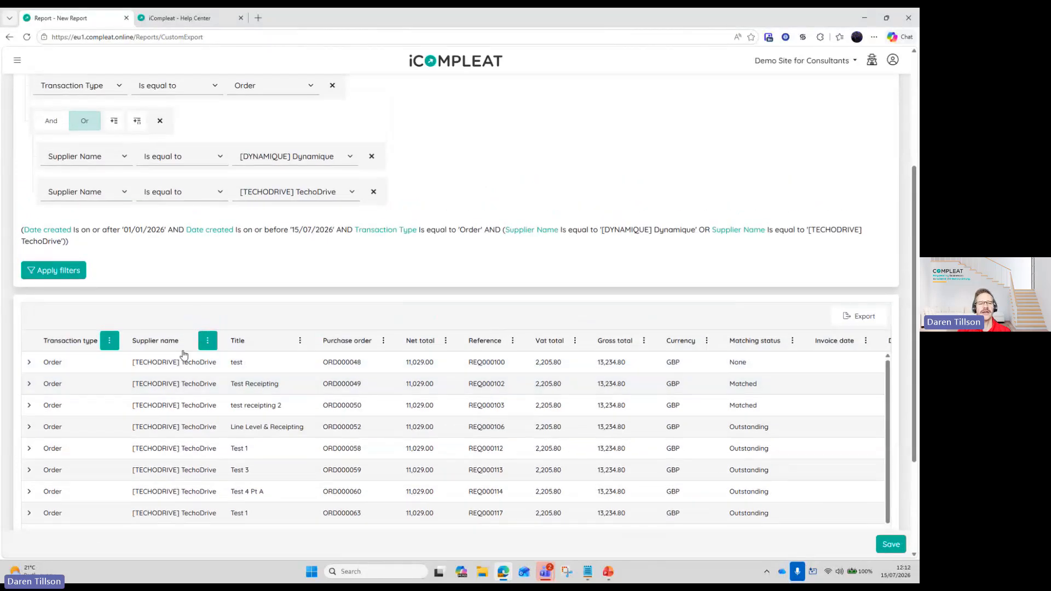
{"action": "left_click", "coordinate": [162, 344]}
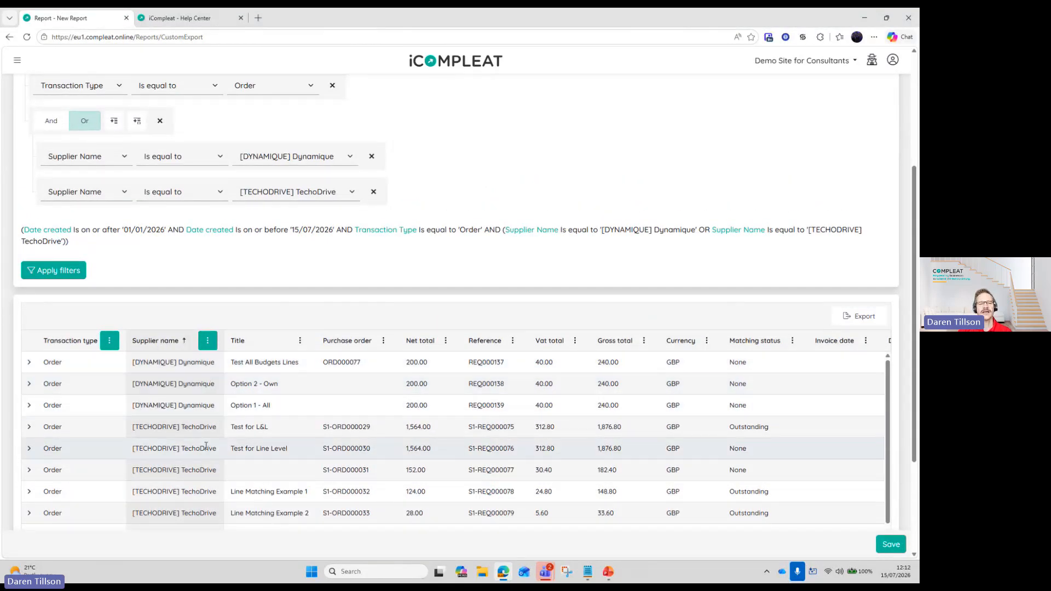
{"action": "scroll", "coordinate": [206, 416], "scroll_direction": "down", "scroll_amount": 3}
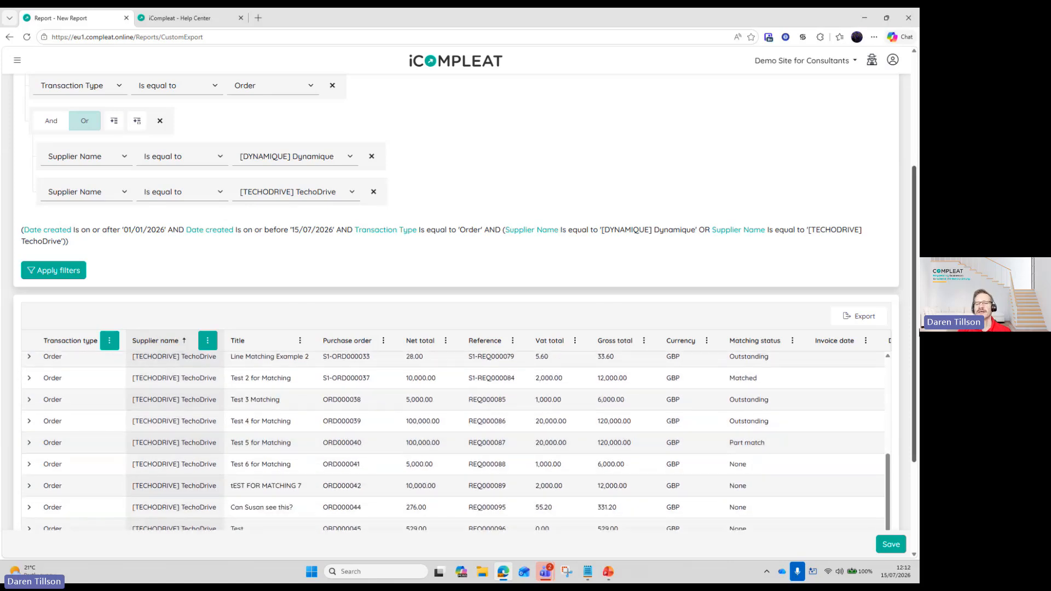
{"action": "scroll", "coordinate": [246, 471], "scroll_direction": "down", "scroll_amount": 1}
- Review the fields available for the first supplier condition without changing its selection
{"action": "scroll", "coordinate": [329, 263], "scroll_direction": "up", "scroll_amount": 3}
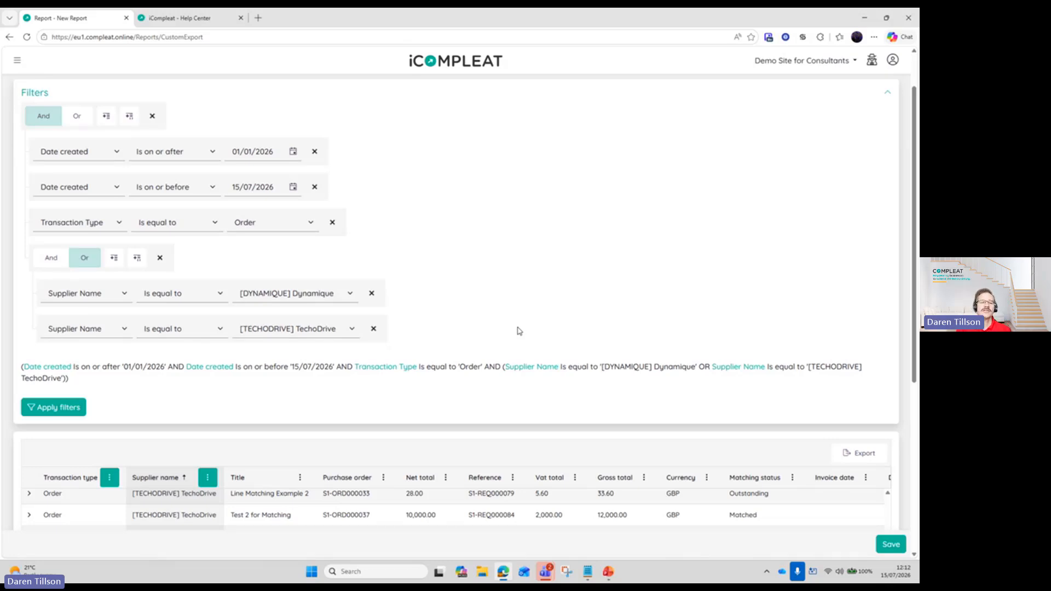
{"action": "left_click", "coordinate": [123, 295]}
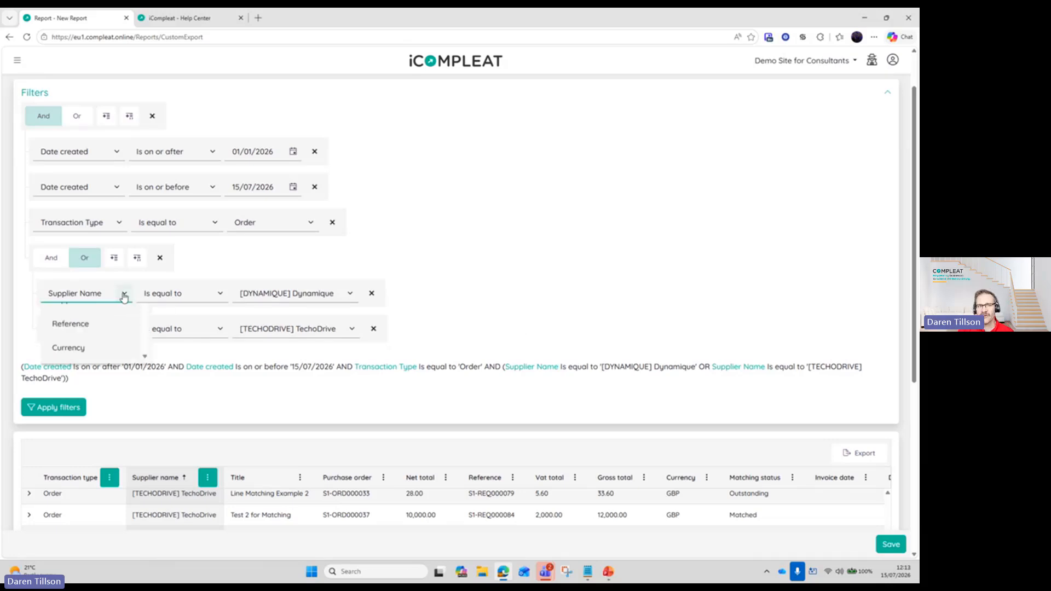
{"action": "scroll", "coordinate": [107, 349], "scroll_direction": "down", "scroll_amount": 3}
{"action": "scroll", "coordinate": [108, 349], "scroll_direction": "down", "scroll_amount": 5}
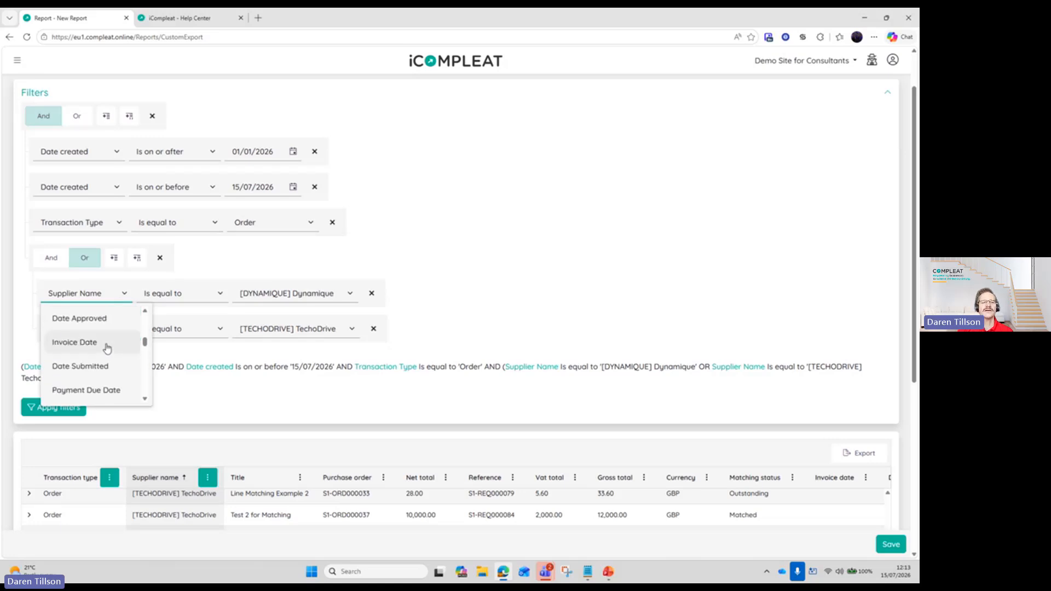
{"action": "scroll", "coordinate": [108, 349], "scroll_direction": "down", "scroll_amount": 6}
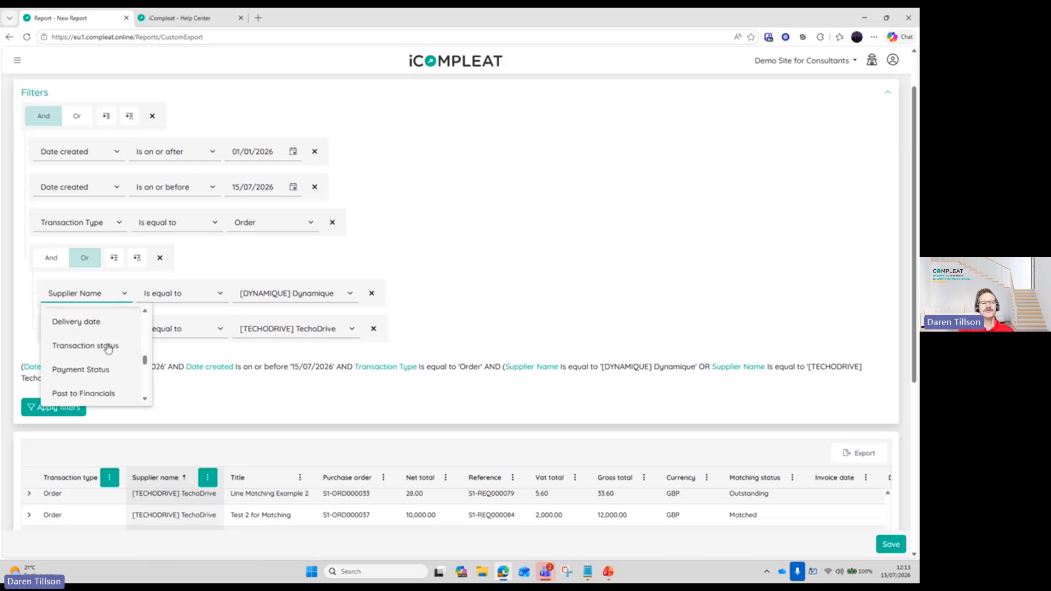
{"action": "scroll", "coordinate": [112, 344], "scroll_direction": "down", "scroll_amount": 4}
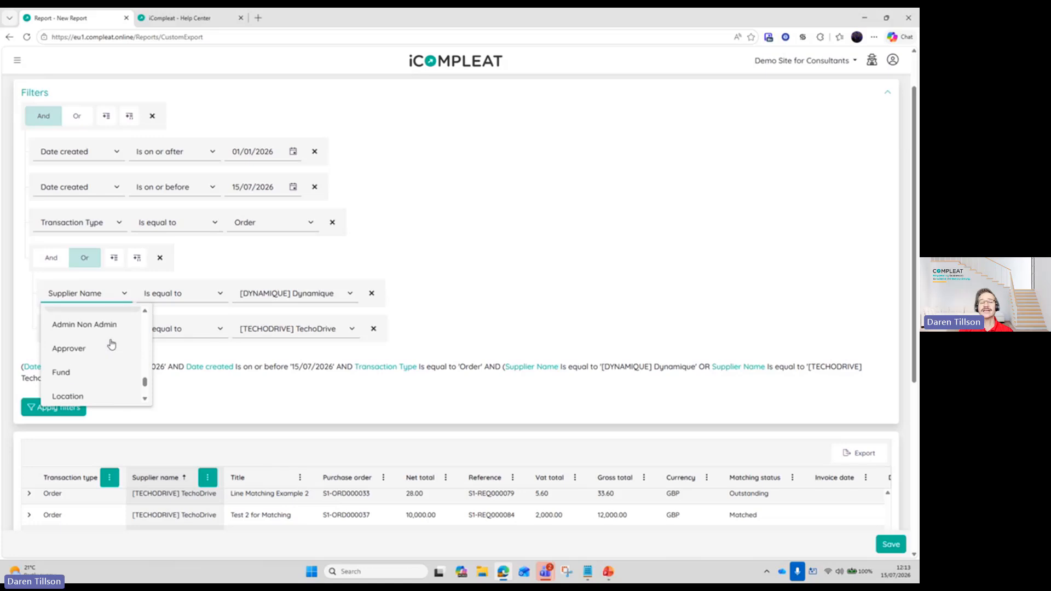
{"action": "left_click", "coordinate": [570, 298]}
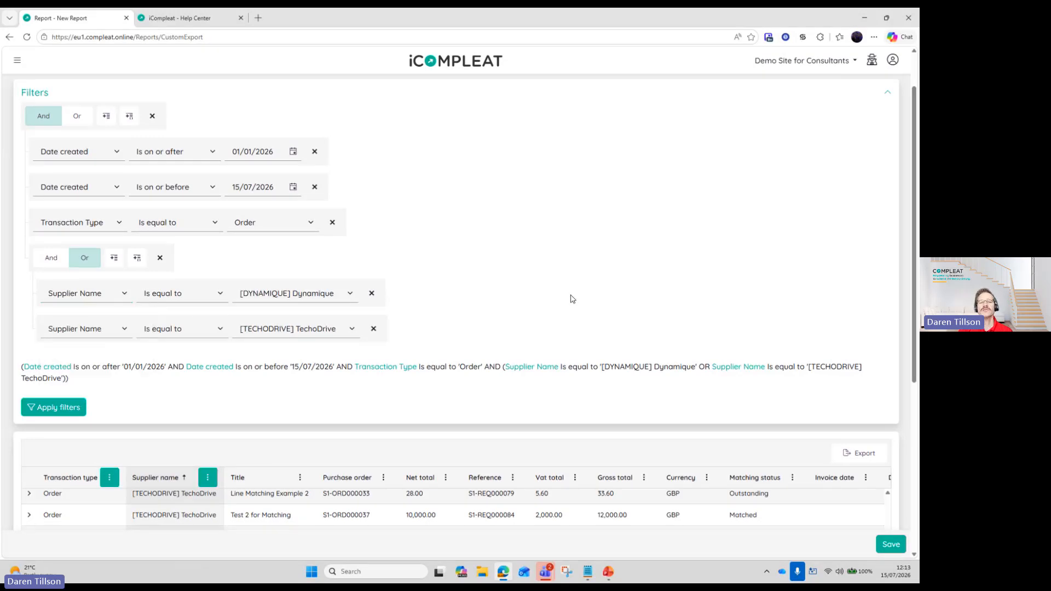
- Start saving the report and name it Example Supplier Report 2
{"action": "scroll", "coordinate": [903, 379], "scroll_direction": "down", "scroll_amount": 3}
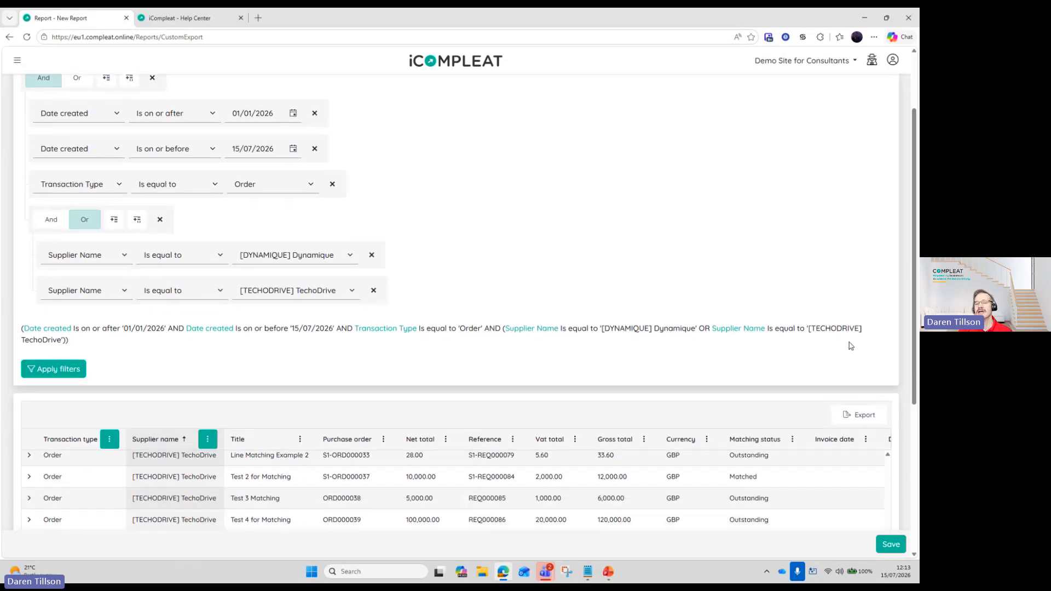
{"action": "left_click", "coordinate": [892, 546]}
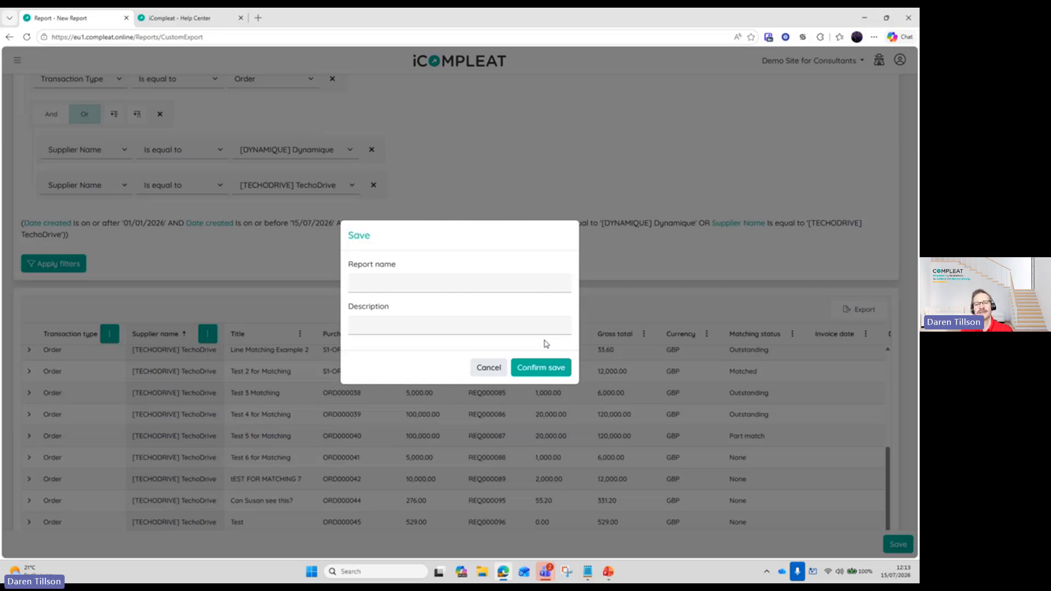
{"action": "left_click", "coordinate": [535, 286]}
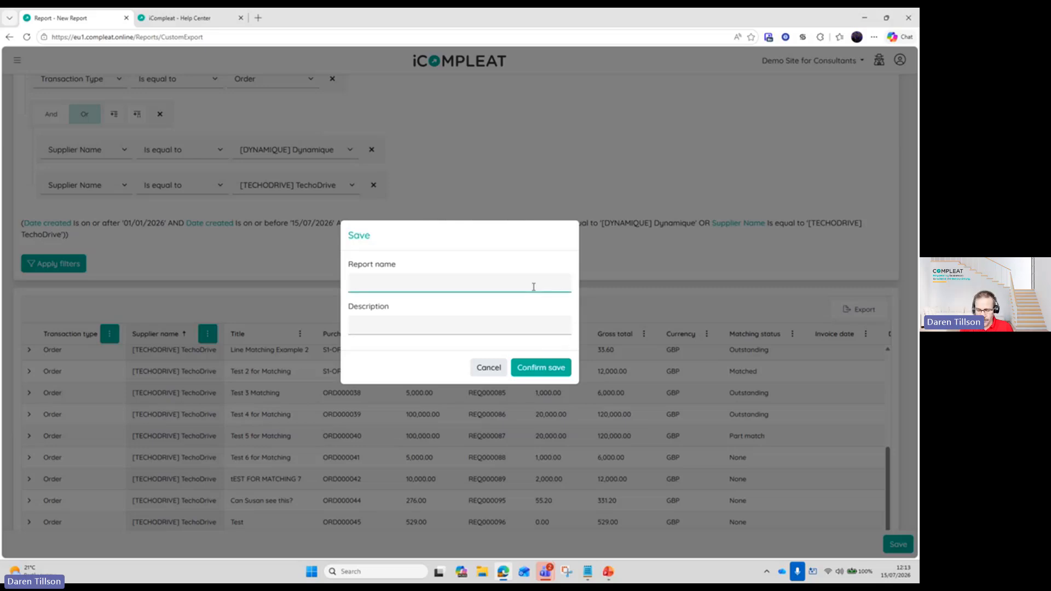
{"action": "type", "text": "Examp"}
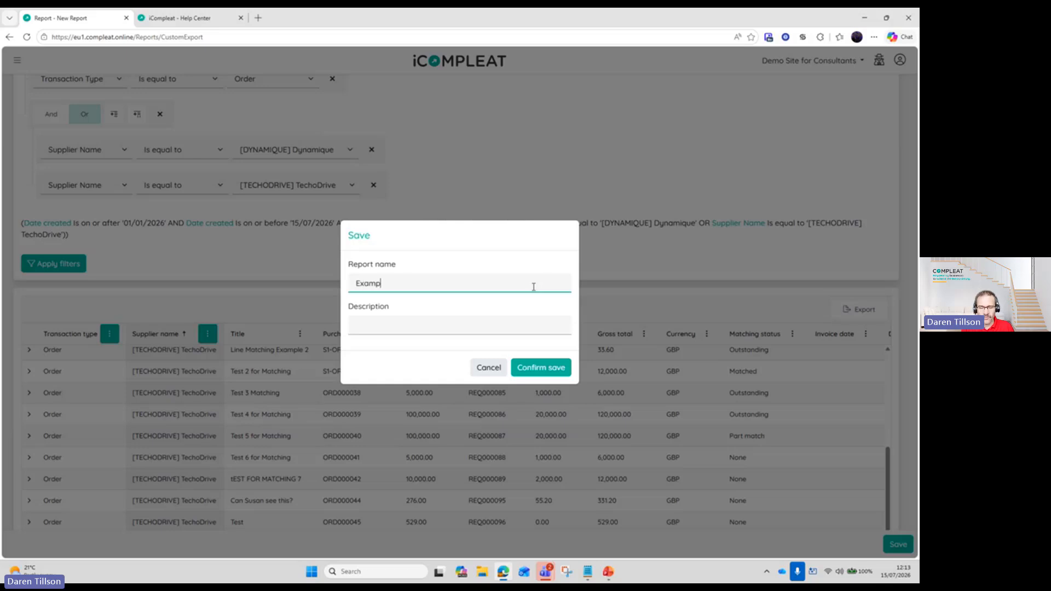
{"action": "type", "text": "le Suppl"}
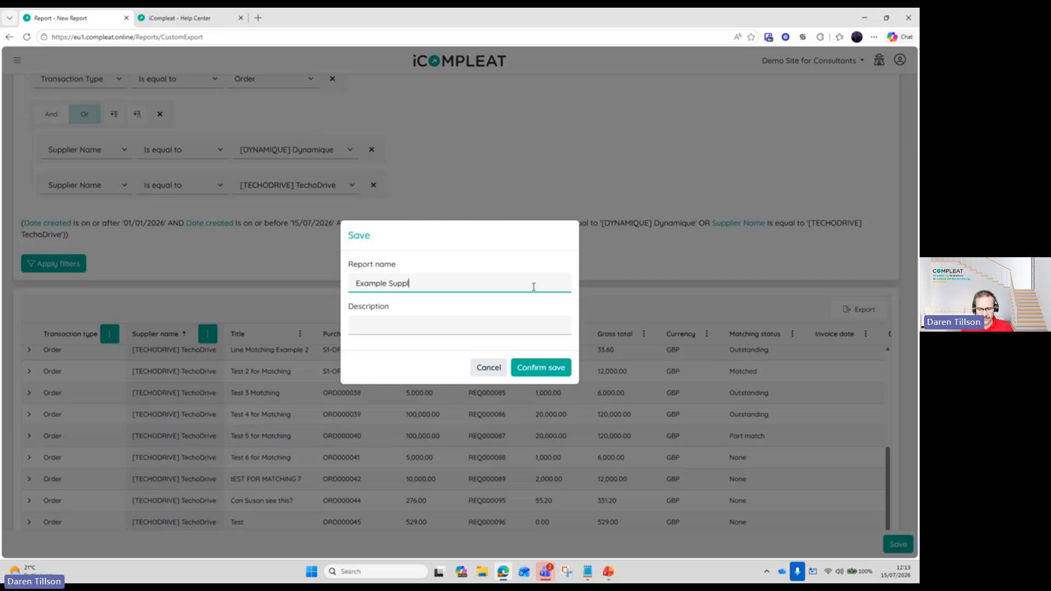
{"action": "type", "text": "ier Repor"}
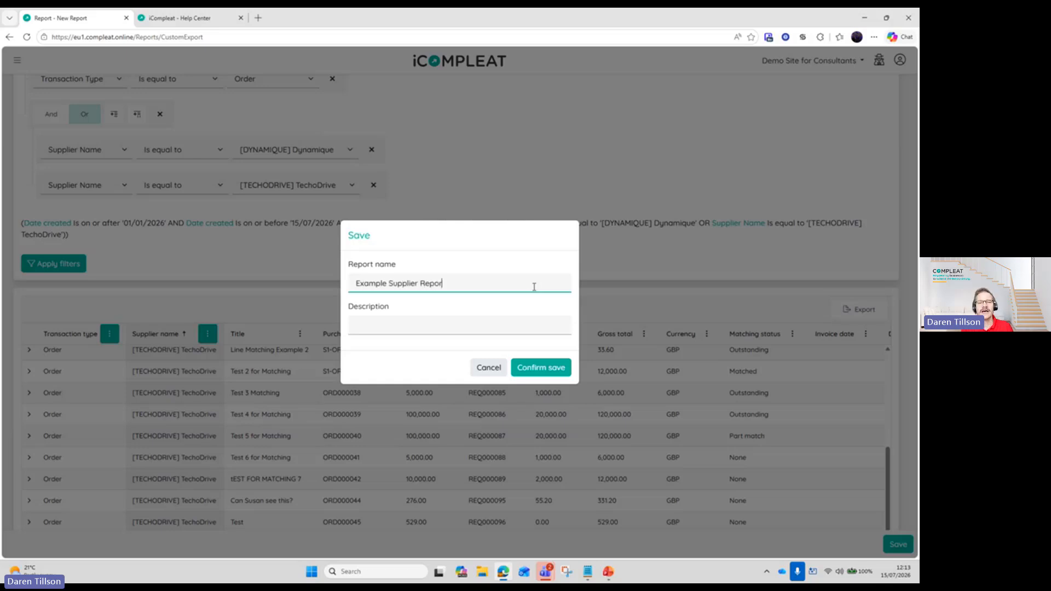
{"action": "type", "text": "t 2"}
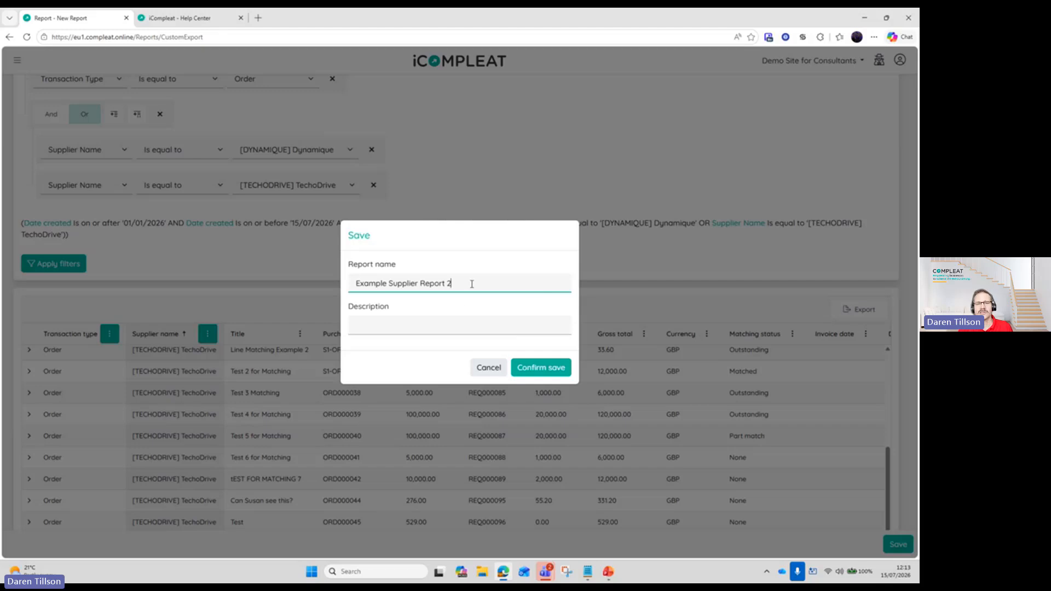
- Copy the report name into the description and confirm the save
{"action": "left_click_drag", "start_coordinate": [471, 285], "coordinate": [301, 281]}
{"action": "key", "text": "ctrl+c"}
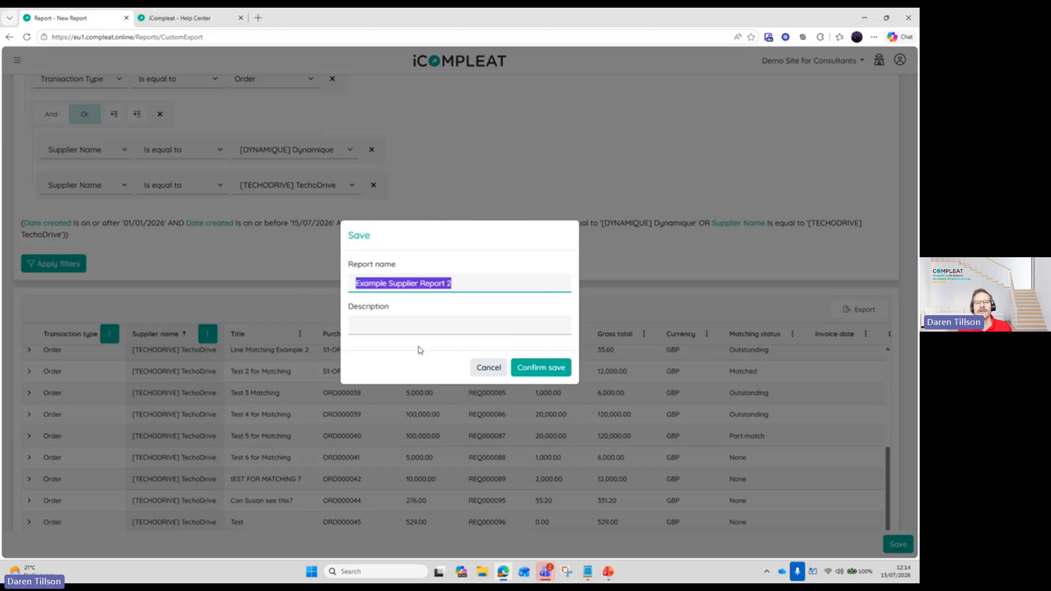
{"action": "key", "text": "Tab"}
{"action": "key", "text": "ctrl+v"}
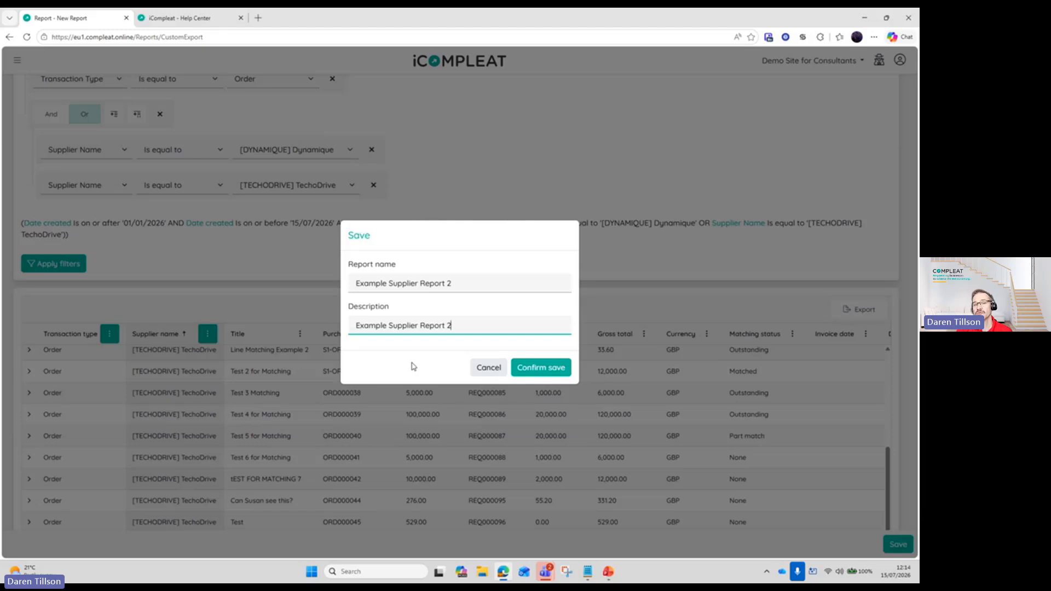
{"action": "left_click", "coordinate": [536, 368]}
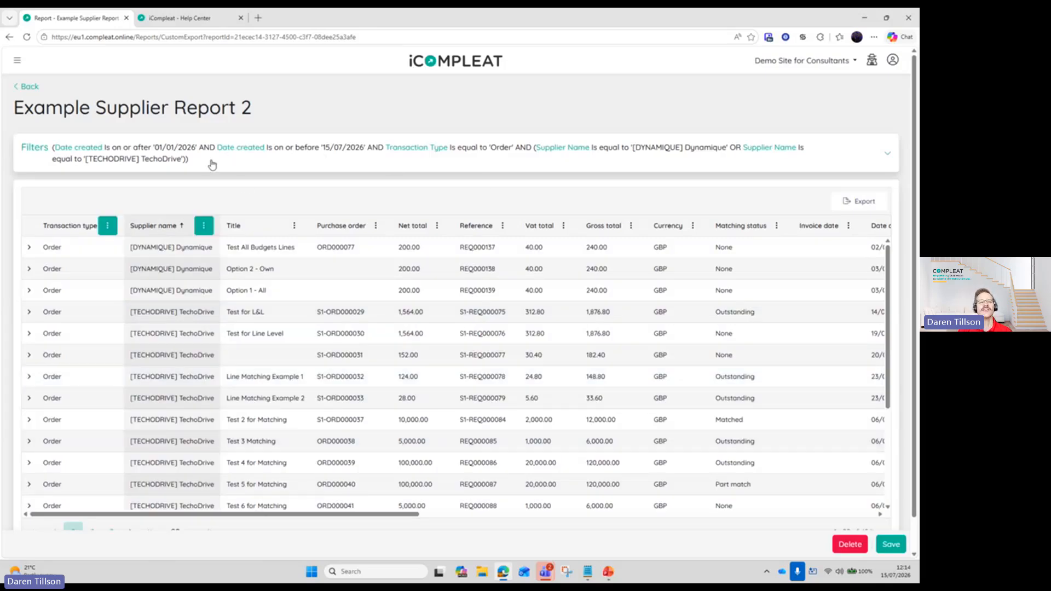
- Review the filter conditions of Example Supplier Report 2 and return to the list of reports
{"action": "left_click", "coordinate": [590, 156]}
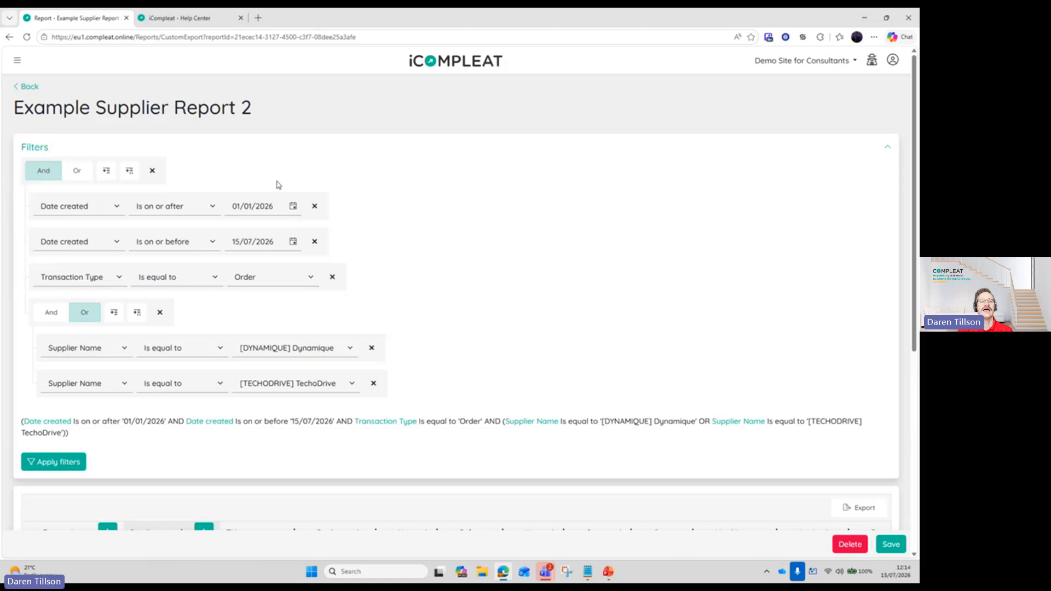
{"action": "left_click", "coordinate": [892, 149]}
{"action": "left_click", "coordinate": [889, 148]}
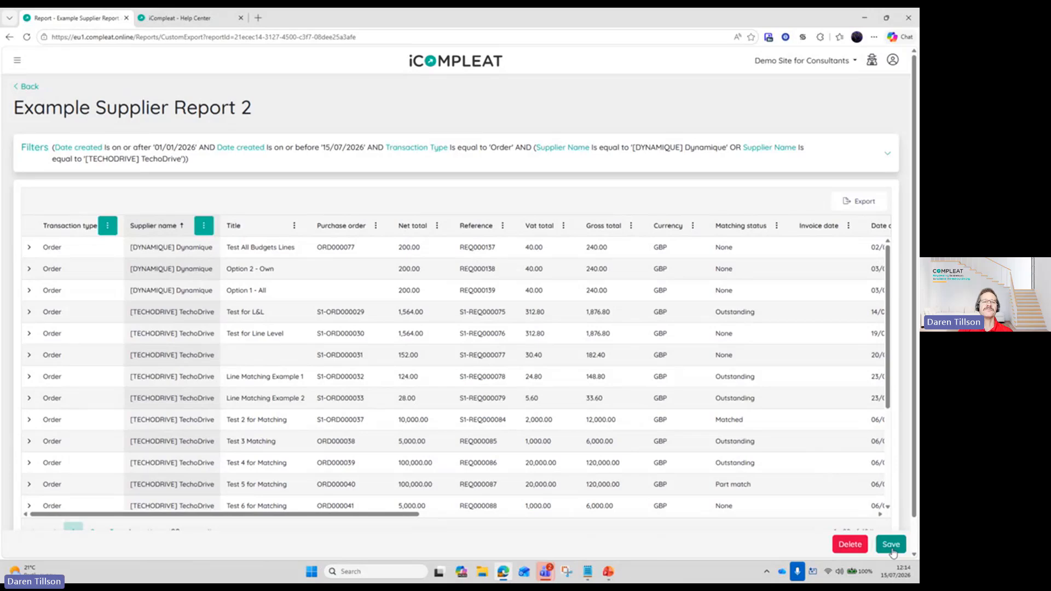
{"action": "left_click", "coordinate": [30, 88]}
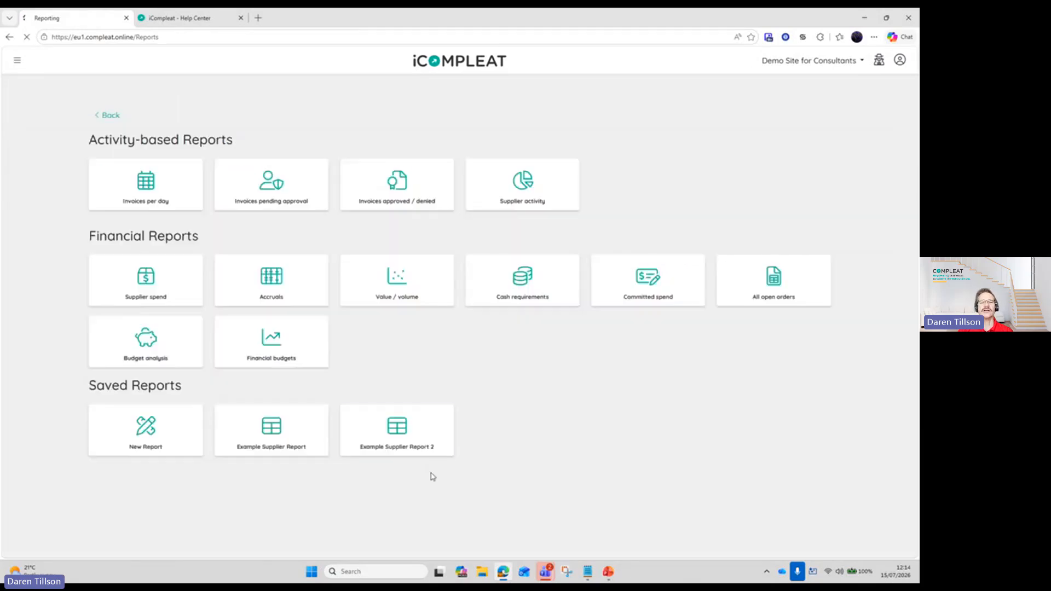
- Reopen Example Supplier Report 2, check the supplier choices in the second supplier condition, and export the results
{"action": "left_click", "coordinate": [378, 429]}
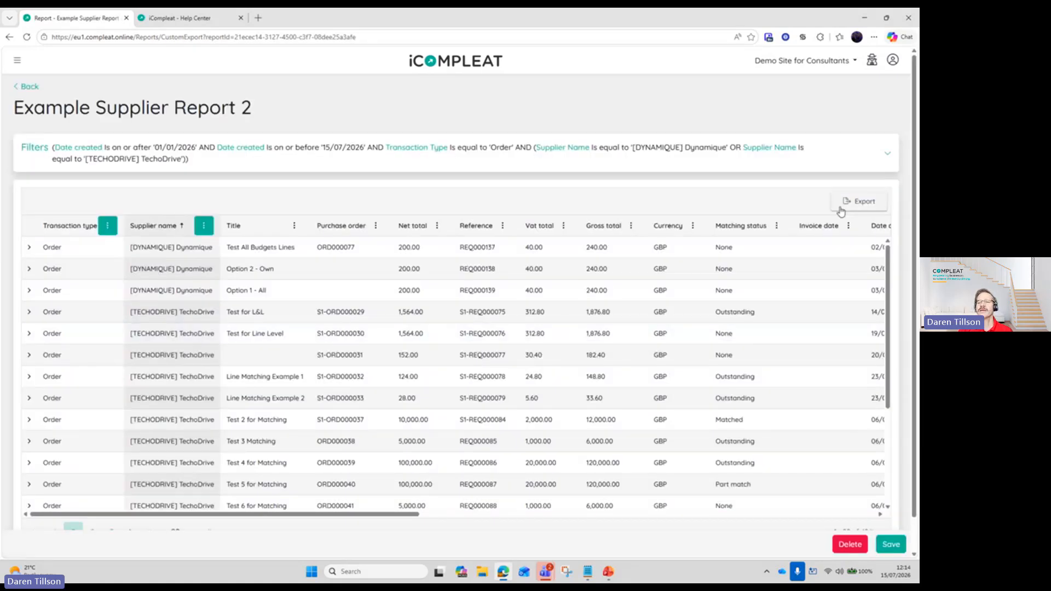
{"action": "left_click", "coordinate": [696, 157]}
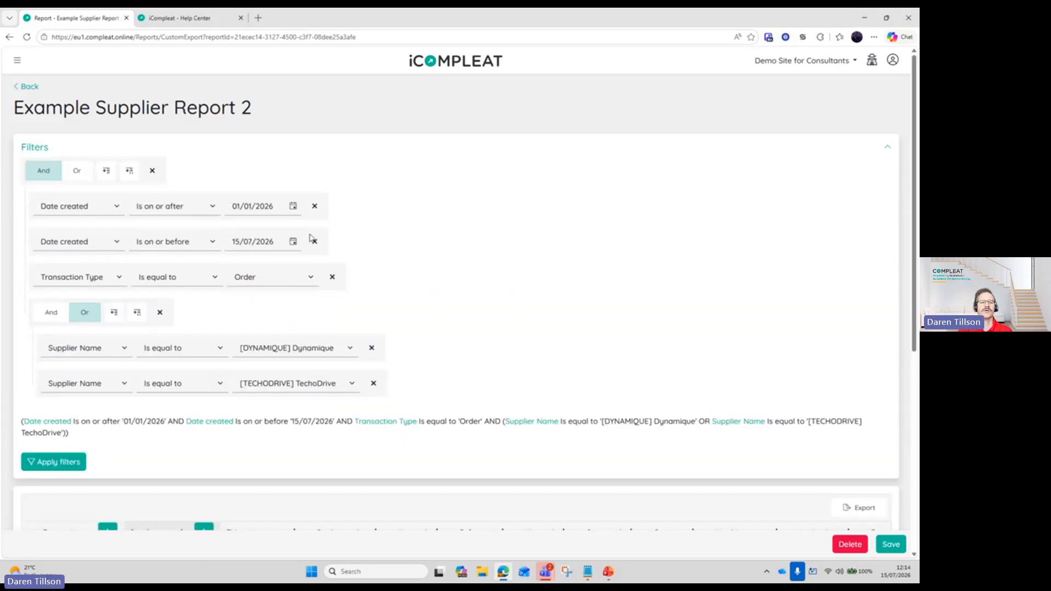
{"action": "left_click", "coordinate": [343, 386]}
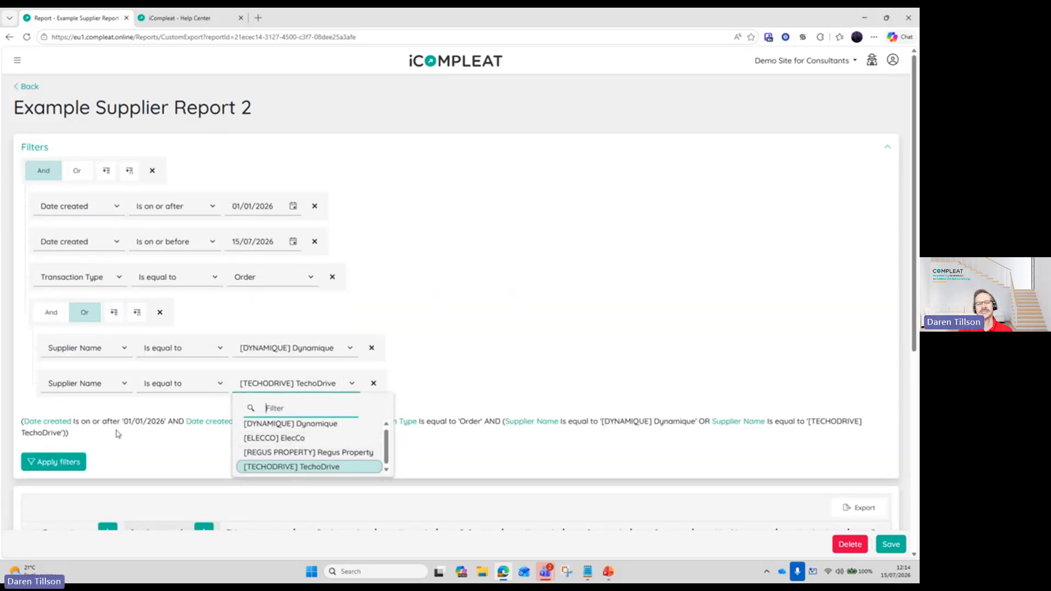
{"action": "left_click", "coordinate": [518, 354]}
{"action": "scroll", "coordinate": [520, 378], "scroll_direction": "down", "scroll_amount": 5}
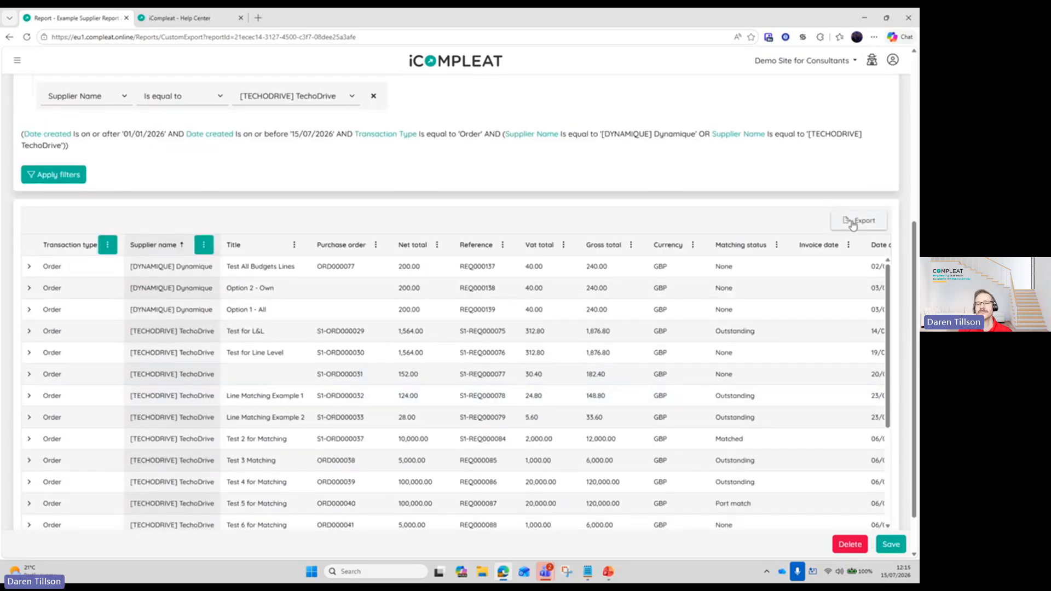
{"action": "left_click", "coordinate": [858, 221]}
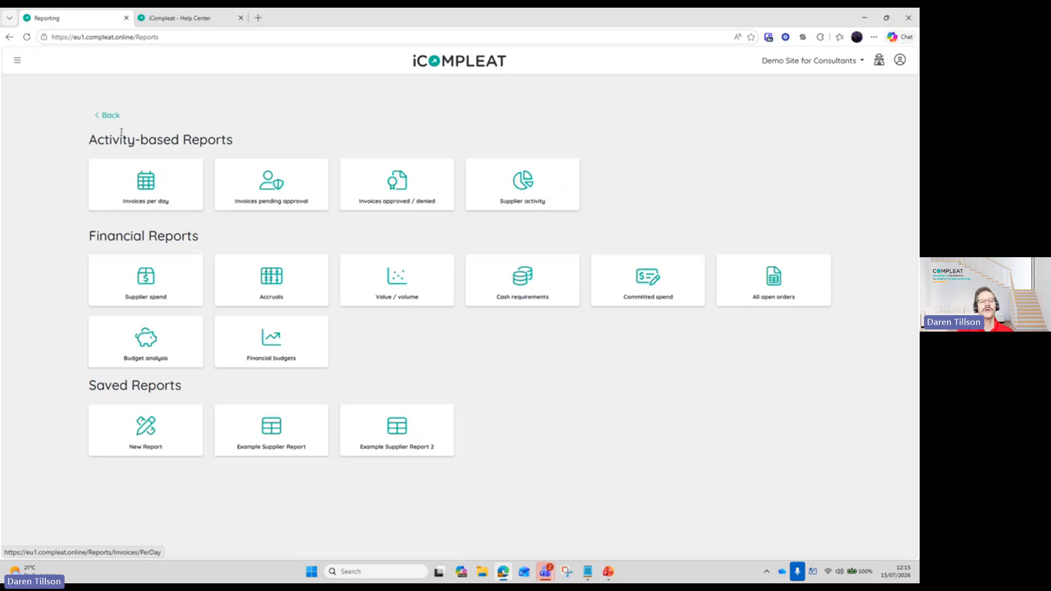
- Open the Admin user's record in the Configuration area and examine the user's reporting permissions
{"action": "left_click", "coordinate": [108, 115]}
{"action": "left_click", "coordinate": [317, 291]}
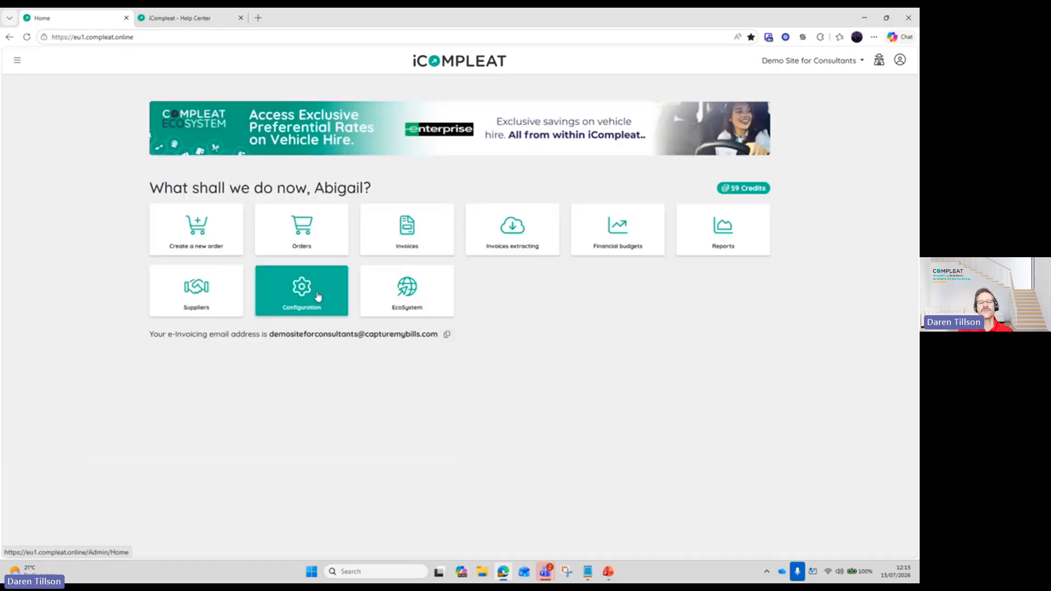
{"action": "left_click", "coordinate": [297, 202]}
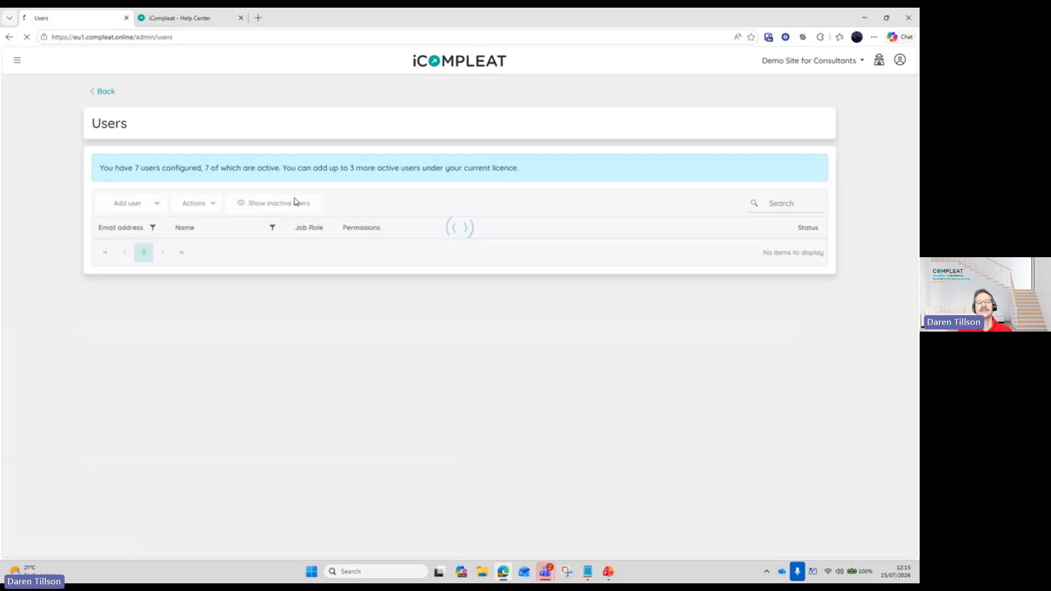
{"action": "left_click", "coordinate": [235, 341]}
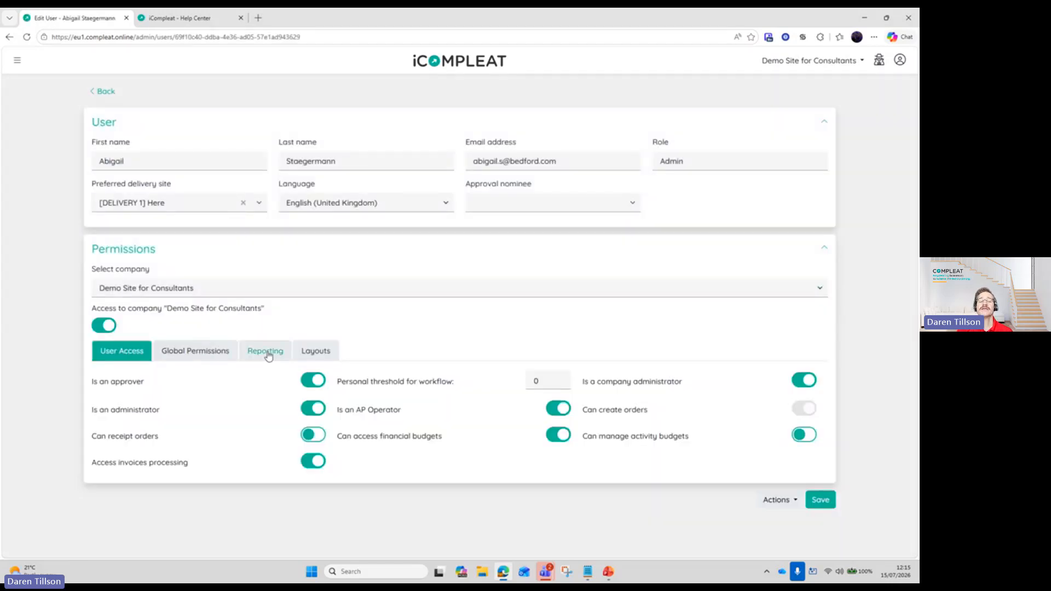
{"action": "left_click", "coordinate": [268, 357]}
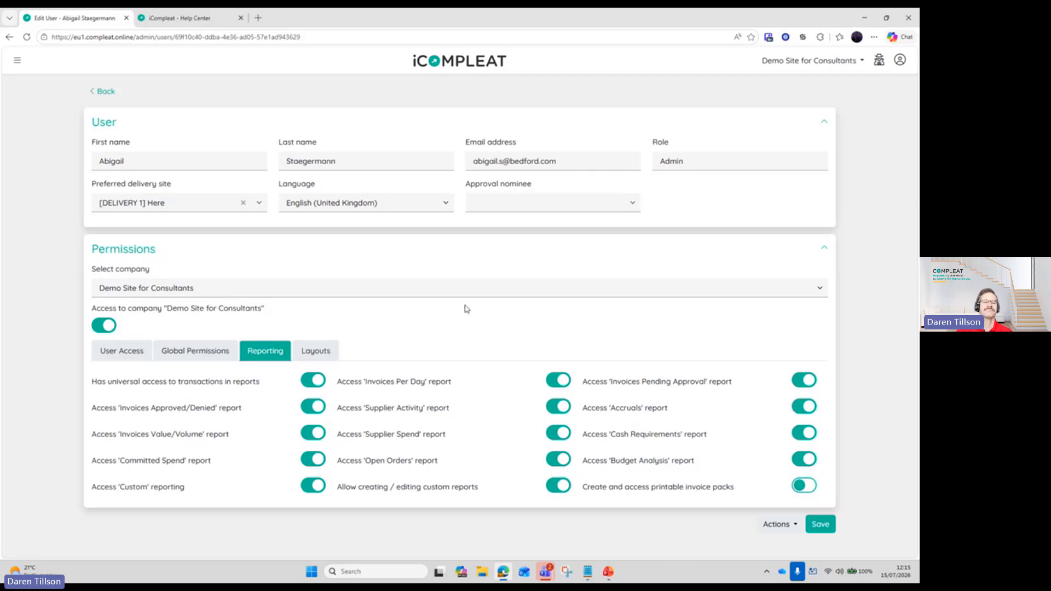
- Examine the reporting permissions of the user whose job role is Purchaser
{"action": "left_click", "coordinate": [112, 92]}
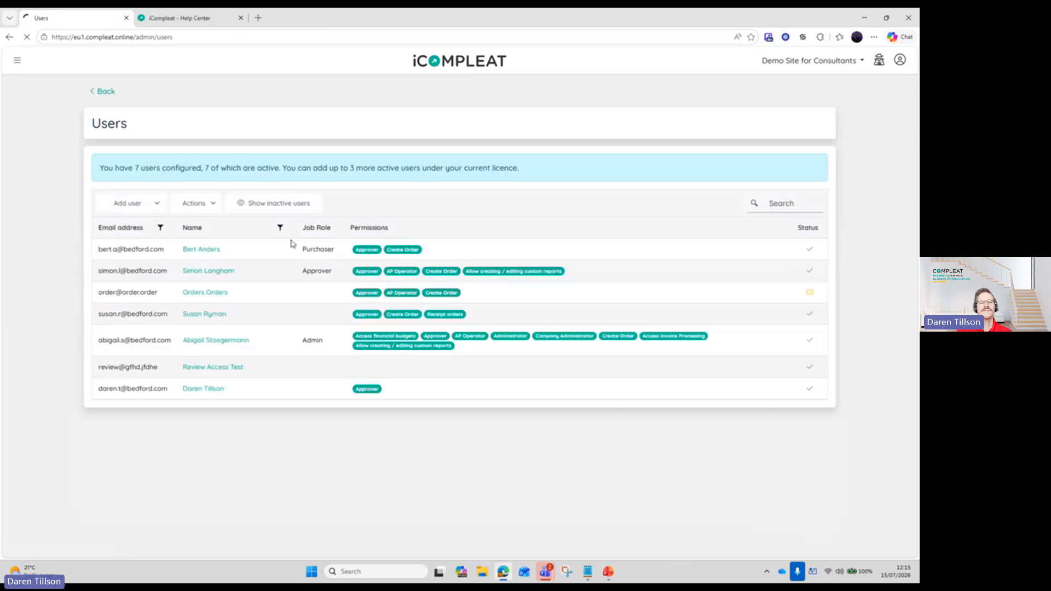
{"action": "left_click", "coordinate": [198, 250]}
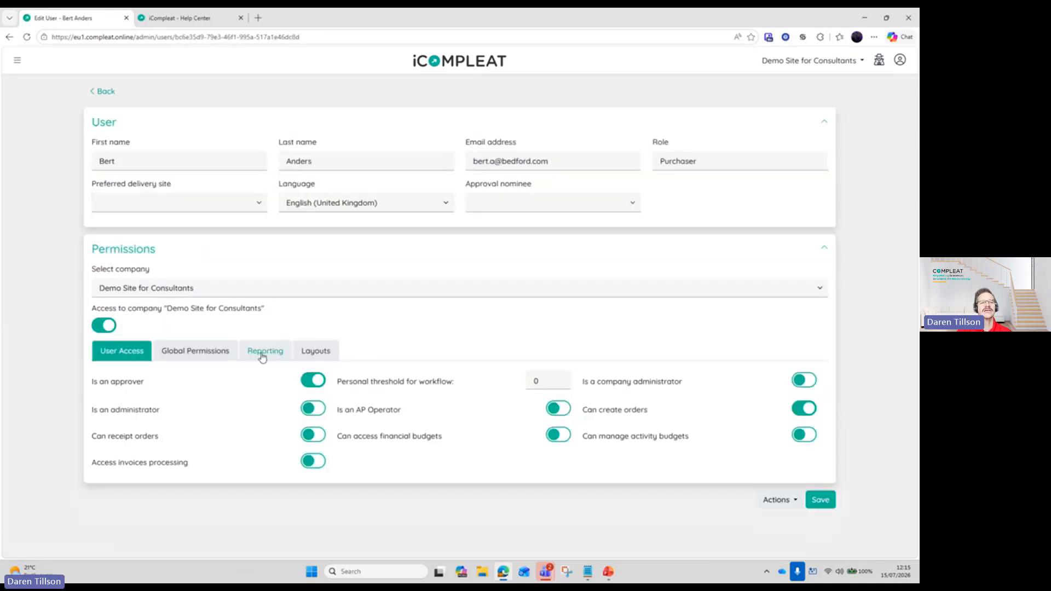
{"action": "left_click", "coordinate": [262, 356]}
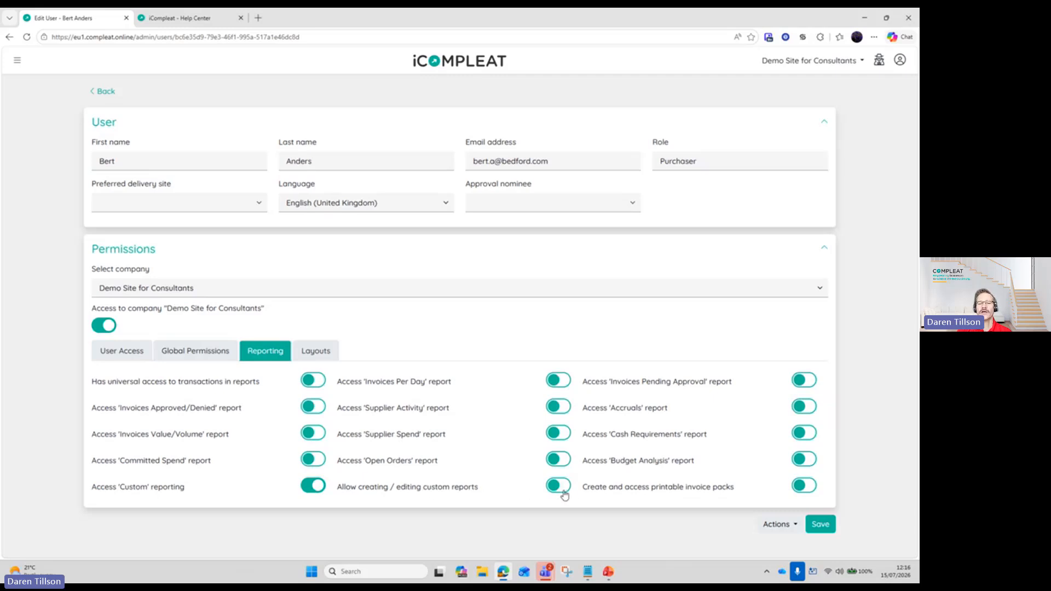
- Impersonate the Purchaser user from the demo dt company's user administration list
{"action": "left_click", "coordinate": [880, 63]}
{"action": "left_click", "coordinate": [798, 123]}
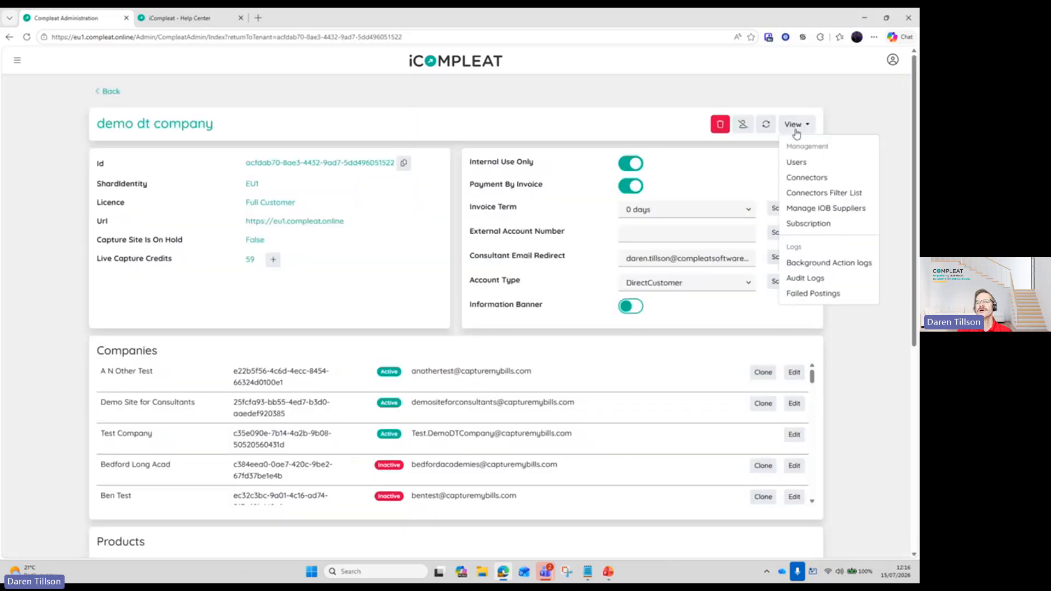
{"action": "left_click", "coordinate": [800, 156]}
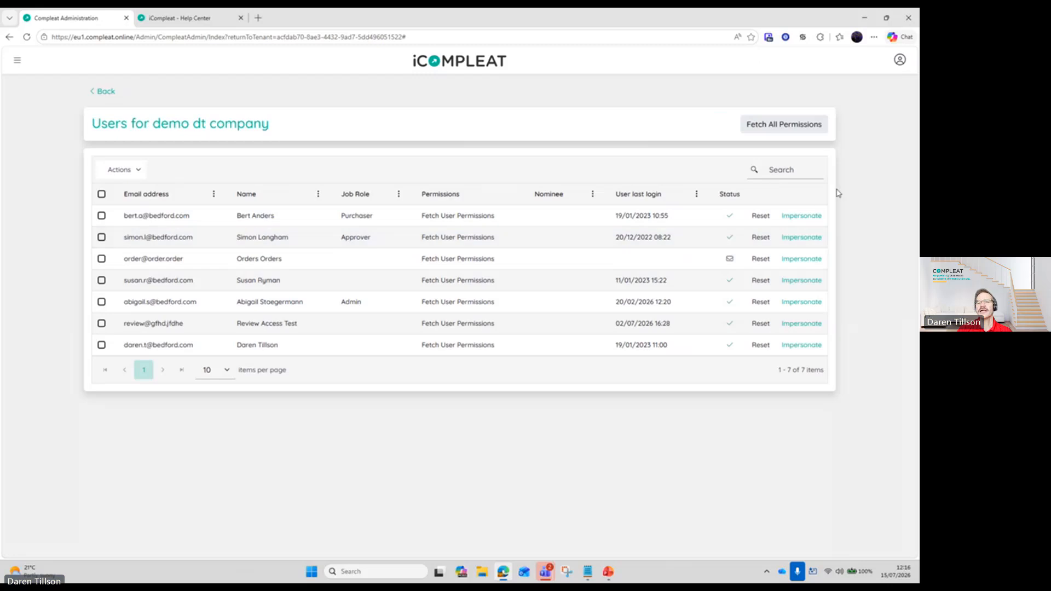
{"action": "left_click", "coordinate": [802, 217]}
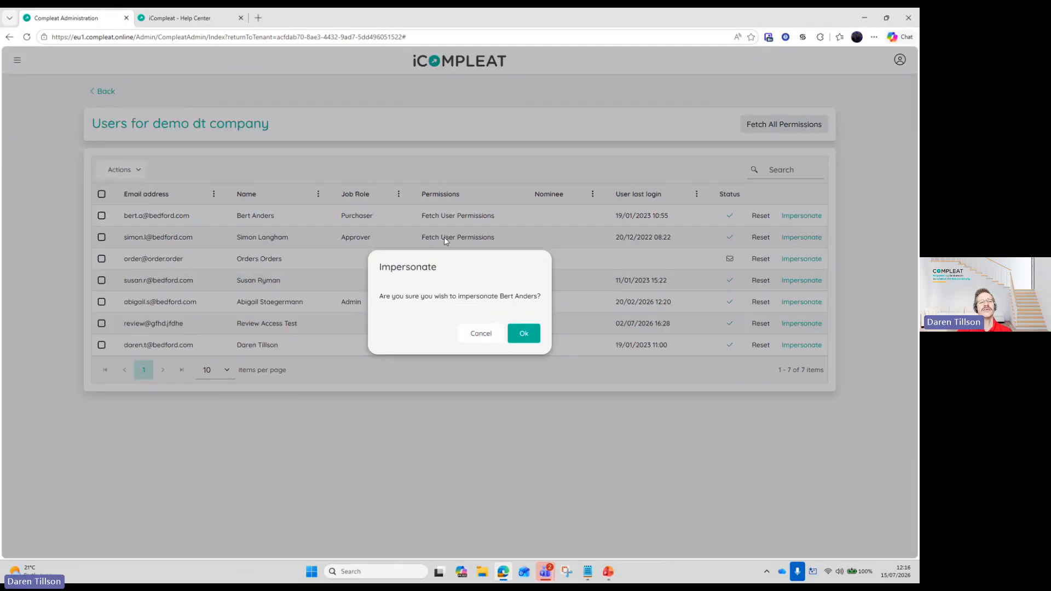
{"action": "left_click", "coordinate": [518, 334]}
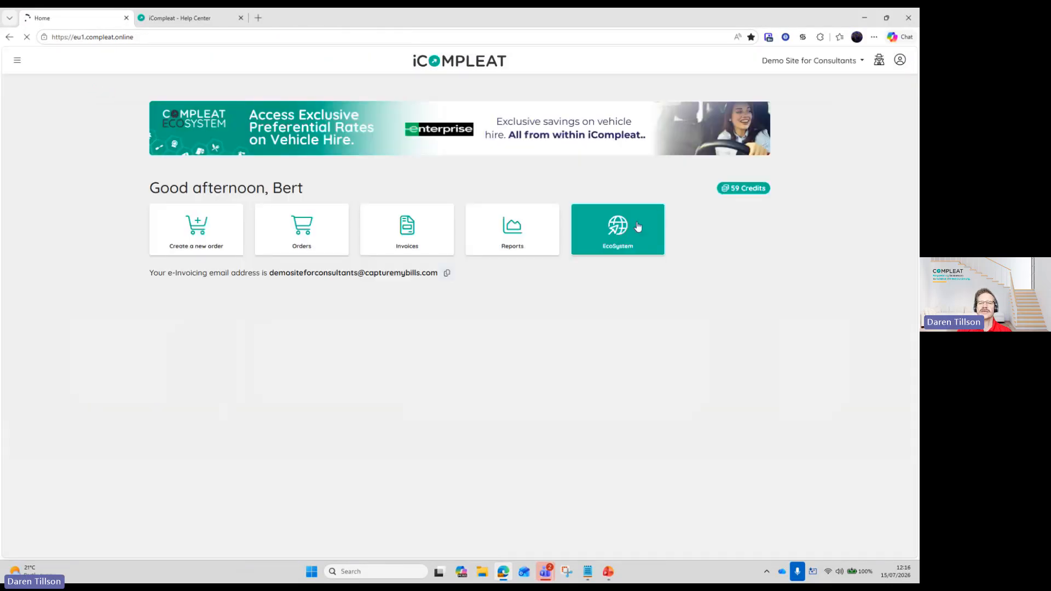
- Open a new report as the Purchaser, check which actions are offered, and return to the reports list
{"action": "left_click", "coordinate": [533, 241]}
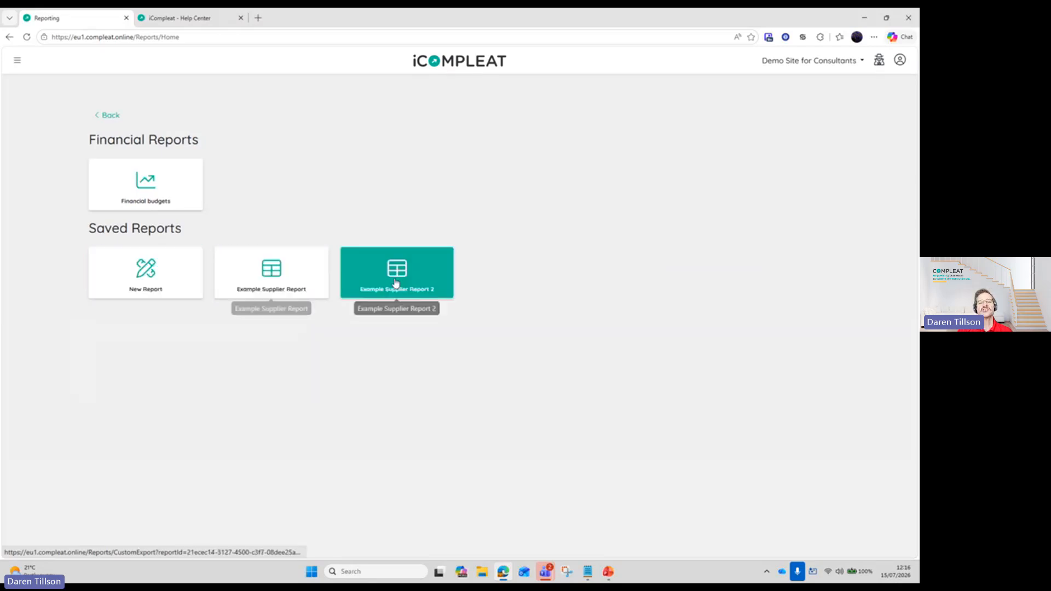
{"action": "left_click", "coordinate": [178, 293]}
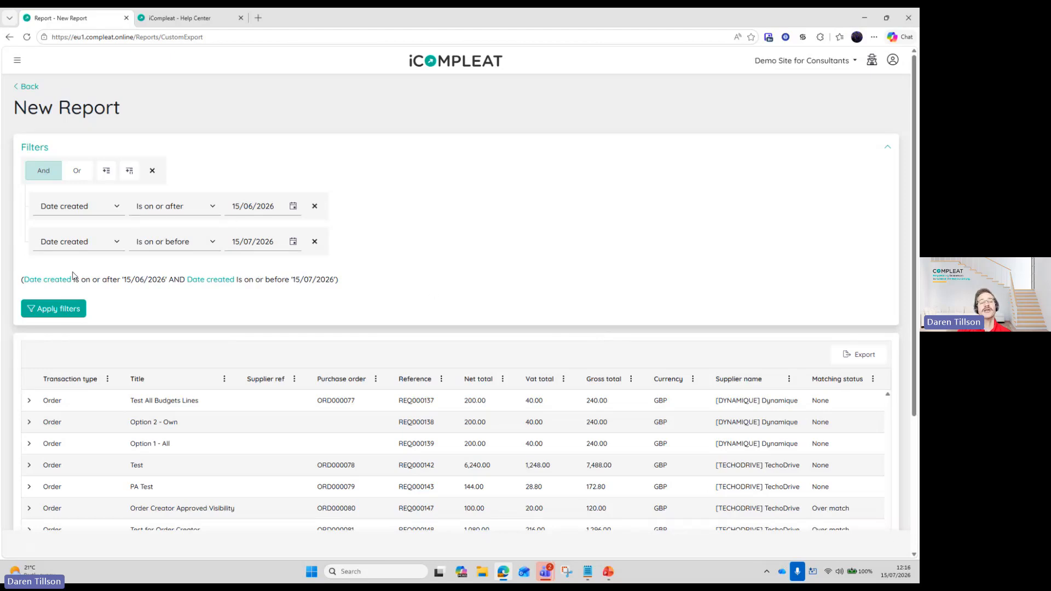
{"action": "scroll", "coordinate": [848, 553], "scroll_direction": "down", "scroll_amount": 3}
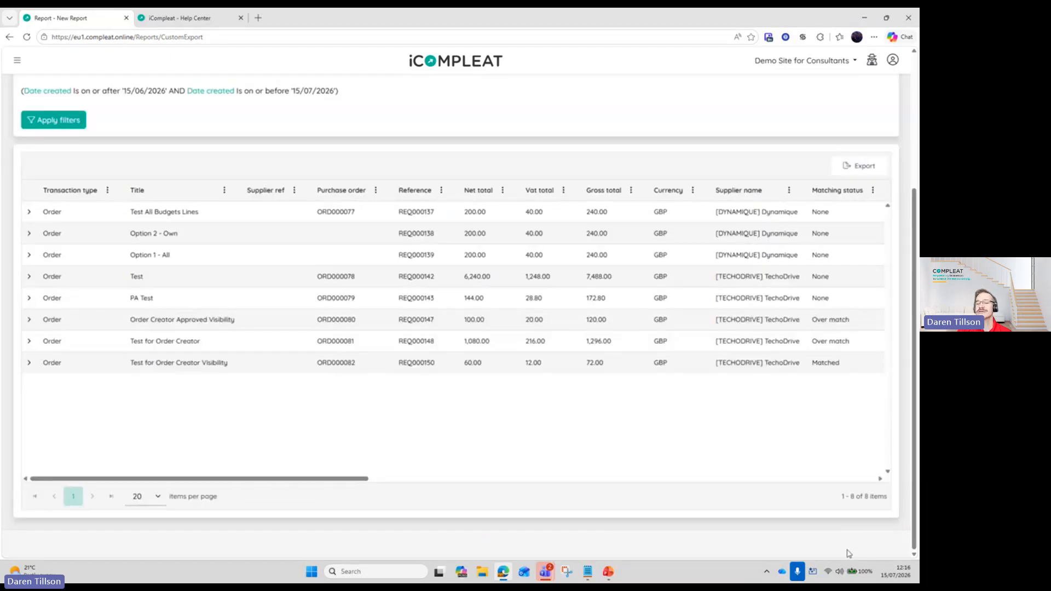
{"action": "scroll", "coordinate": [863, 533], "scroll_direction": "up", "scroll_amount": 3}
{"action": "left_click", "coordinate": [34, 88]}
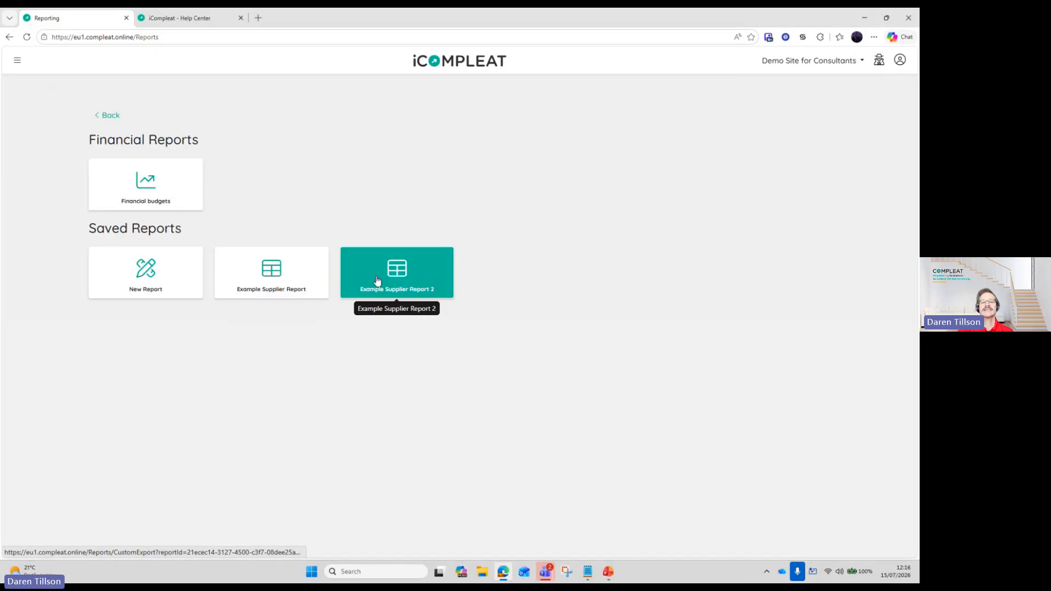
- In Example Supplier Report 2, set the second supplier condition to [REGUS PROPERTY] Regus Property, apply the filters, review the results and leave the report
{"action": "left_click", "coordinate": [376, 281]}
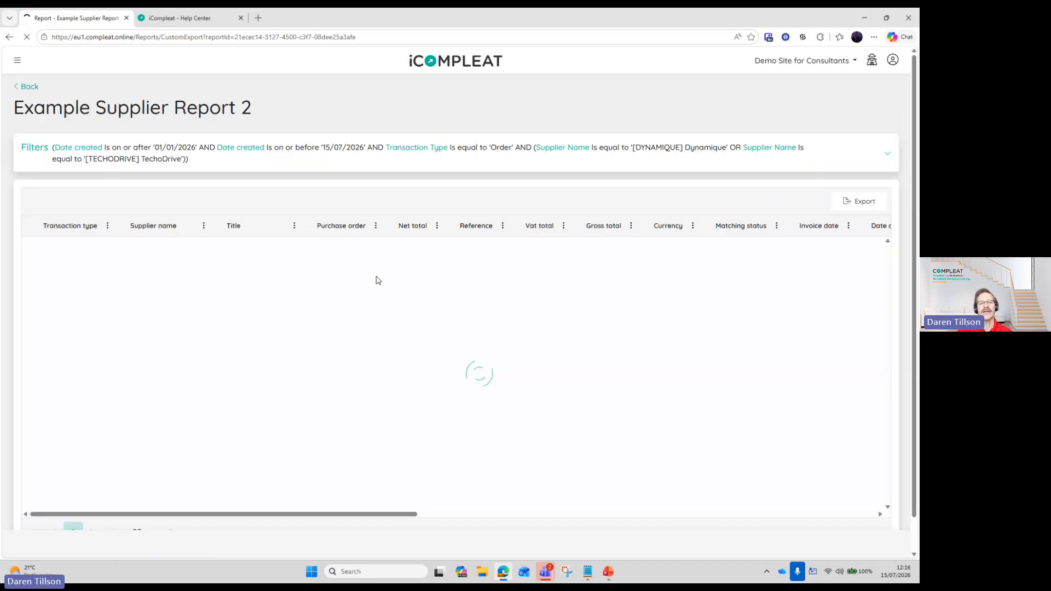
{"action": "left_click", "coordinate": [444, 145]}
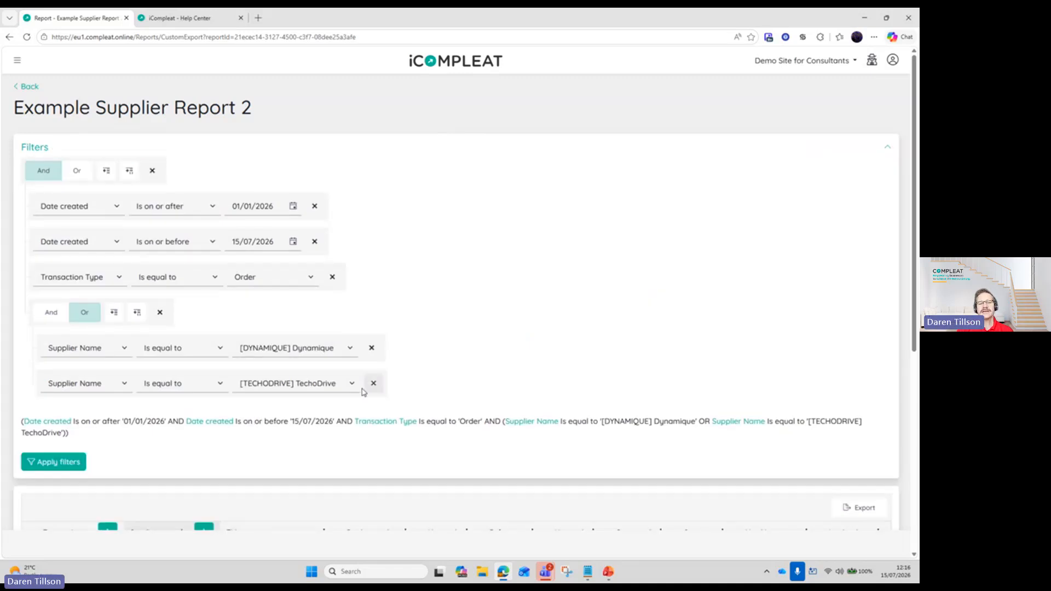
{"action": "left_click", "coordinate": [352, 383]}
{"action": "left_click", "coordinate": [307, 454]}
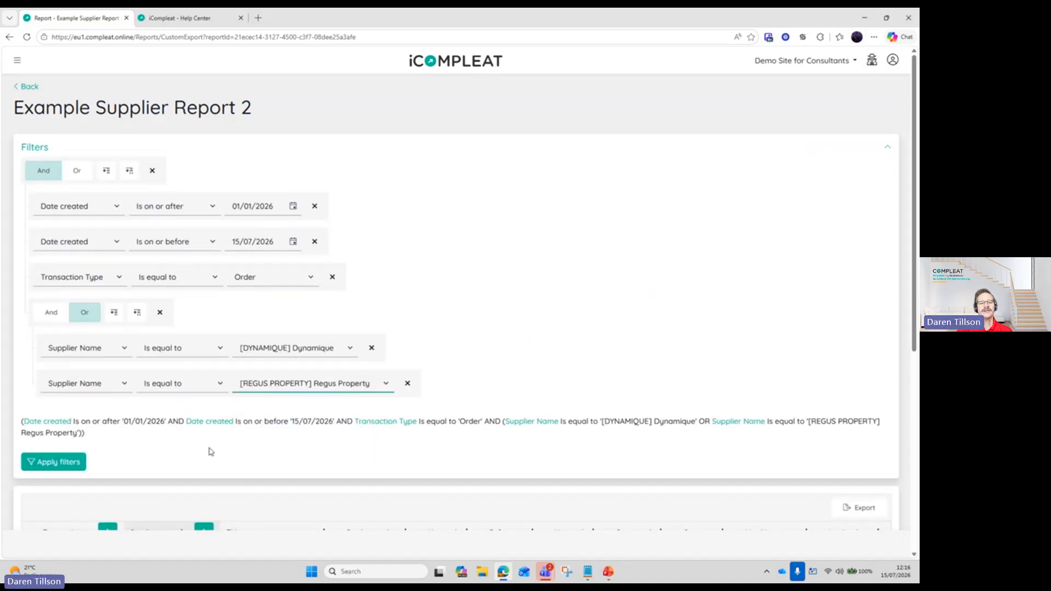
{"action": "left_click", "coordinate": [51, 463]}
{"action": "scroll", "coordinate": [537, 317], "scroll_direction": "down", "scroll_amount": 3}
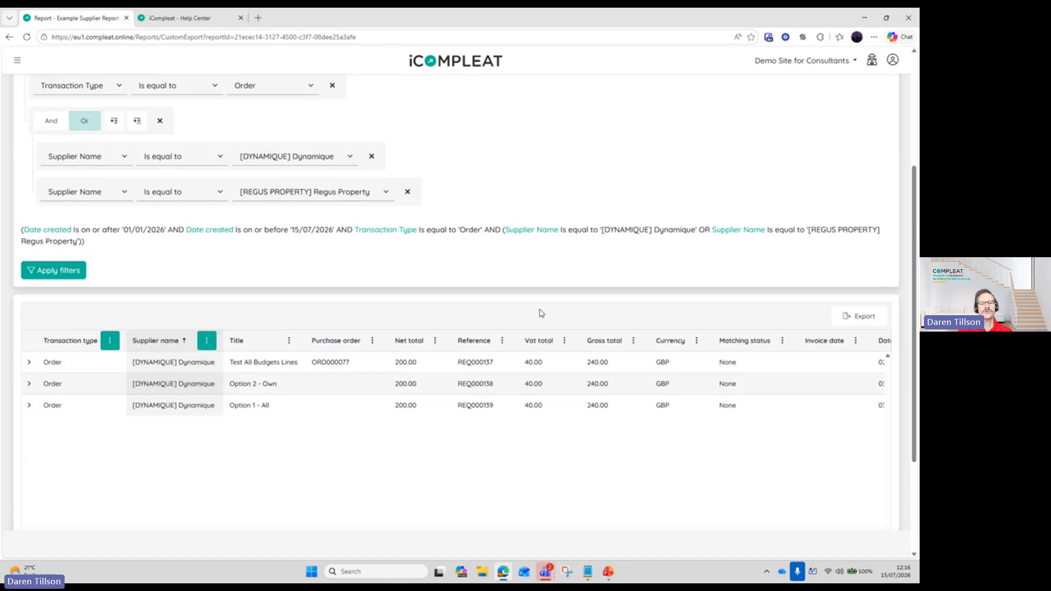
{"action": "scroll", "coordinate": [800, 405], "scroll_direction": "down", "scroll_amount": 3}
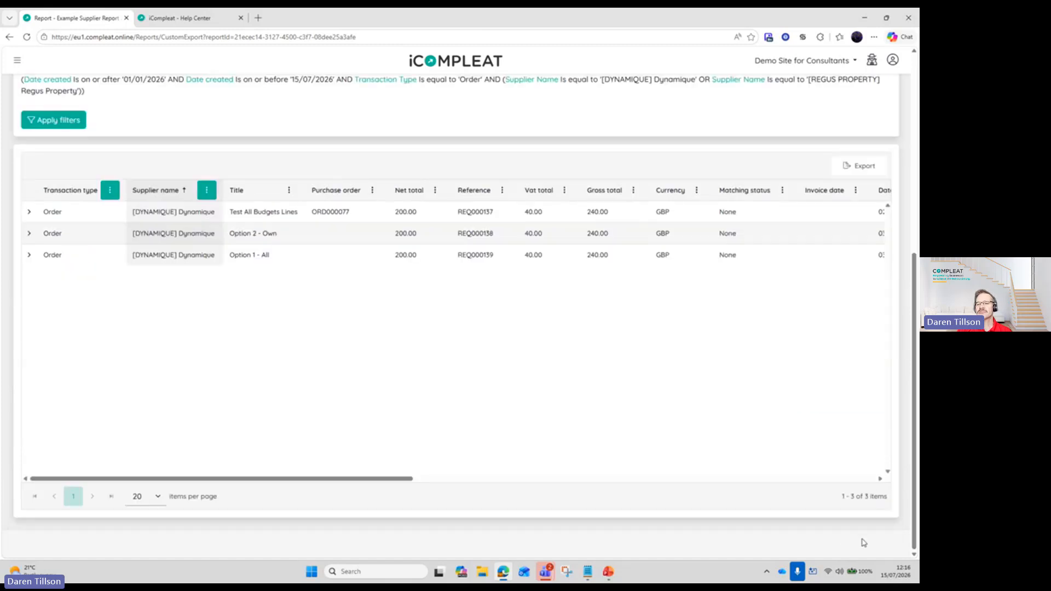
{"action": "scroll", "coordinate": [832, 364], "scroll_direction": "up", "scroll_amount": 6}
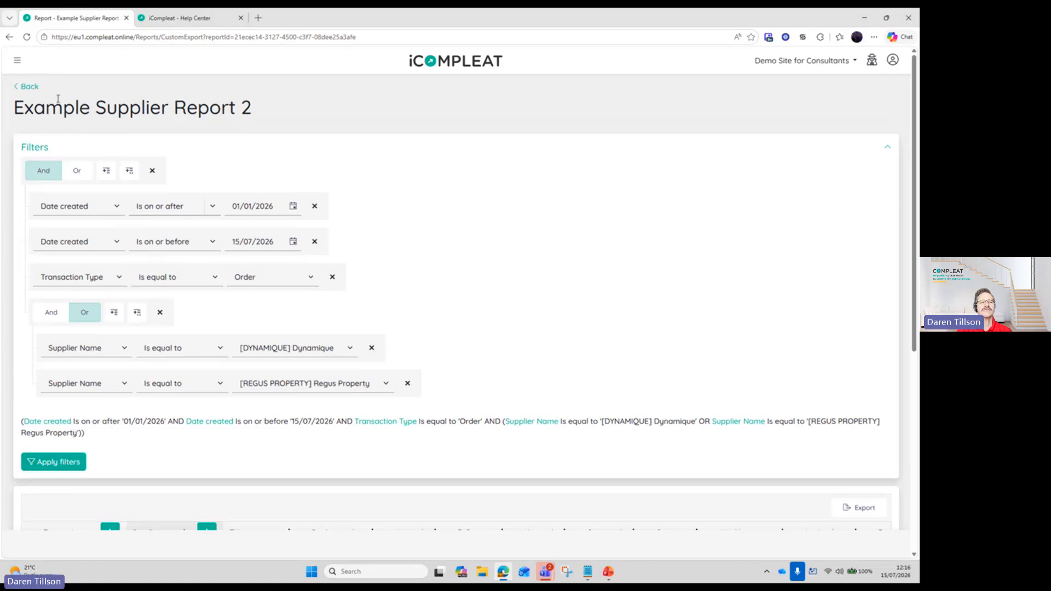
{"action": "left_click", "coordinate": [31, 88]}
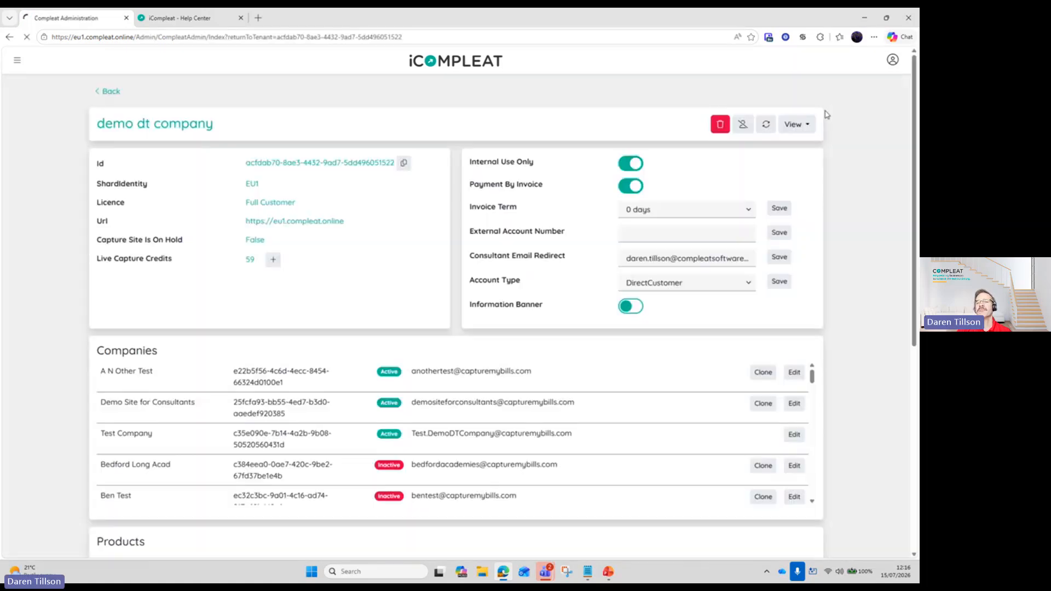
- Return to the demo dt company's user administration list and impersonate the Admin user
{"action": "left_click", "coordinate": [799, 129]}
{"action": "left_click", "coordinate": [801, 142]}
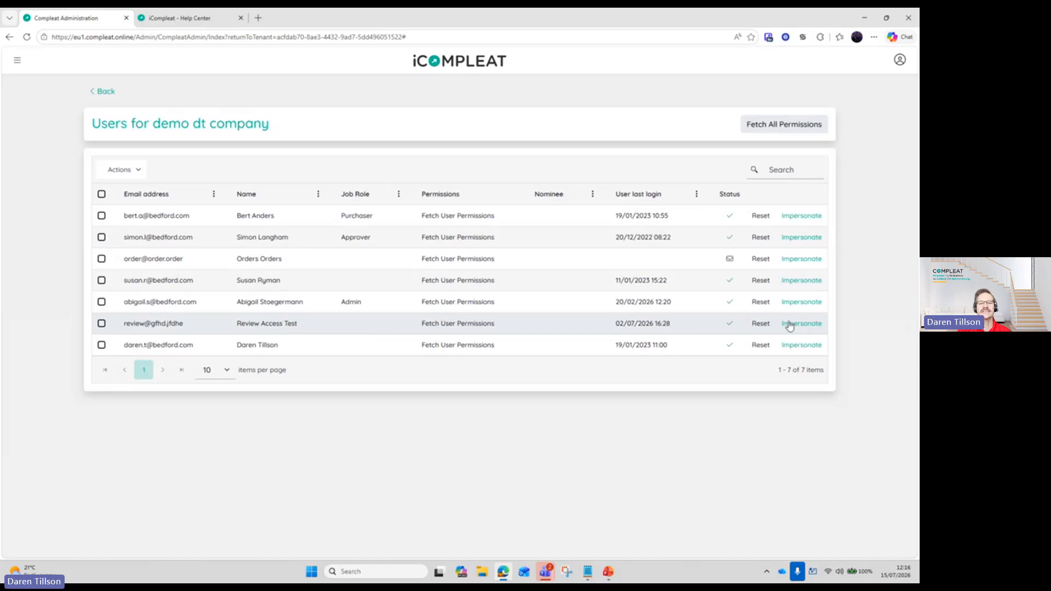
{"action": "left_click", "coordinate": [803, 304]}
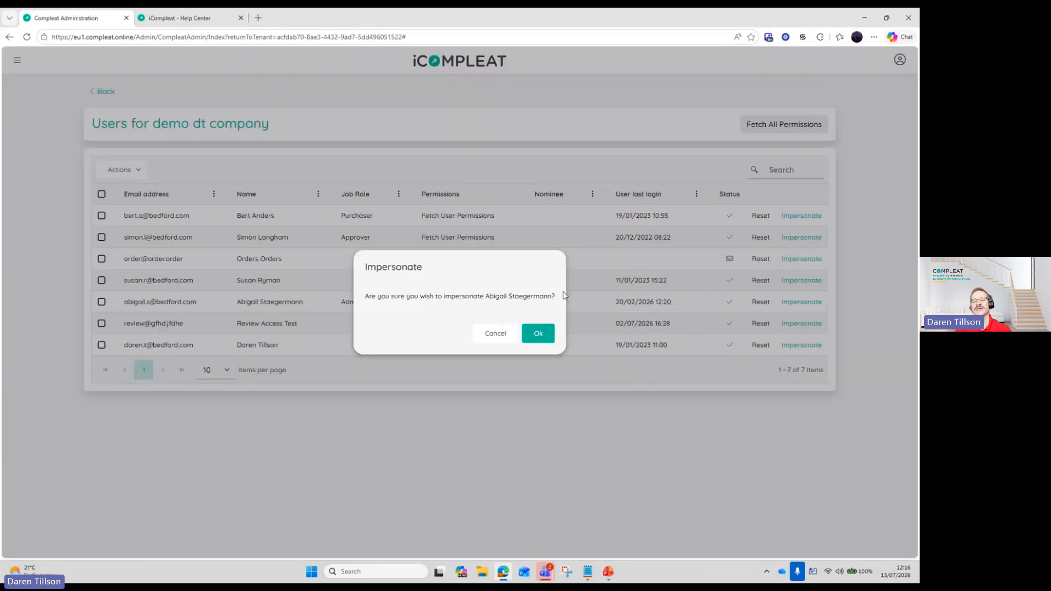
{"action": "left_click", "coordinate": [538, 330]}
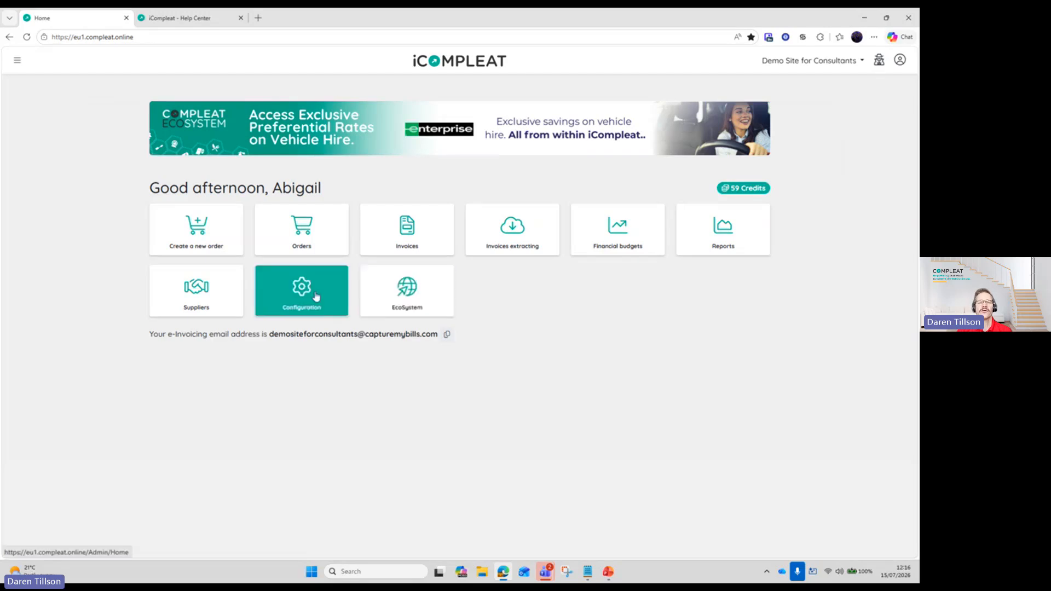
- Reopen Example Supplier Report 2 as the Admin user and examine its remaining columns
{"action": "left_click", "coordinate": [698, 247]}
{"action": "left_click", "coordinate": [413, 444]}
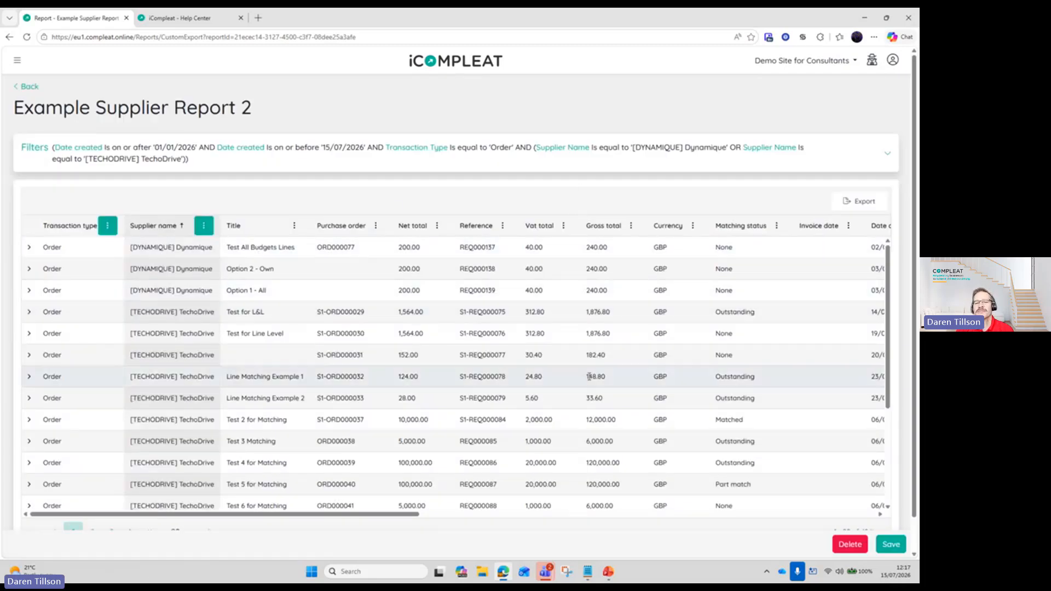
{"action": "left_click_drag", "start_coordinate": [397, 514], "coordinate": [831, 387]}
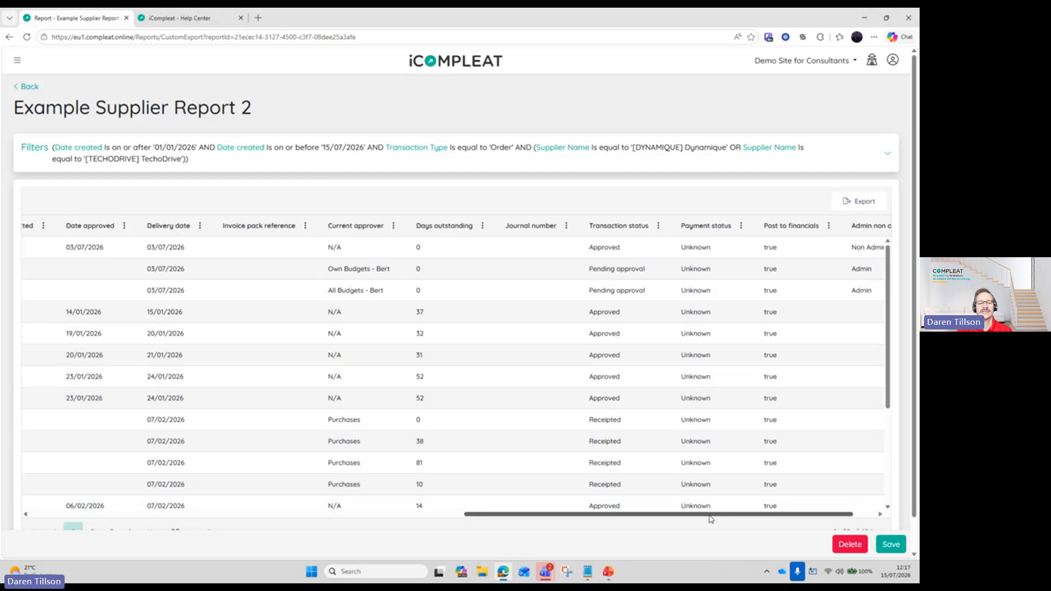
- Look through the rows of Example Supplier Report 2 and return to the home page
{"action": "left_click_drag", "start_coordinate": [710, 514], "coordinate": [276, 515]}
{"action": "scroll", "coordinate": [548, 438], "scroll_direction": "down", "scroll_amount": 5}
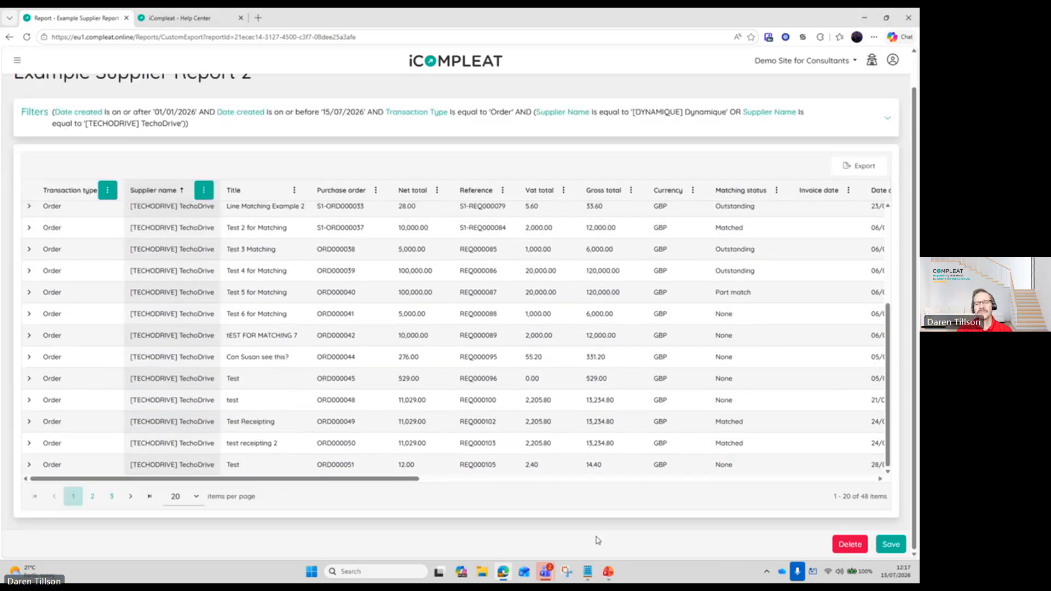
{"action": "scroll", "coordinate": [603, 512], "scroll_direction": "up", "scroll_amount": 6}
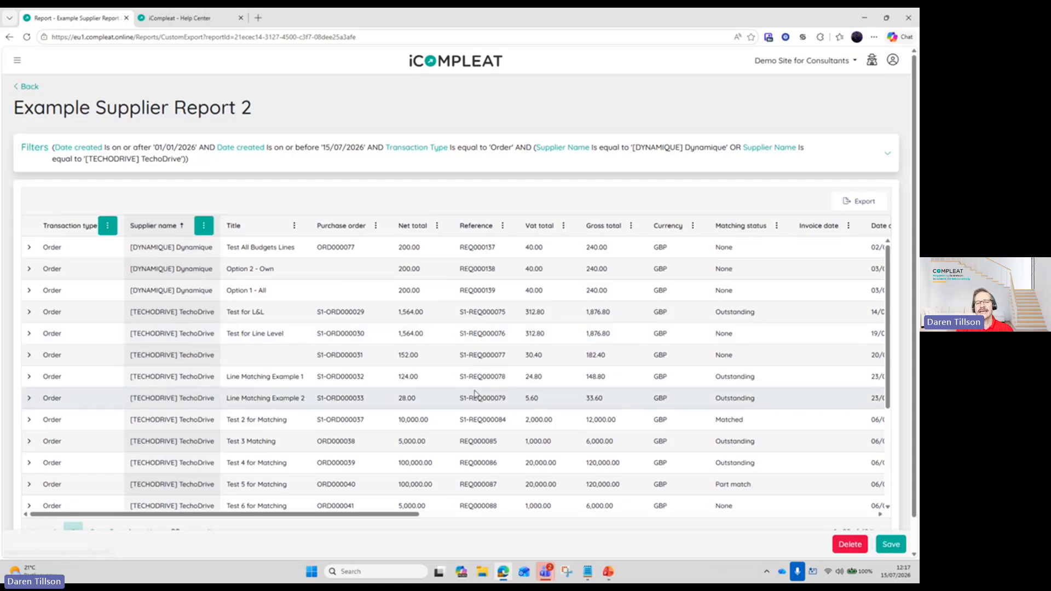
{"action": "scroll", "coordinate": [476, 393], "scroll_direction": "down", "scroll_amount": 3}
{"action": "scroll", "coordinate": [477, 377], "scroll_direction": "up", "scroll_amount": 3}
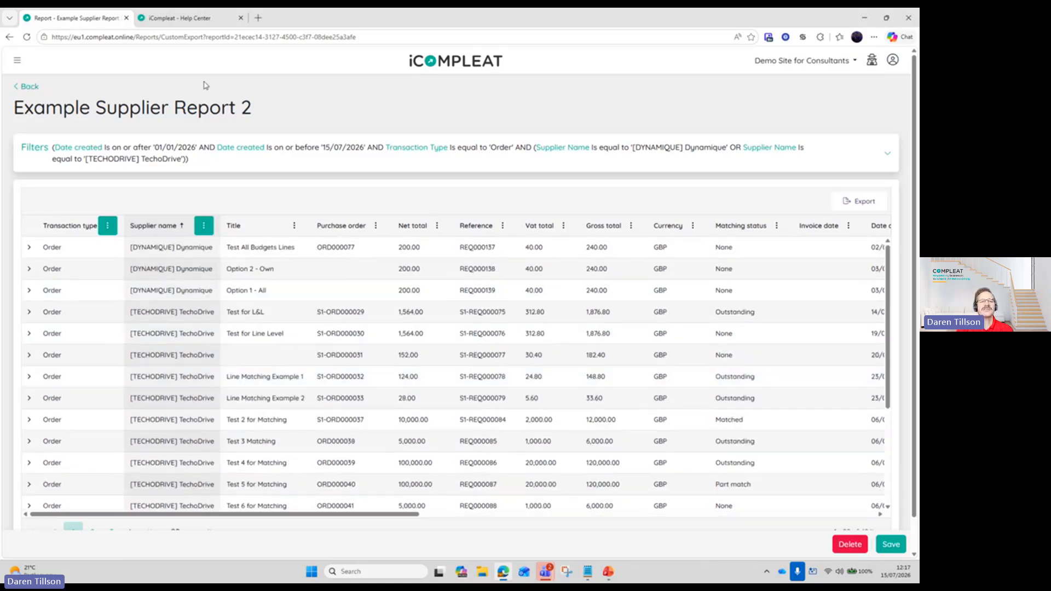
{"action": "left_click", "coordinate": [19, 87]}
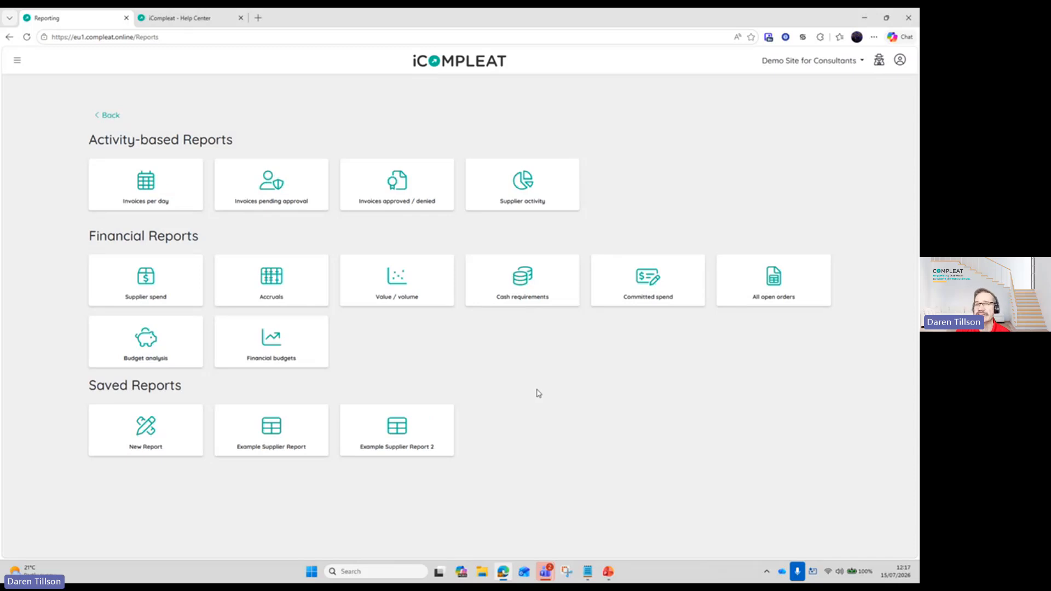
{"action": "left_click", "coordinate": [118, 118]}
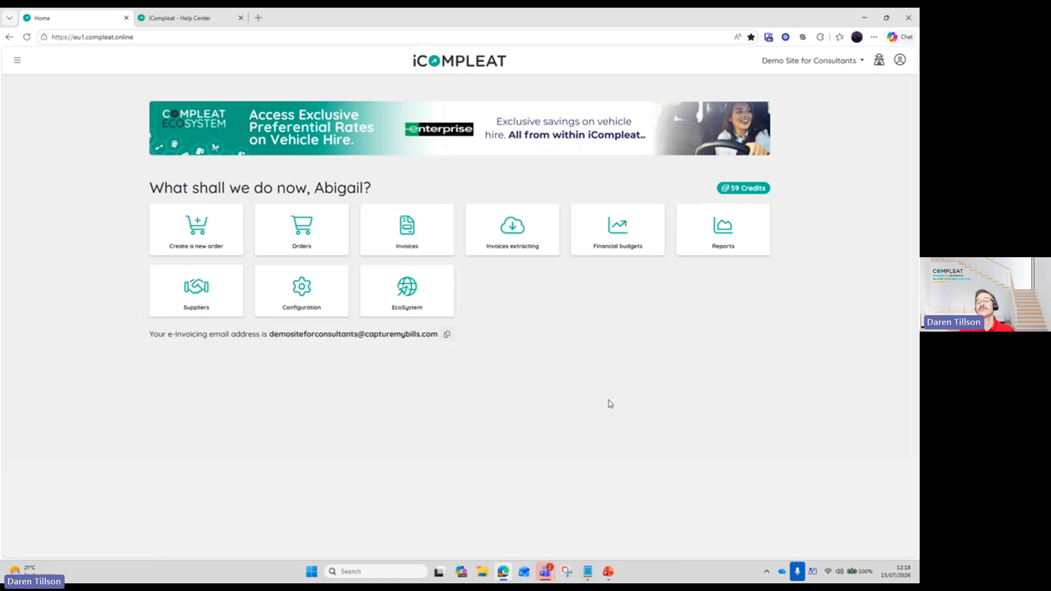
- In the Admin user's reporting permissions, enable creating and accessing printable invoice packs and invoice pack approver, and save the user
{"action": "left_click", "coordinate": [311, 304]}
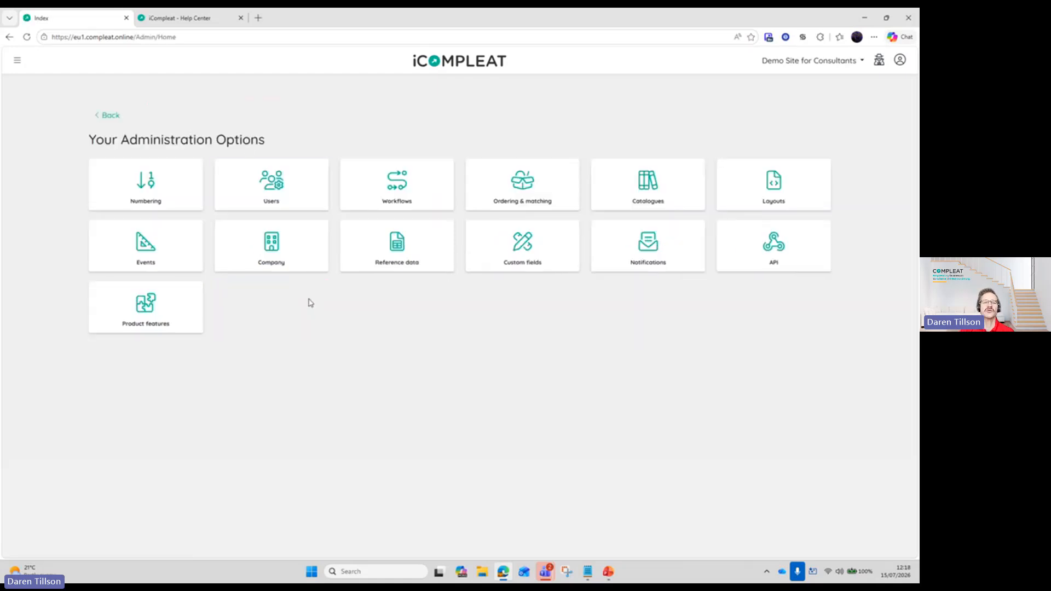
{"action": "left_click", "coordinate": [275, 193]}
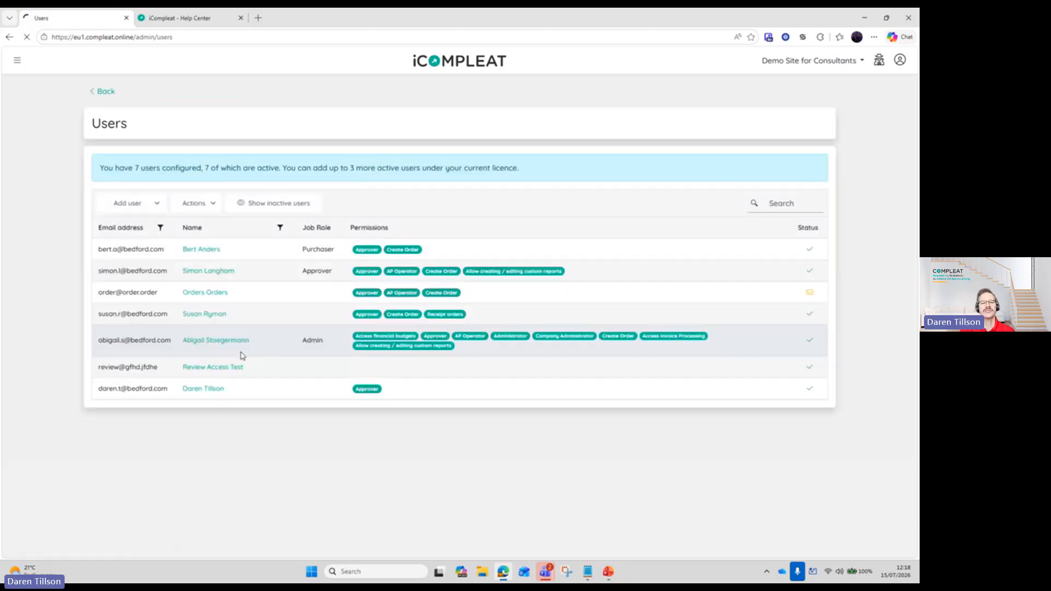
{"action": "left_click", "coordinate": [221, 343]}
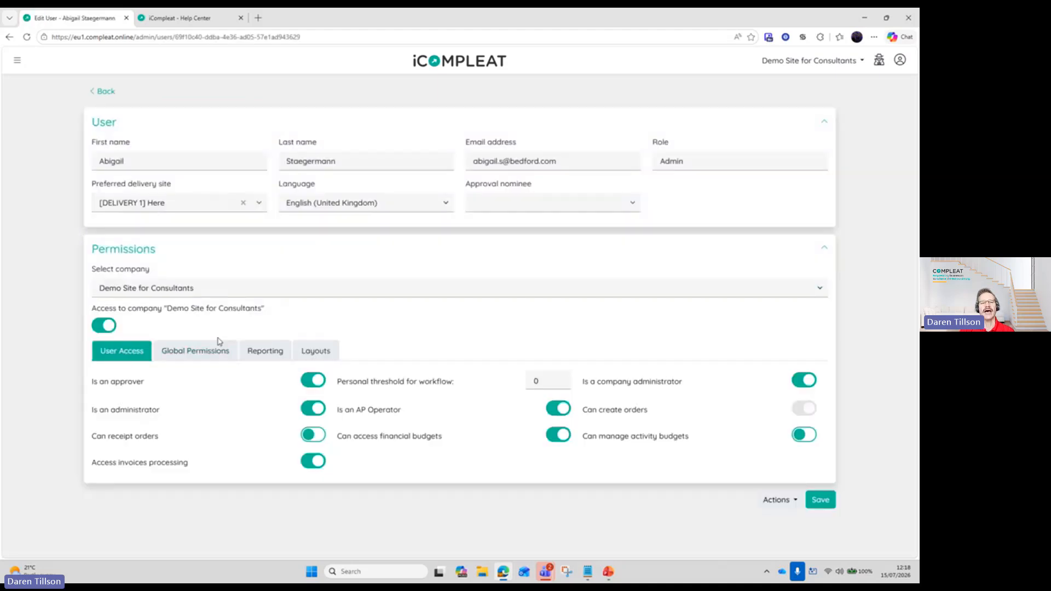
{"action": "left_click", "coordinate": [272, 354]}
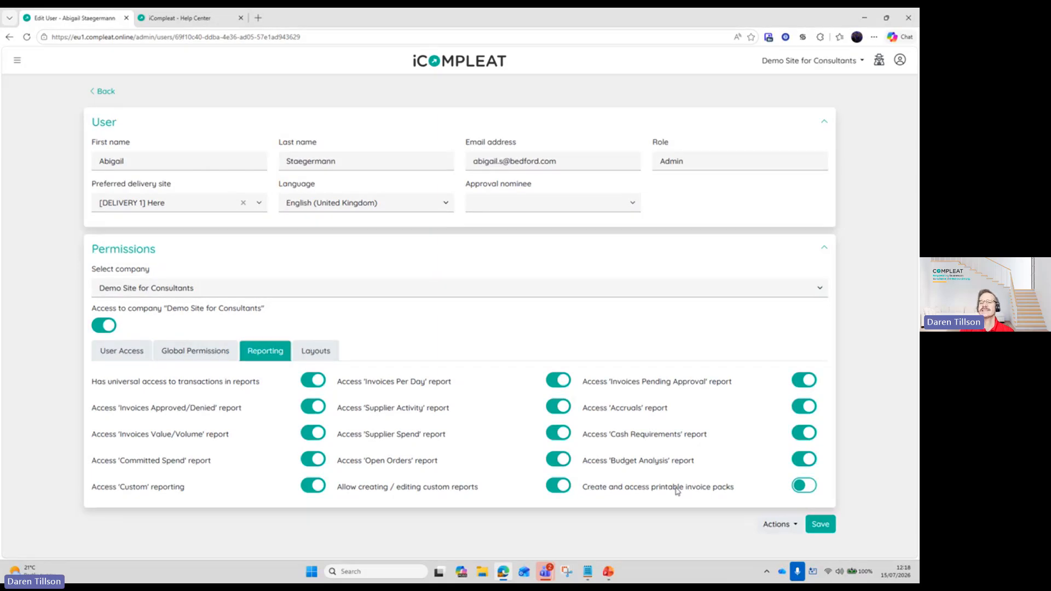
{"action": "left_click", "coordinate": [811, 488]}
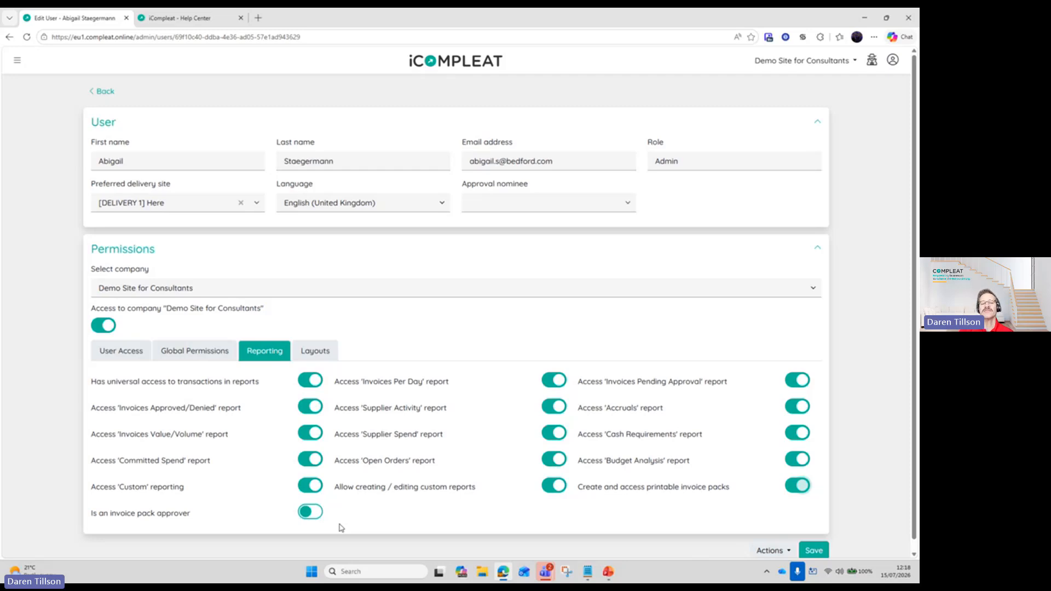
{"action": "left_click", "coordinate": [310, 513]}
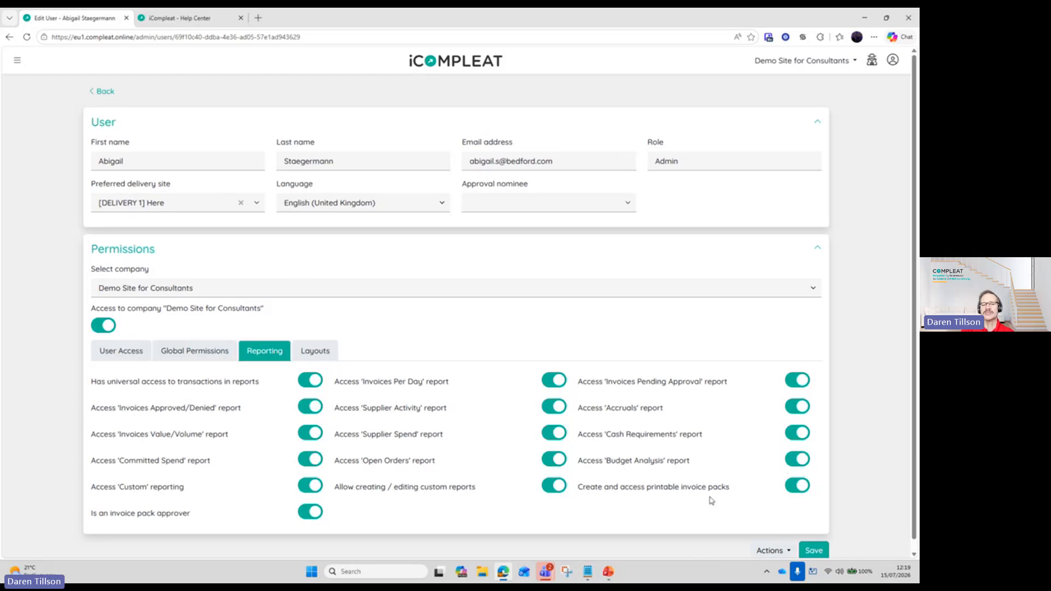
{"action": "left_click", "coordinate": [818, 552]}
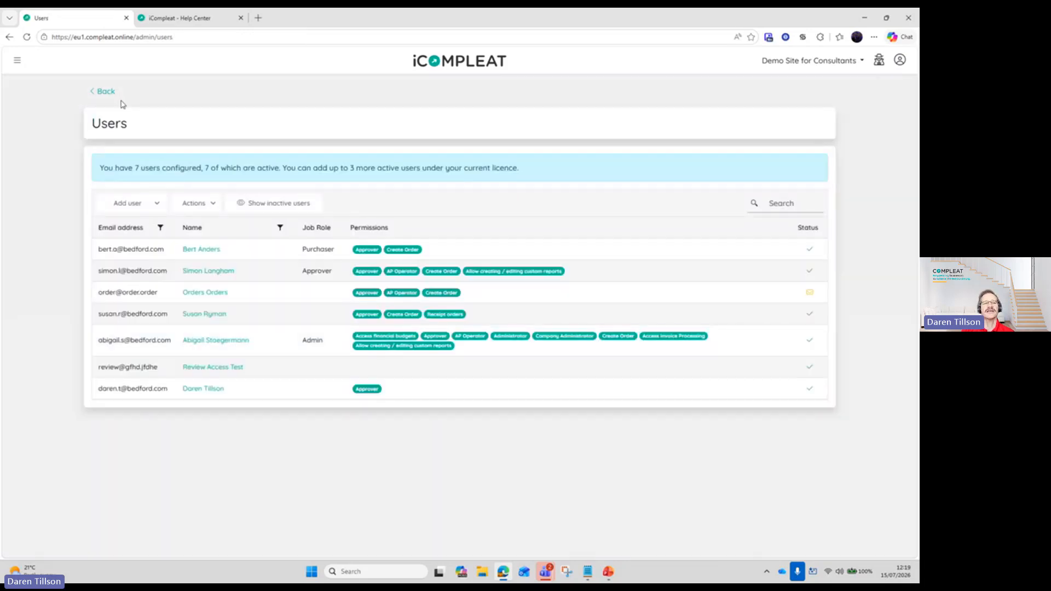
- Leave the user administration for the home page and open the invoice packs page
{"action": "left_click", "coordinate": [110, 94]}
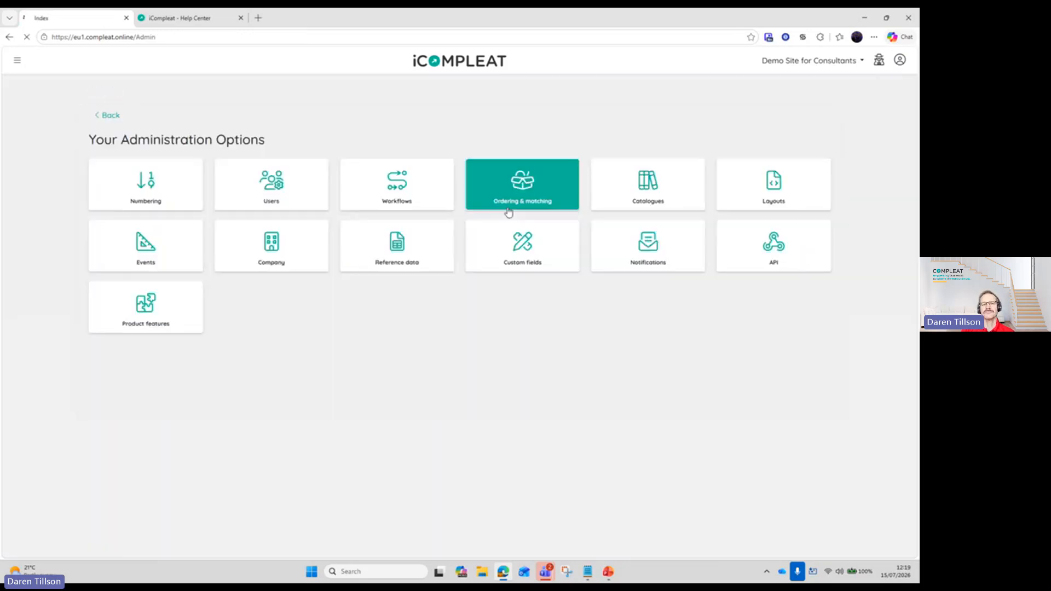
{"action": "left_click", "coordinate": [109, 117]}
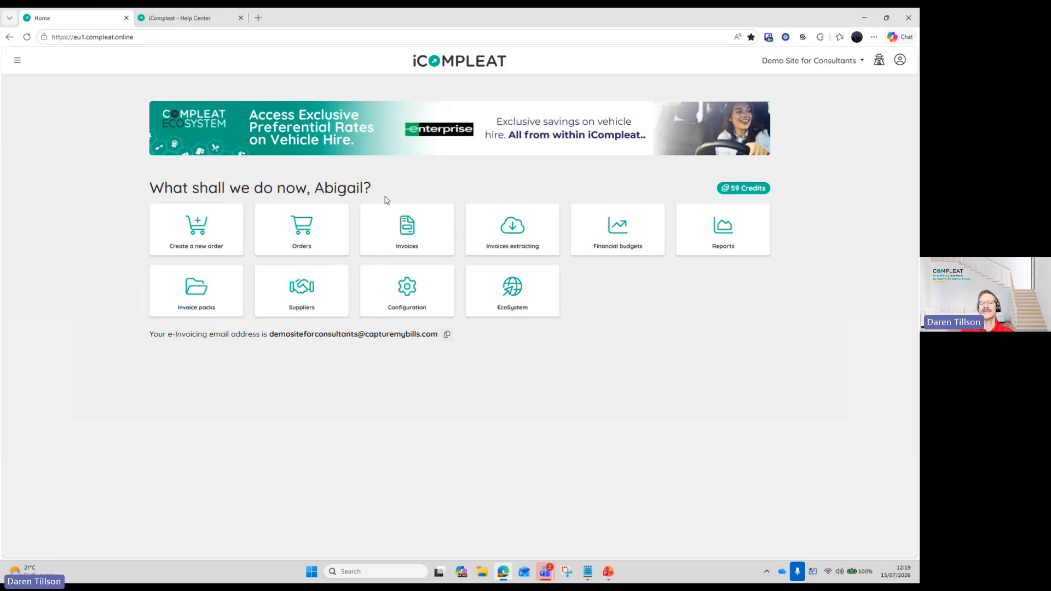
{"action": "left_click", "coordinate": [190, 293], "text": "ctrl"}
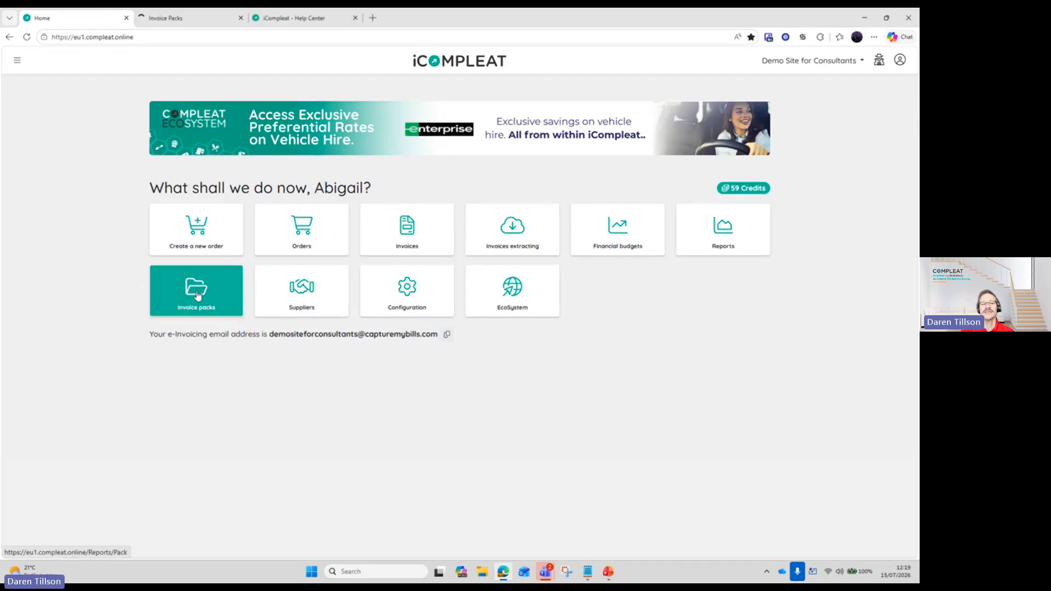
{"action": "left_click", "coordinate": [197, 296]}
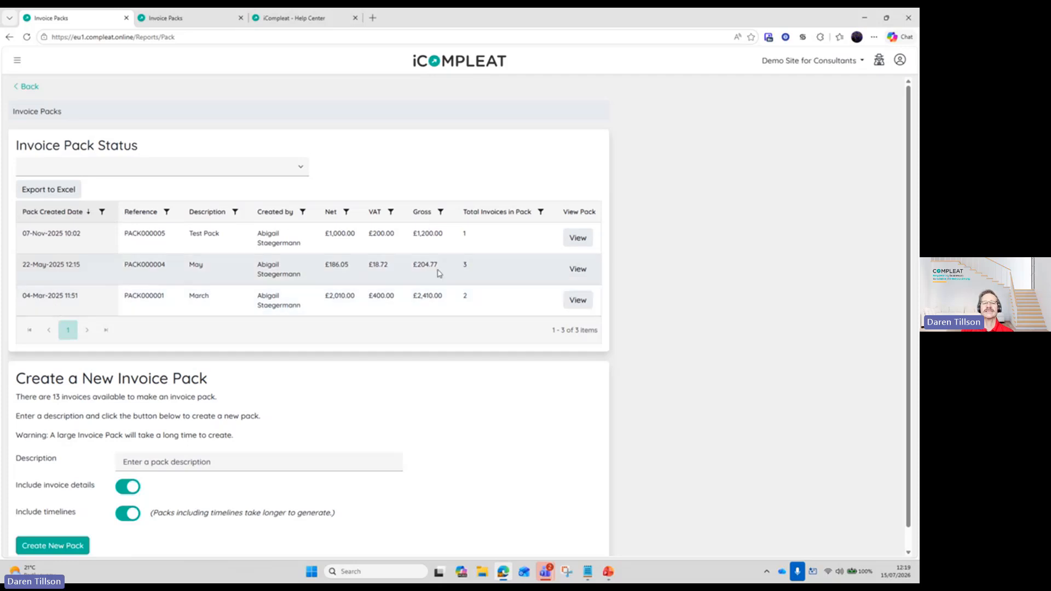
- Review the list of existing invoice packs and the status filter options offered for it
{"action": "scroll", "coordinate": [438, 274], "scroll_direction": "down", "scroll_amount": 1}
{"action": "scroll", "coordinate": [437, 275], "scroll_direction": "up", "scroll_amount": 1}
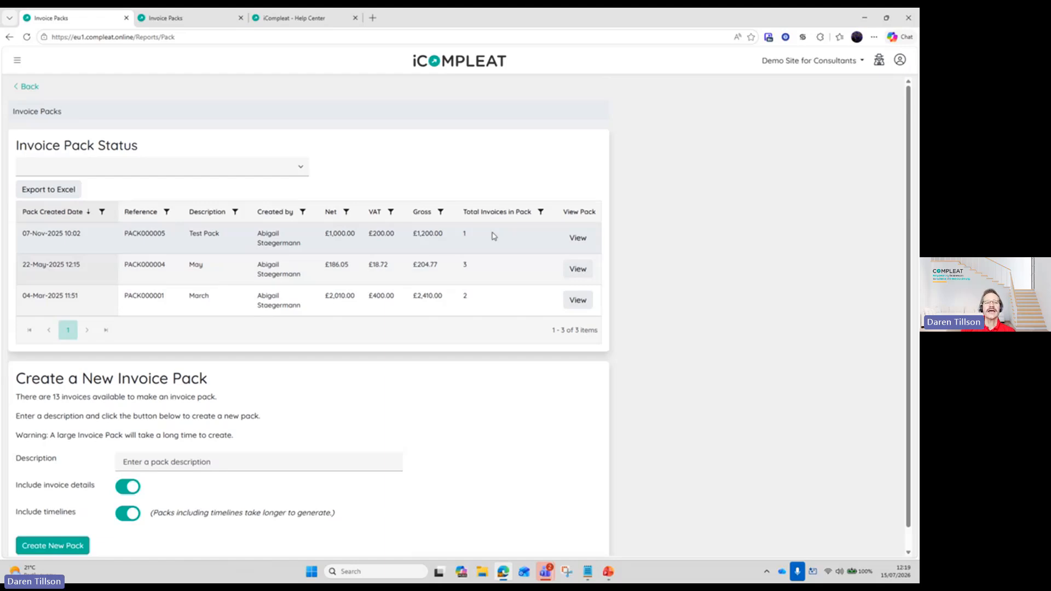
{"action": "left_click", "coordinate": [55, 167]}
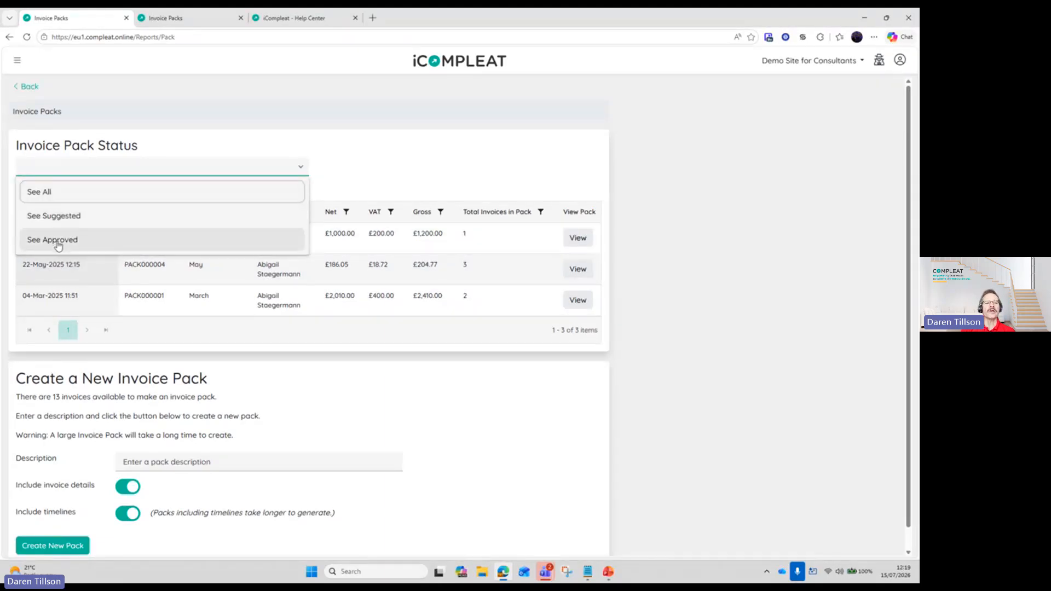
{"action": "left_click", "coordinate": [519, 173]}
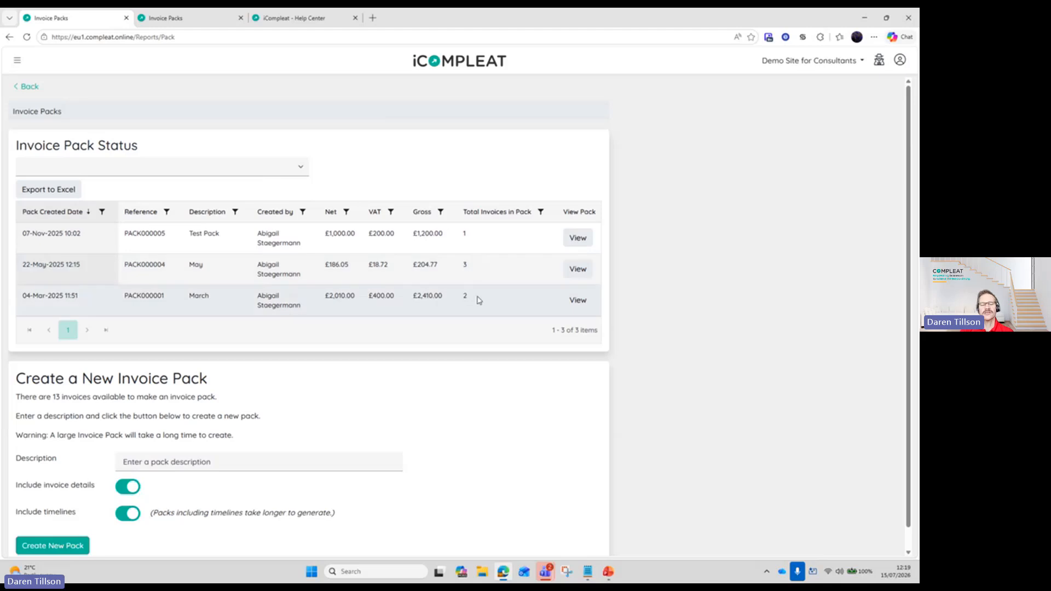
- Read the available-invoices note, the large-pack warning and the description field label in the new invoice pack section
{"action": "scroll", "coordinate": [266, 339], "scroll_direction": "down", "scroll_amount": 1}
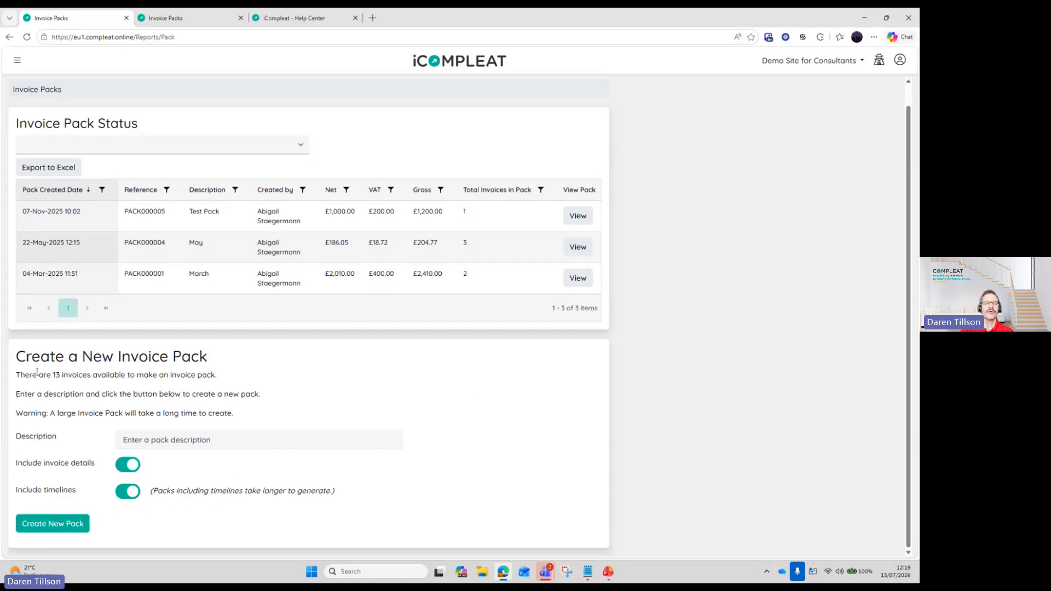
{"action": "left_click_drag", "start_coordinate": [19, 377], "coordinate": [224, 380]}
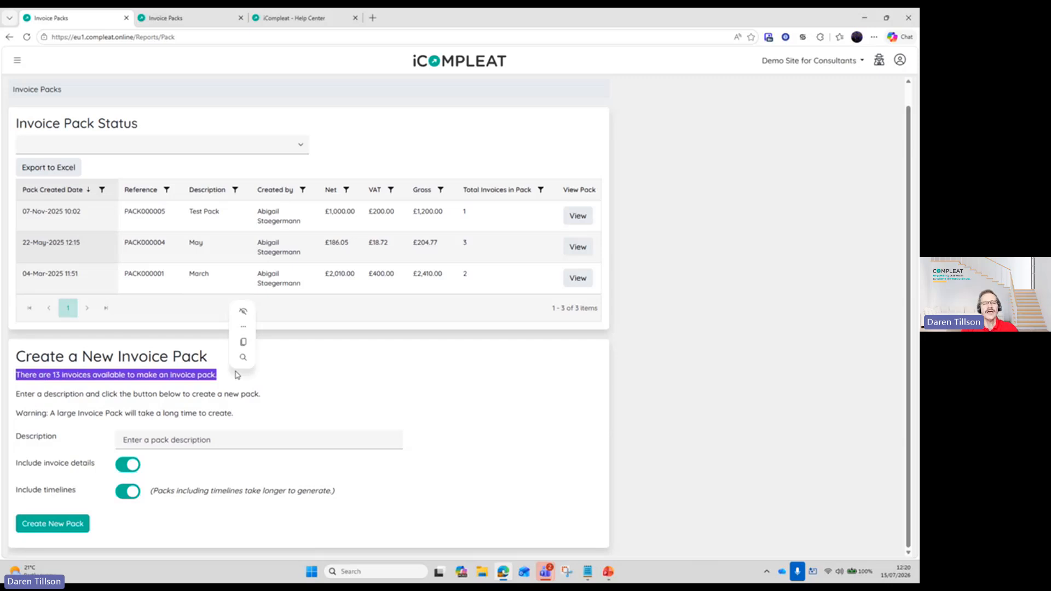
{"action": "left_click", "coordinate": [245, 392]}
{"action": "left_click_drag", "start_coordinate": [221, 375], "coordinate": [15, 376]}
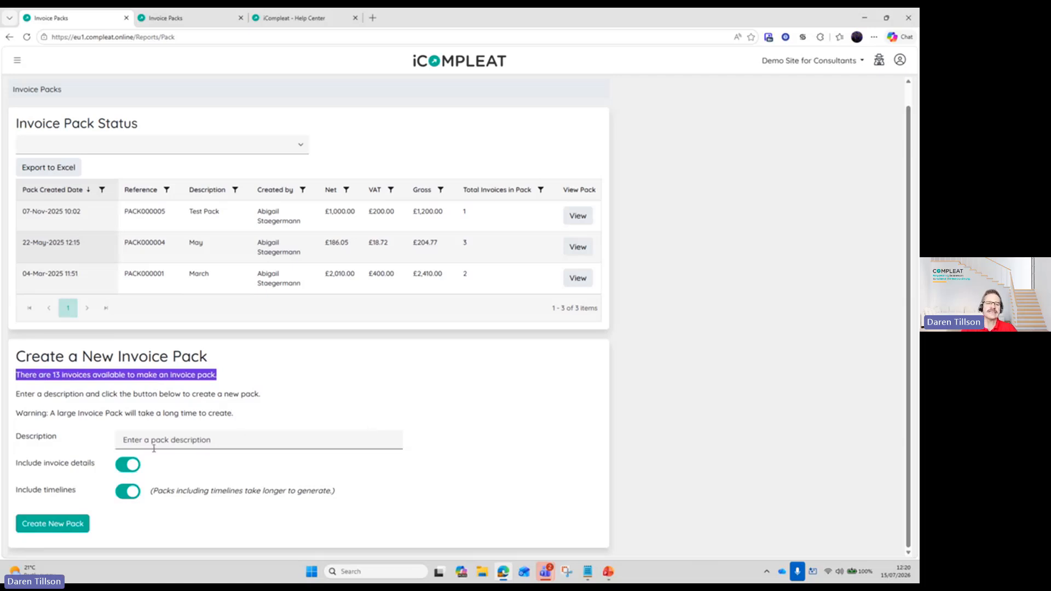
{"action": "left_click_drag", "start_coordinate": [71, 413], "coordinate": [225, 413]}
{"action": "left_click", "coordinate": [53, 415]}
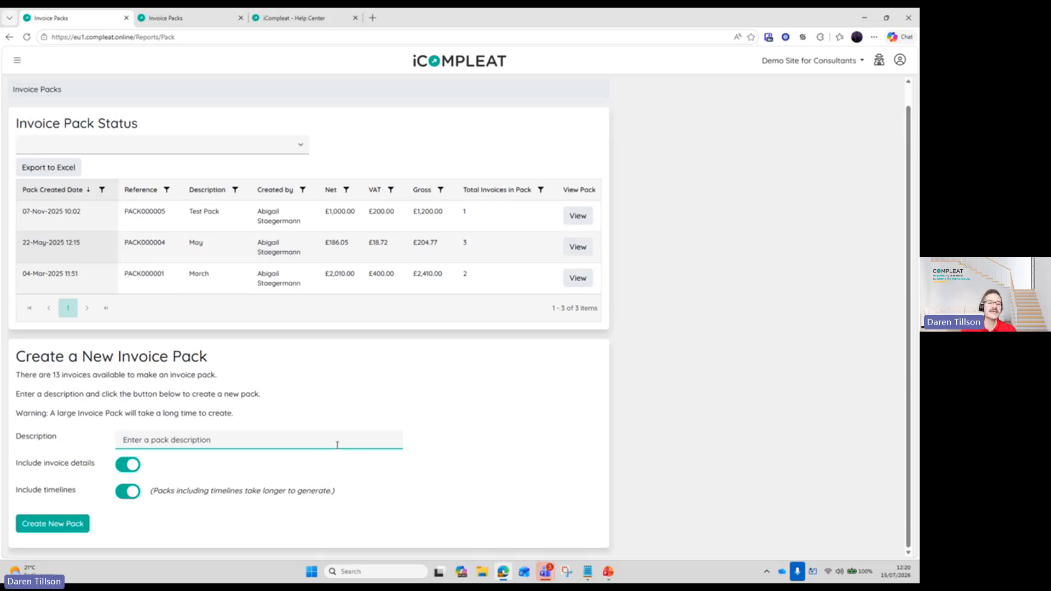
{"action": "double_click", "coordinate": [18, 436]}
- Enter July Pack as the description of the new invoice pack
{"action": "left_click", "coordinate": [188, 448]}
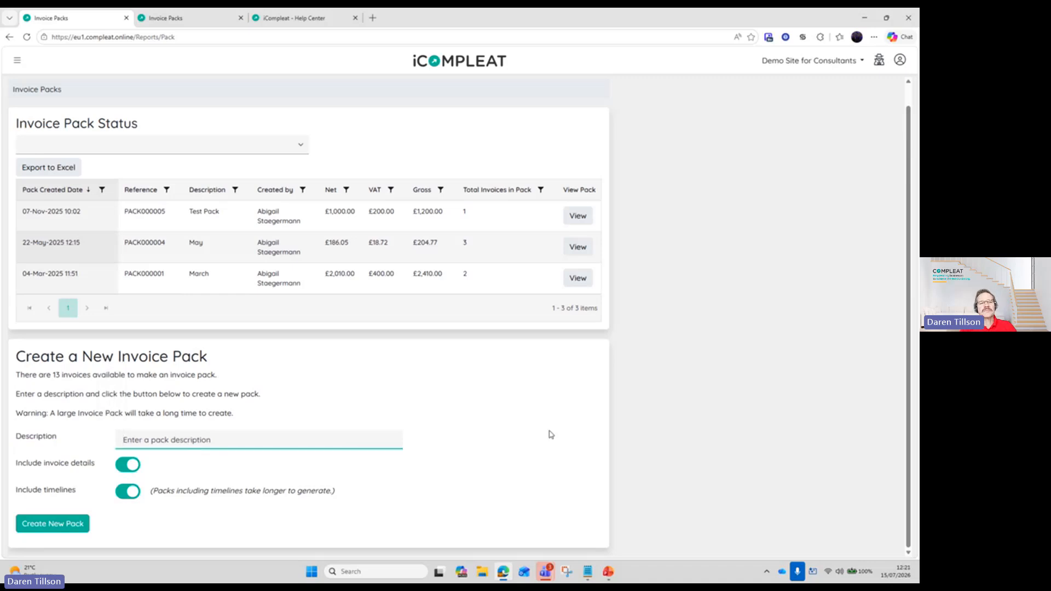
{"action": "type", "text": "J"}
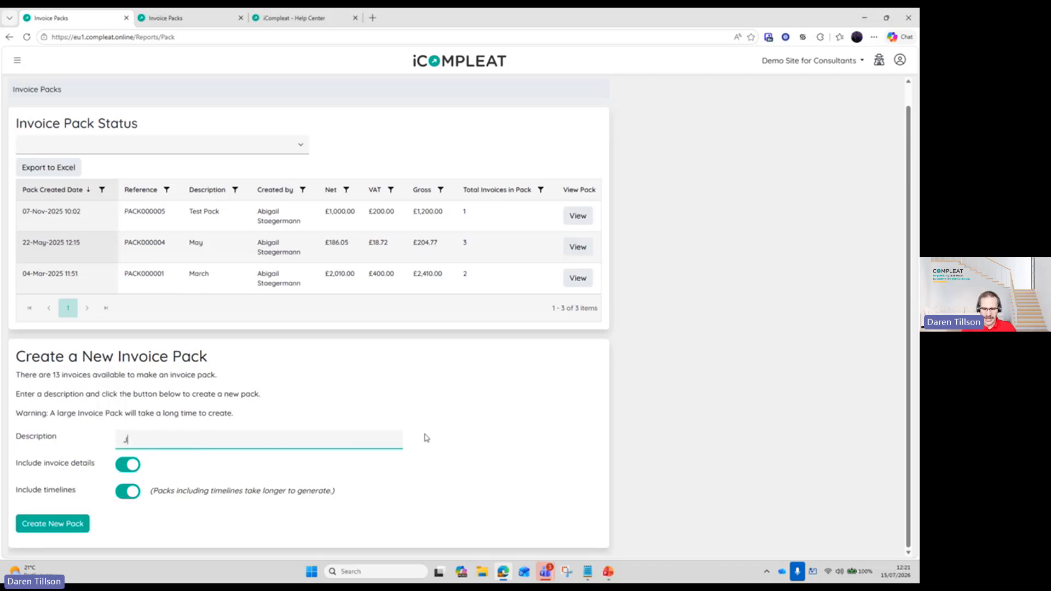
{"action": "type", "text": "uly Pack"}
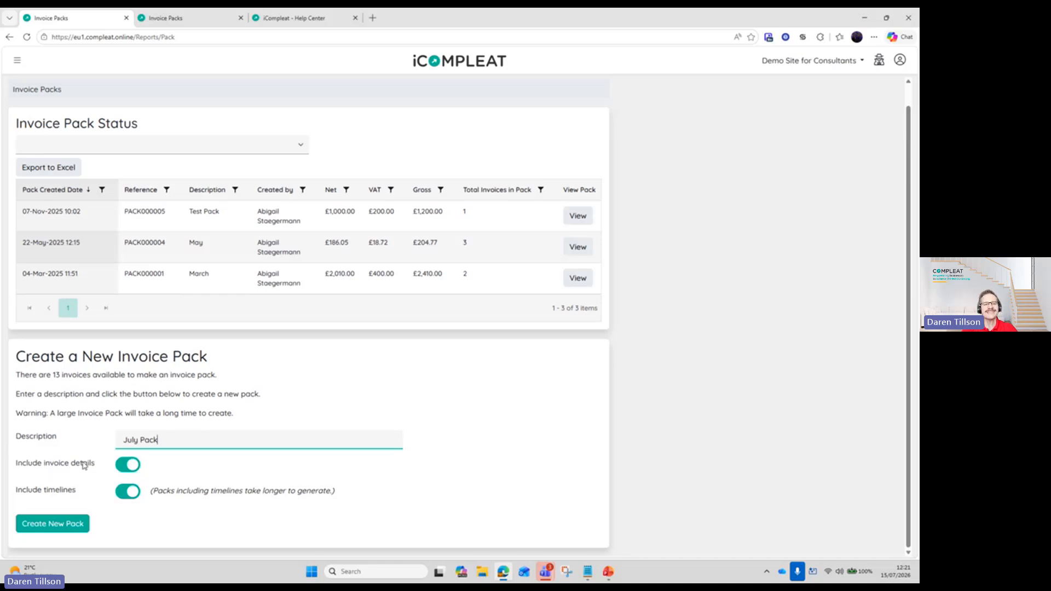
- Try switching the new pack's invoice details and timelines options off, turning each one back on
{"action": "left_click", "coordinate": [132, 469]}
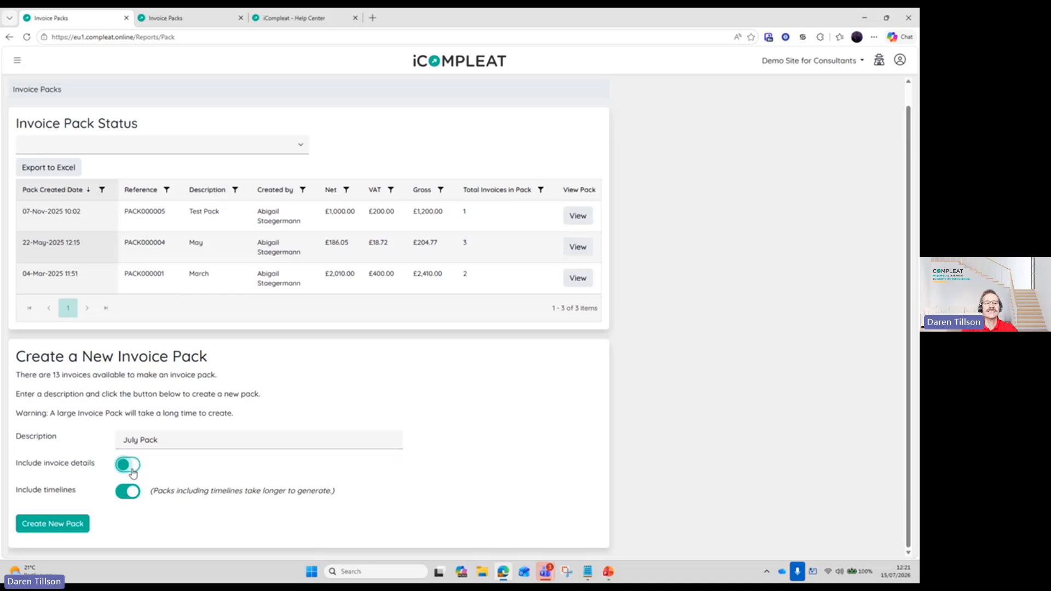
{"action": "left_click", "coordinate": [132, 469]}
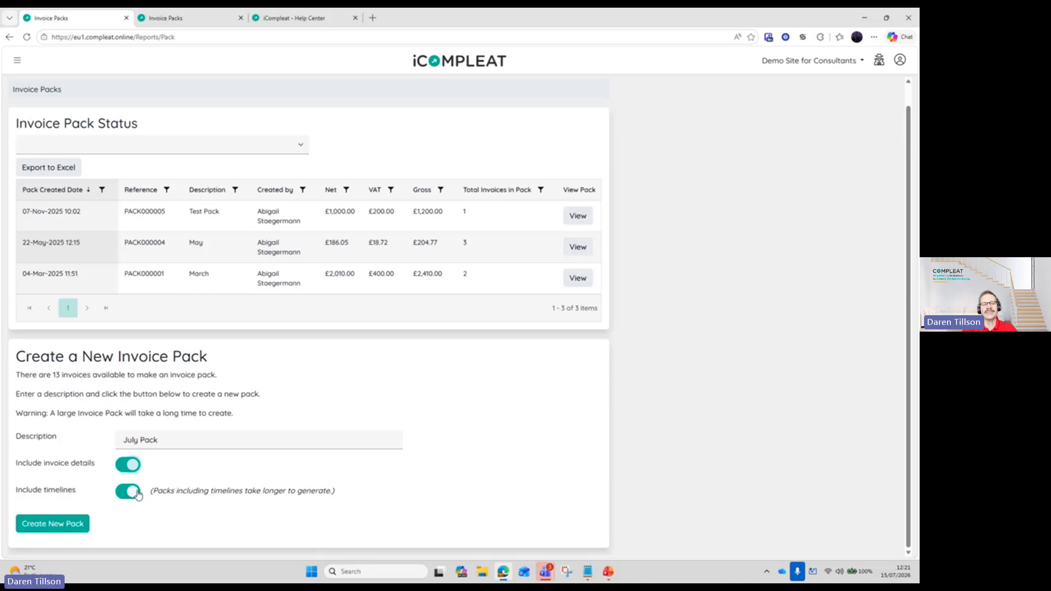
{"action": "left_click", "coordinate": [135, 494]}
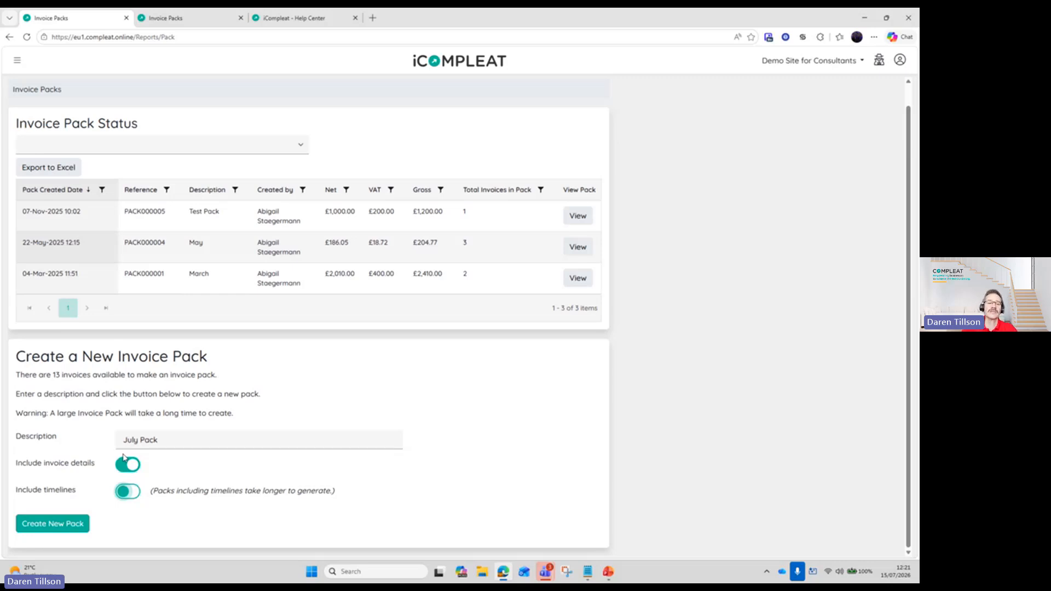
{"action": "left_click", "coordinate": [123, 495]}
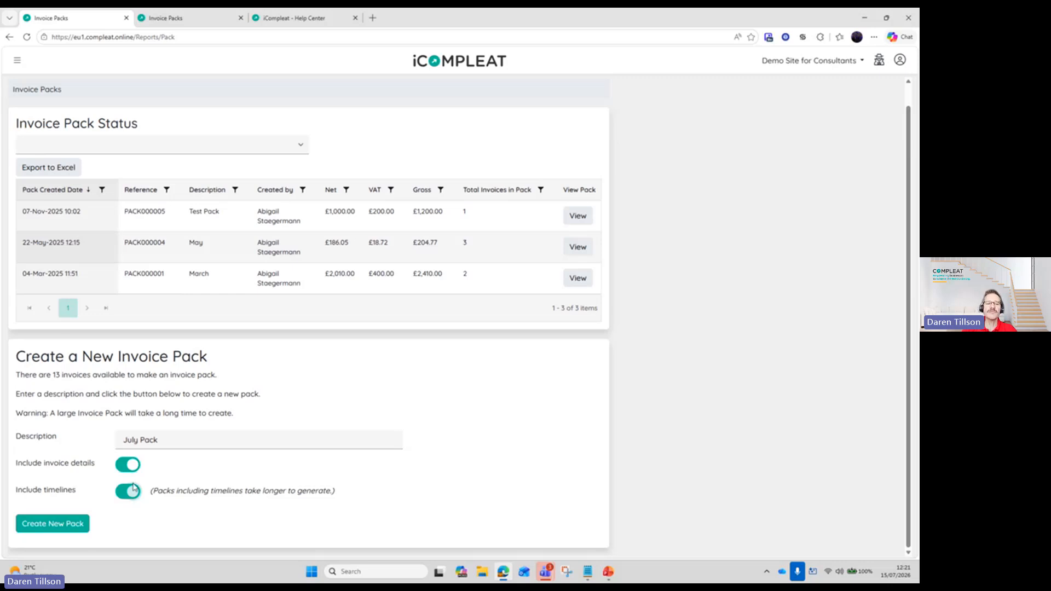
- Create the July Pack from the chosen invoices INV000111, INV000110, INV000108 and INV000092, declining to self-approve it now
{"action": "left_click", "coordinate": [53, 524]}
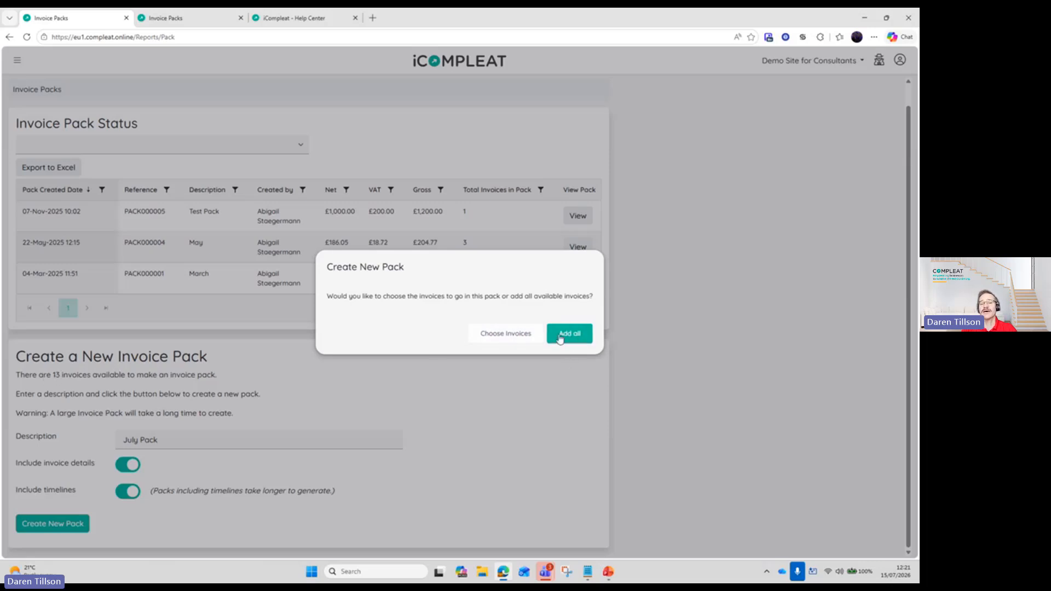
{"action": "left_click", "coordinate": [492, 340]}
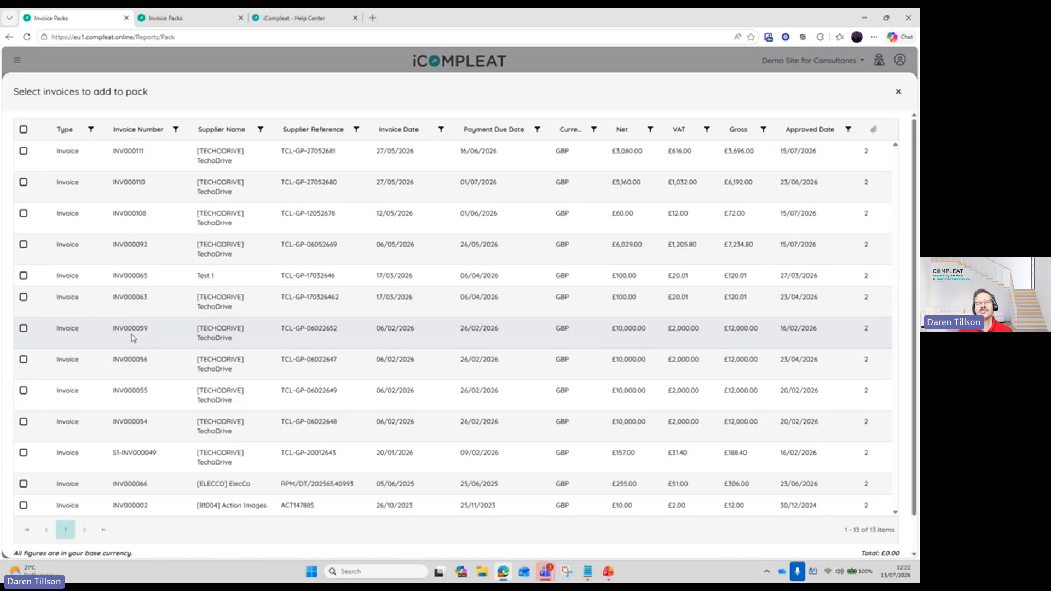
{"action": "left_click", "coordinate": [23, 151]}
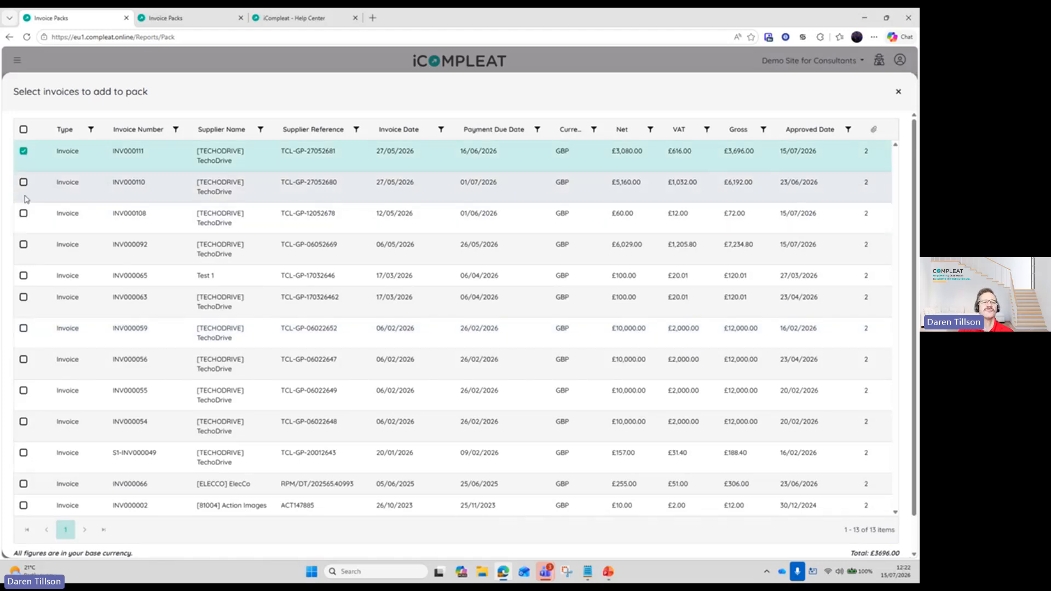
{"action": "left_click", "coordinate": [24, 182]}
{"action": "left_click", "coordinate": [24, 214]}
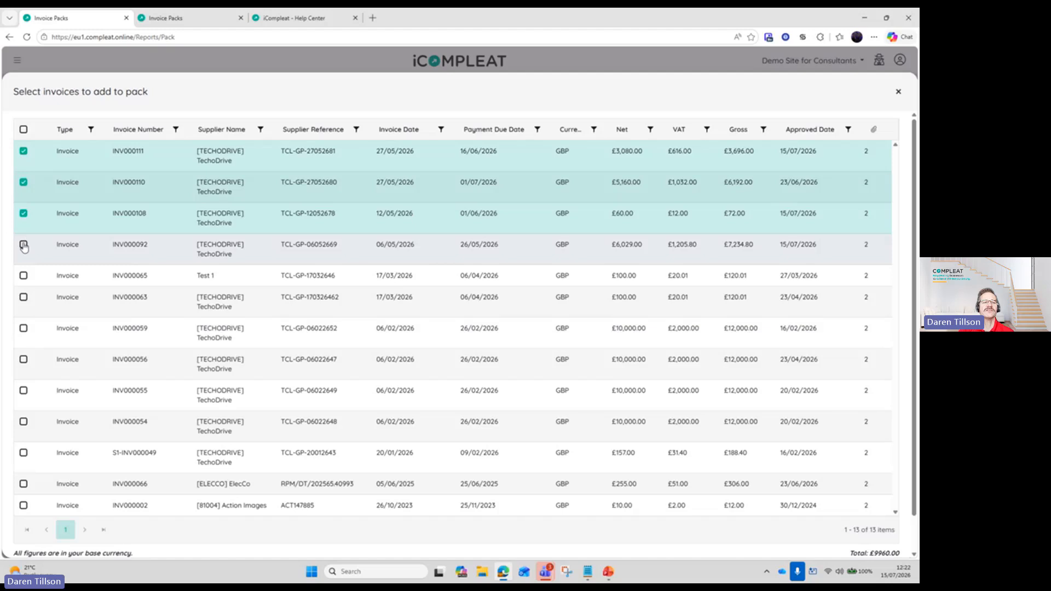
{"action": "left_click", "coordinate": [23, 245]}
{"action": "scroll", "coordinate": [767, 396], "scroll_direction": "down", "scroll_amount": 1}
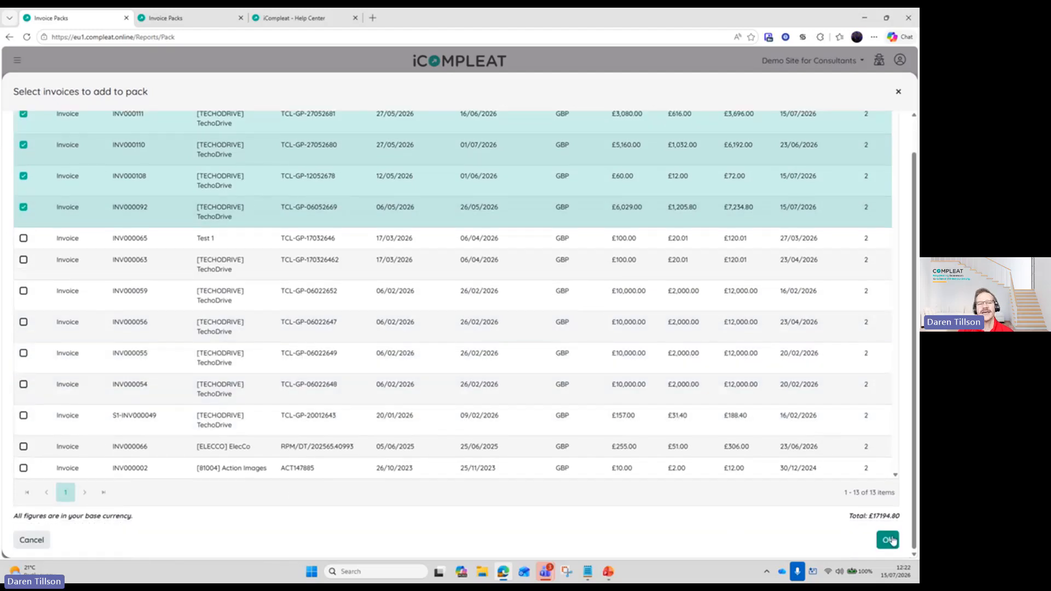
{"action": "left_click", "coordinate": [889, 540]}
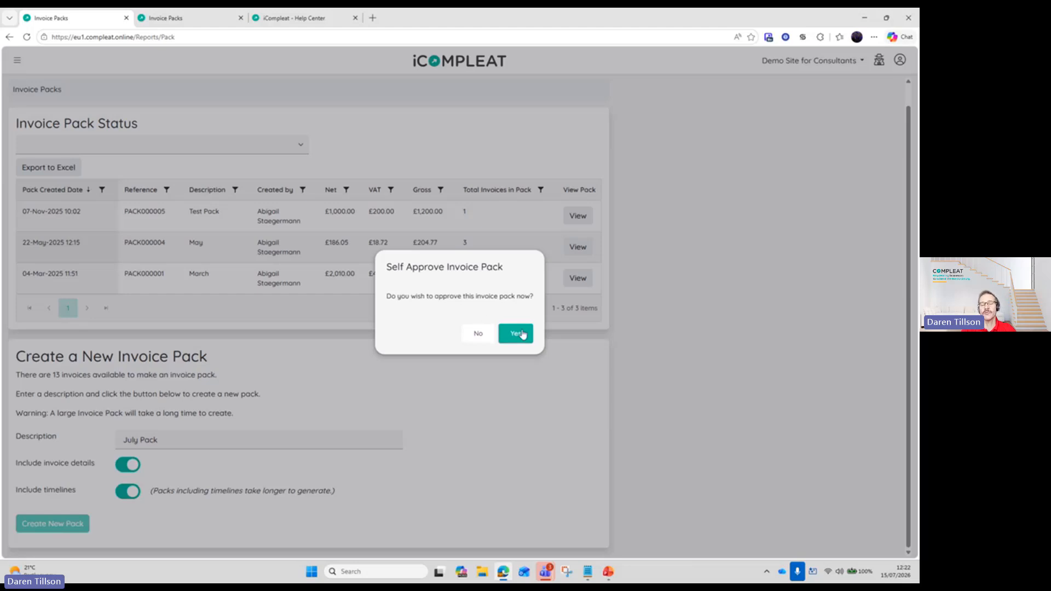
{"action": "left_click", "coordinate": [481, 333]}
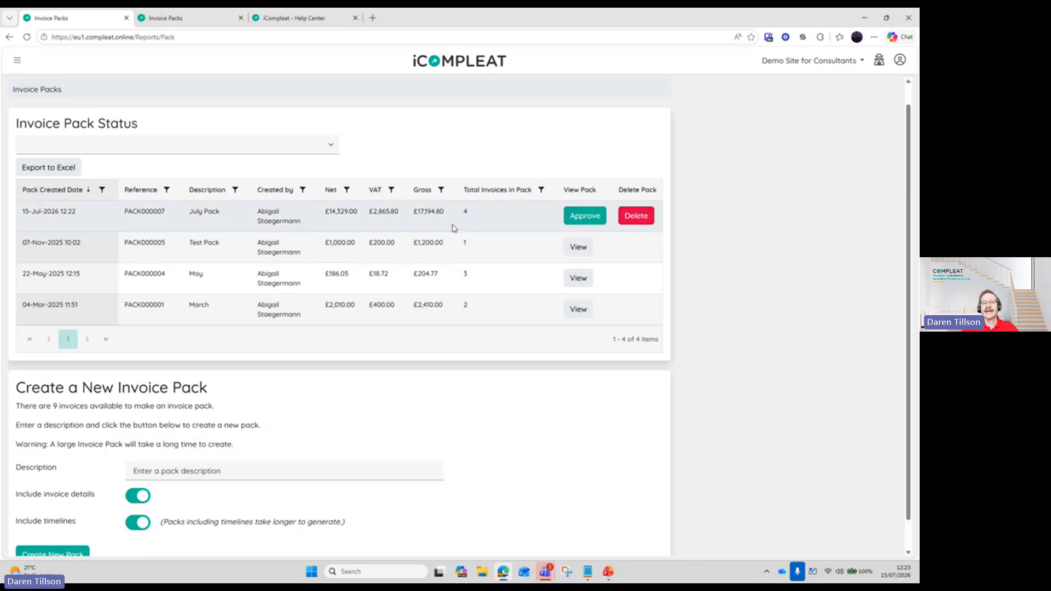
- Open the July Pack from its approval option, and view the existing May pack as a PDF
{"action": "left_click", "coordinate": [593, 220]}
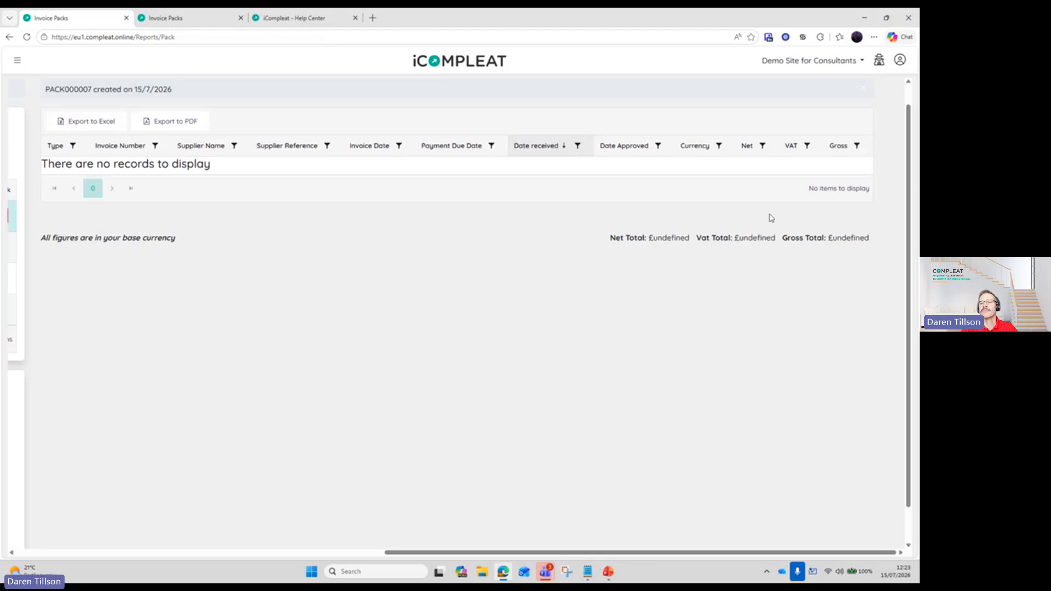
{"action": "left_click_drag", "start_coordinate": [465, 553], "coordinate": [117, 503]}
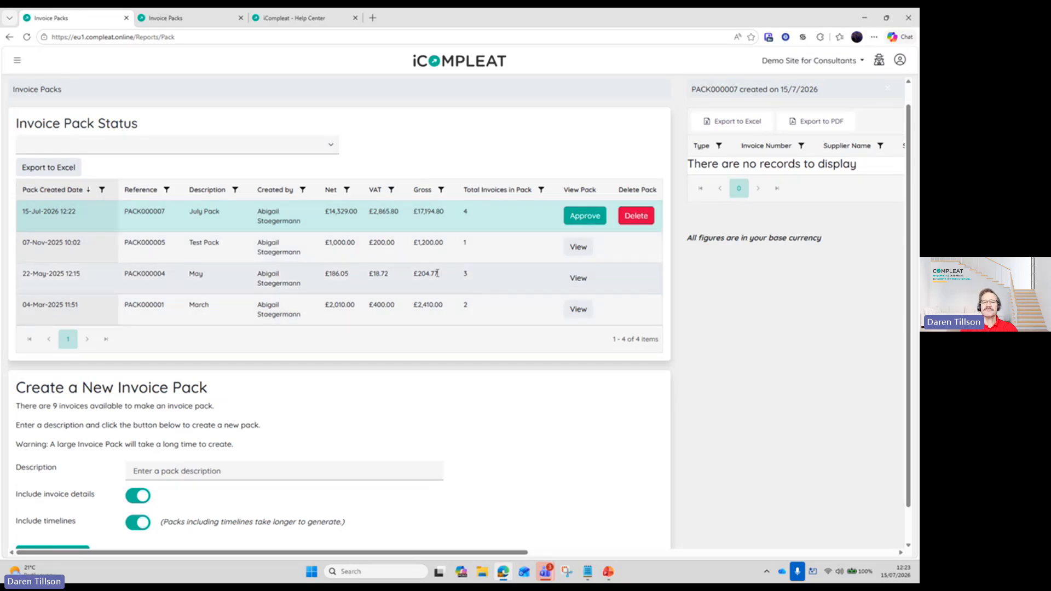
{"action": "left_click", "coordinate": [579, 279]}
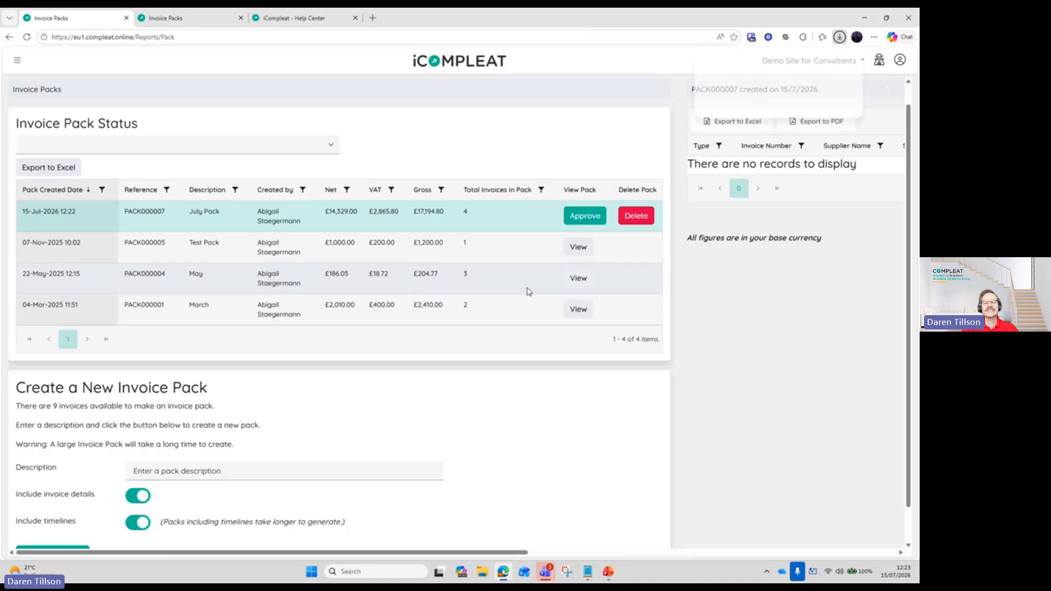
{"action": "left_click", "coordinate": [744, 100]}
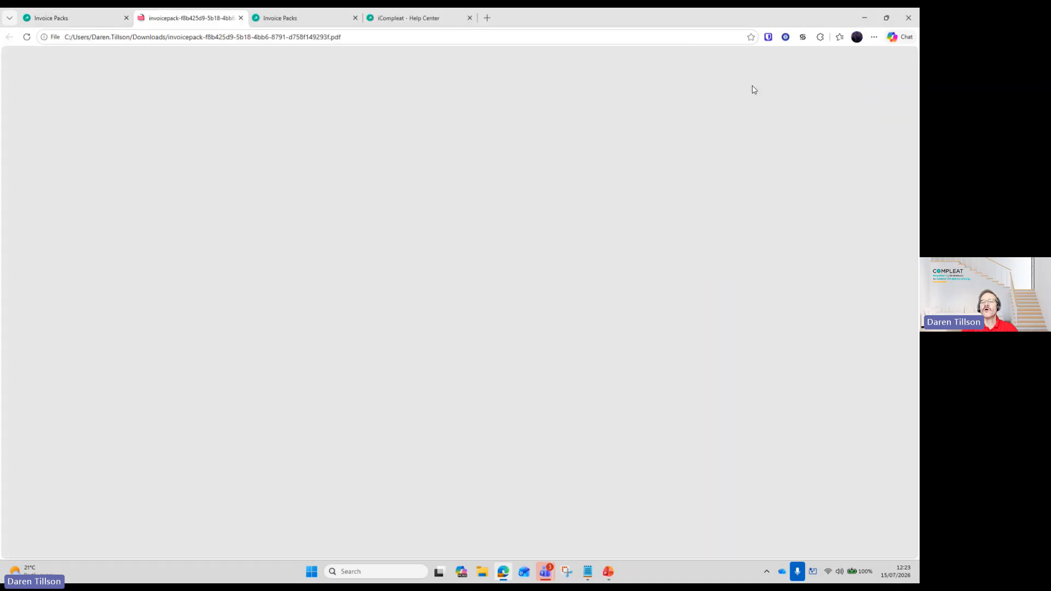